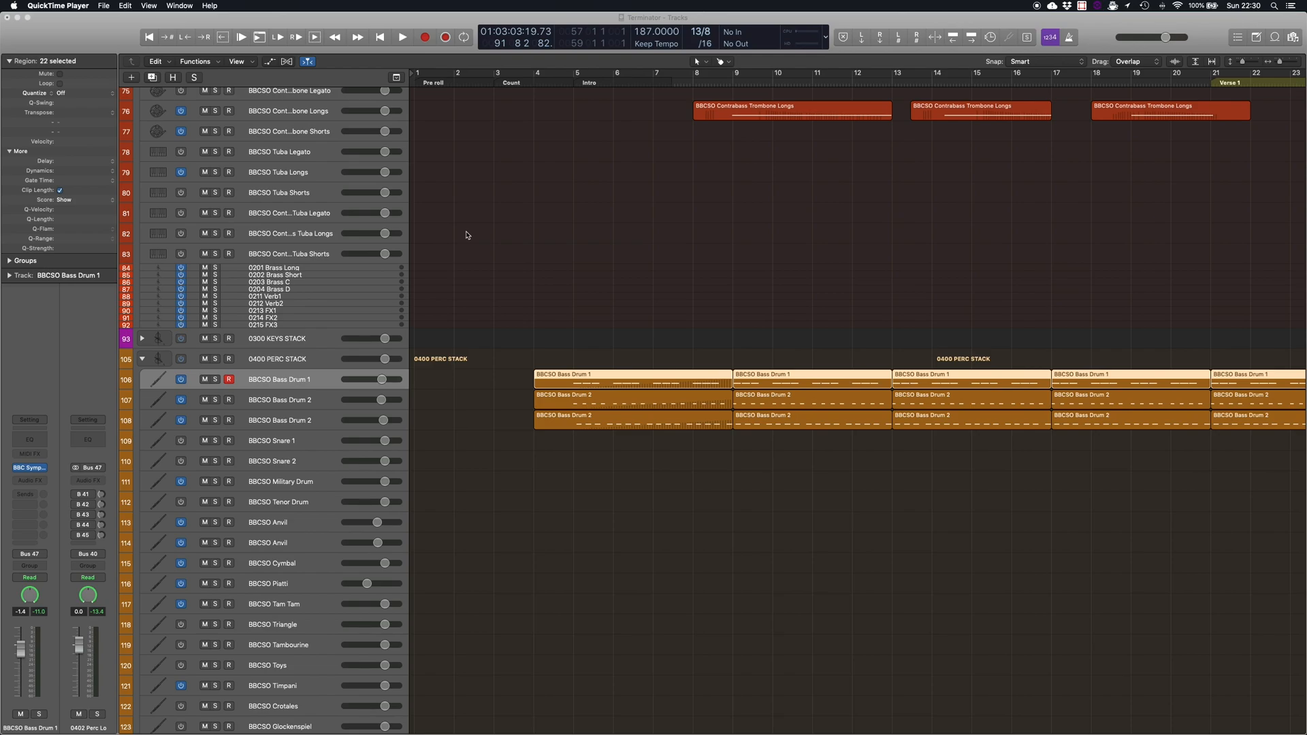
Look through the full orchestral template, from the wind stack down through the brass, percussion and string stacks.
scroll(467, 234, up, 1)
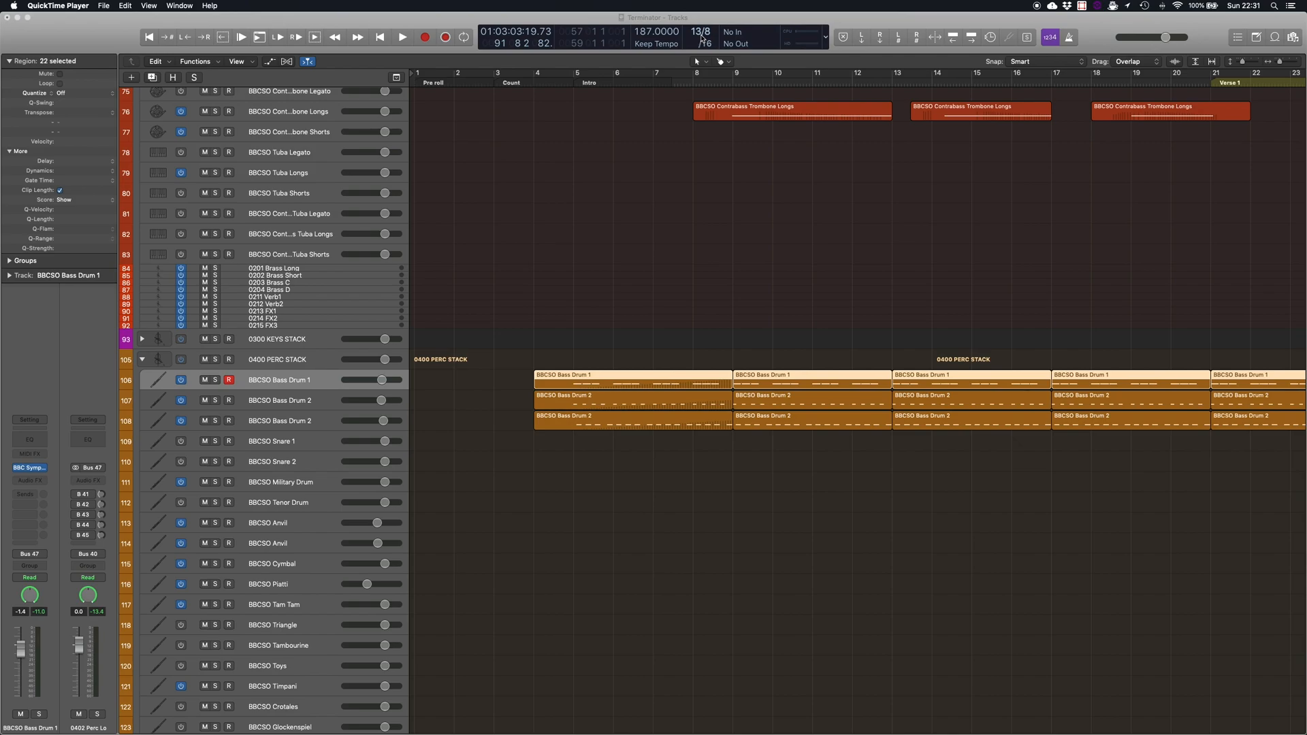
scroll(606, 224, up, 15)
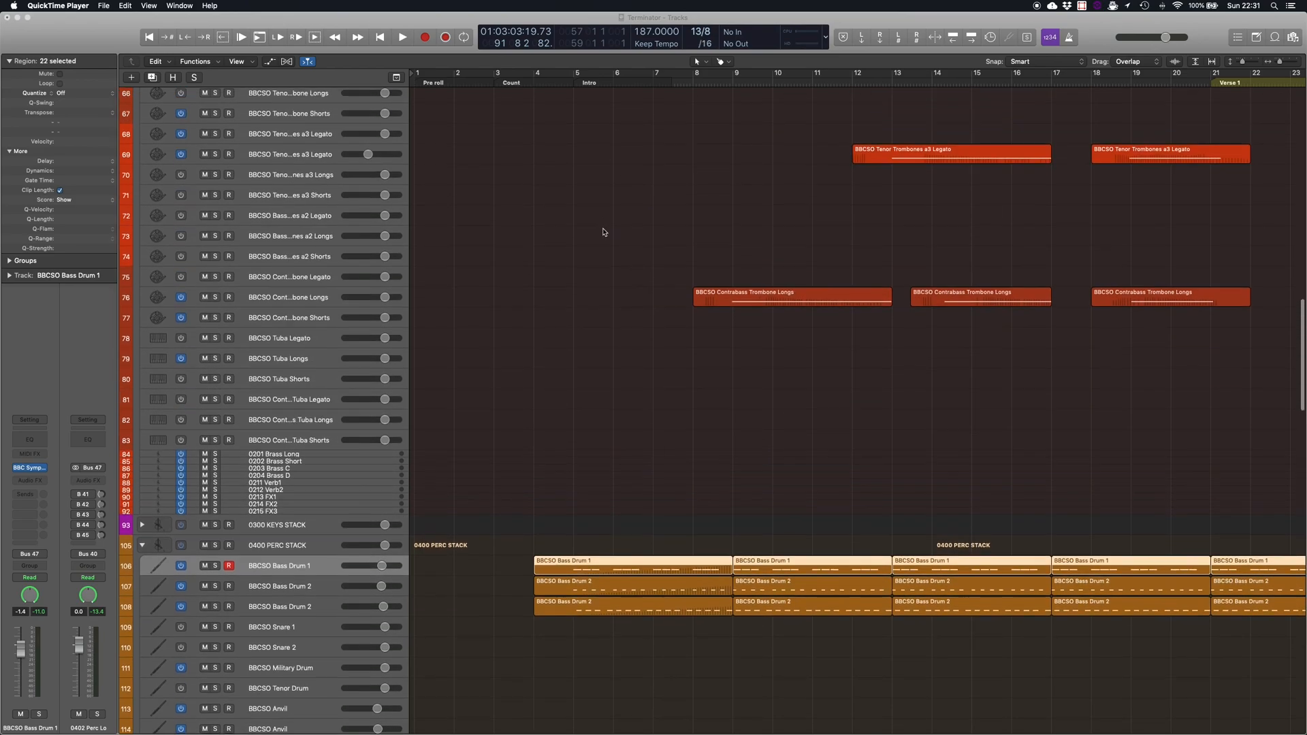
scroll(603, 233, up, 12)
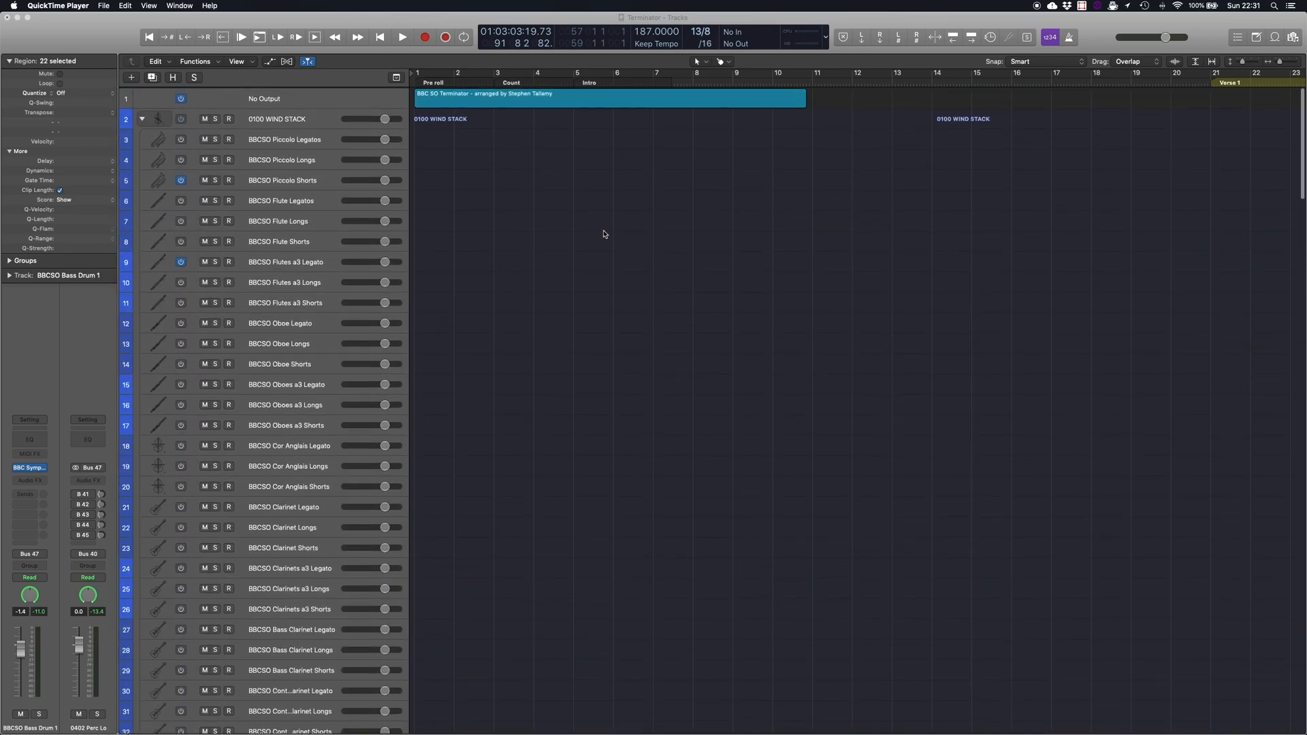
scroll(603, 233, down, 4)
scroll(604, 234, down, 20)
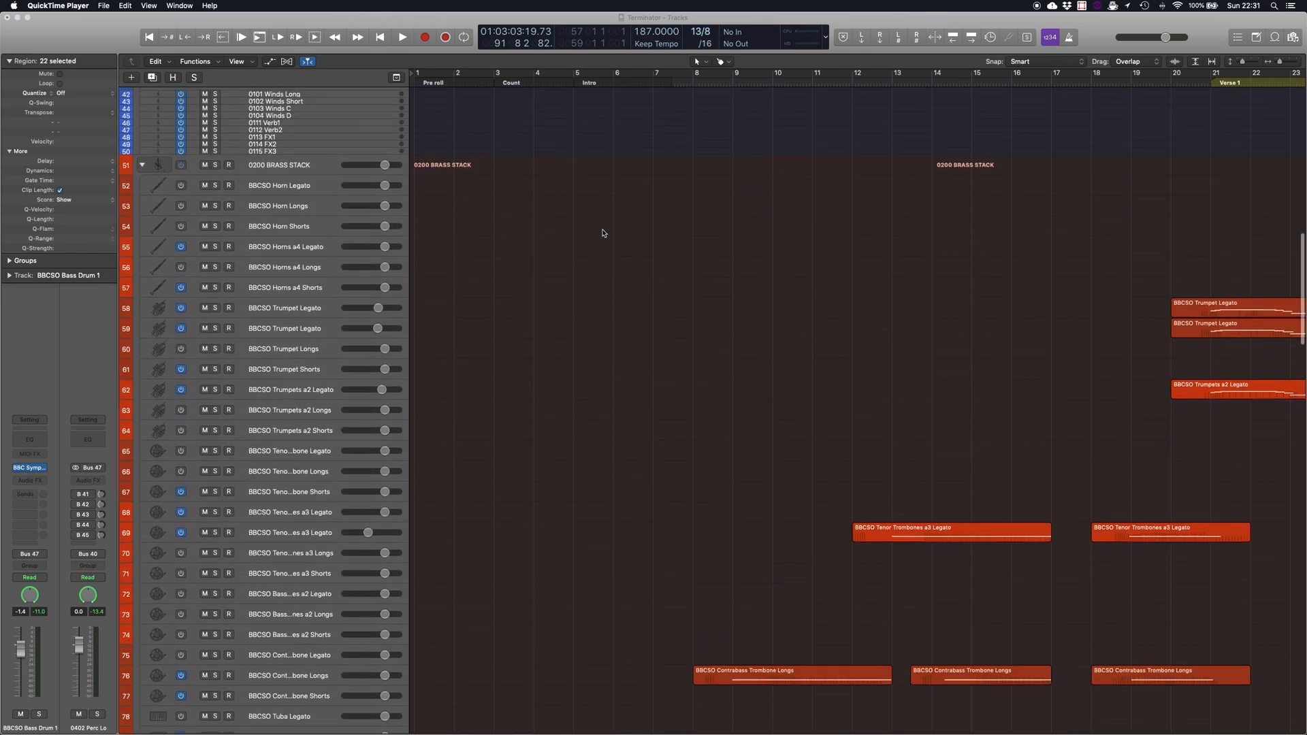
scroll(601, 226, down, 10)
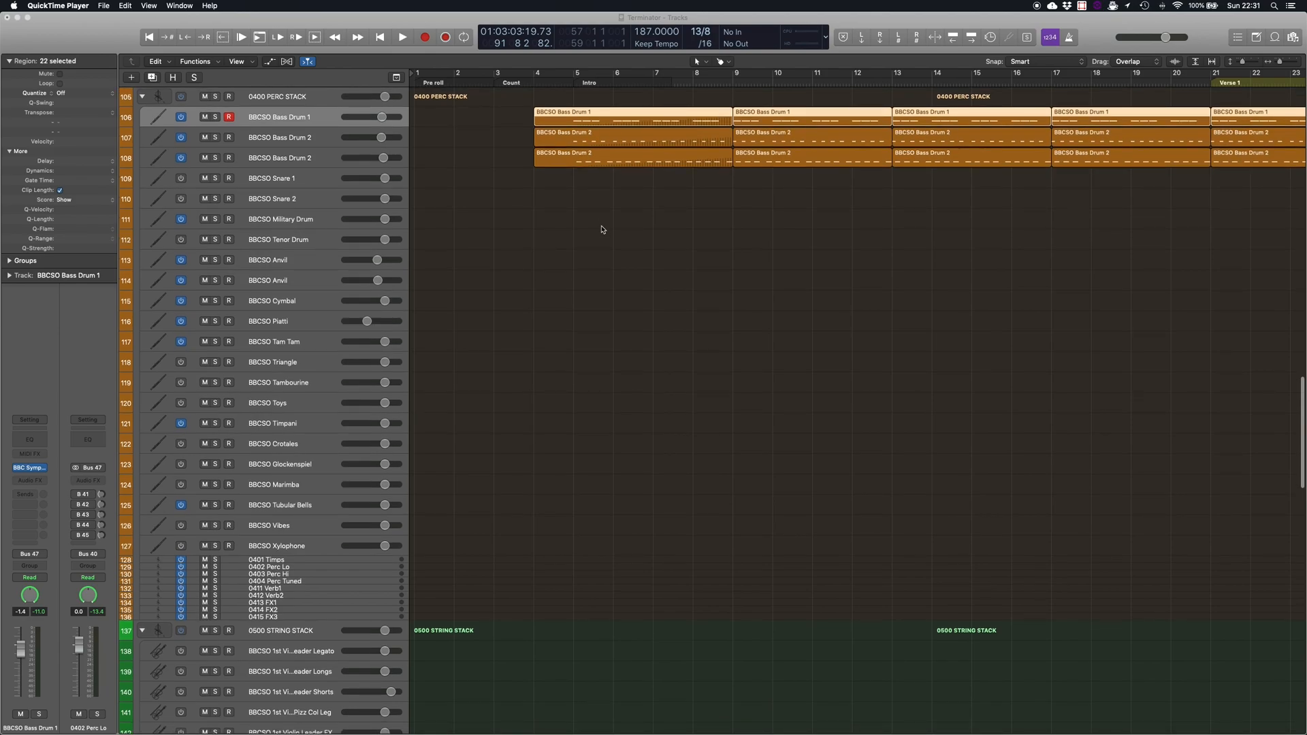
scroll(602, 228, down, 8)
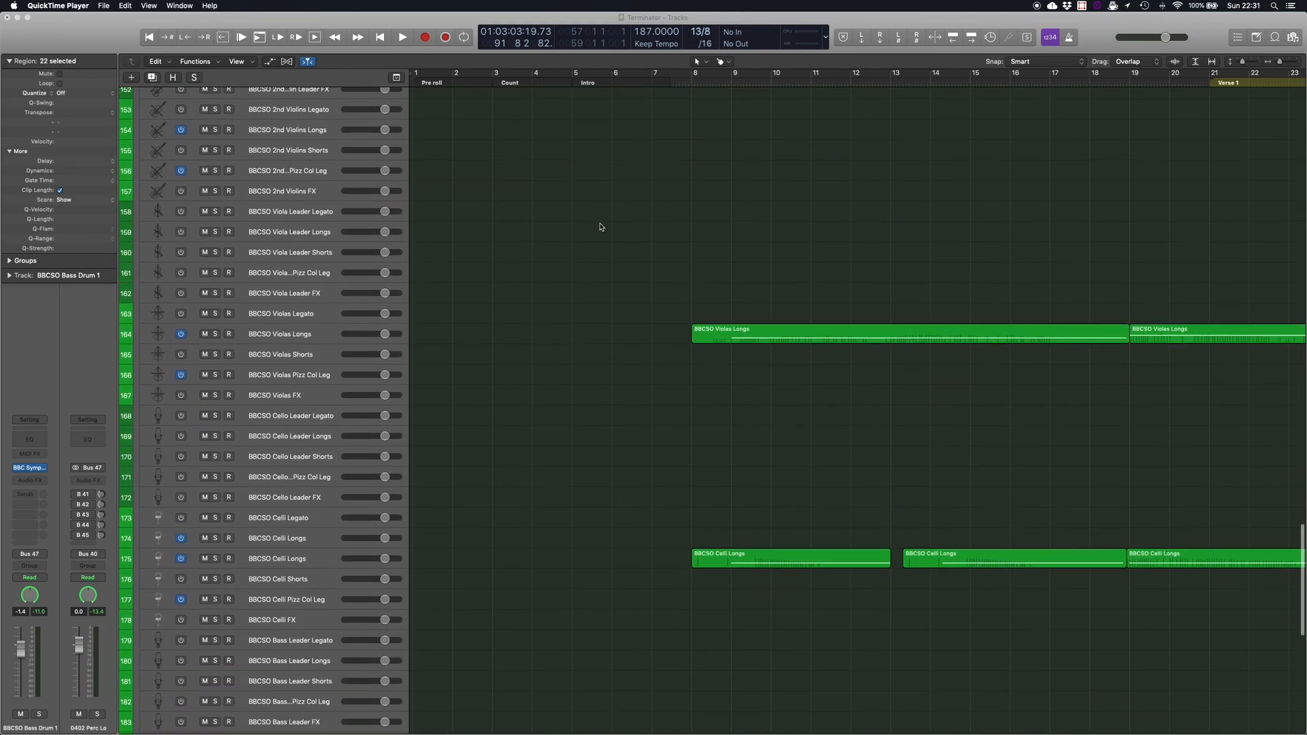
scroll(599, 227, up, 12)
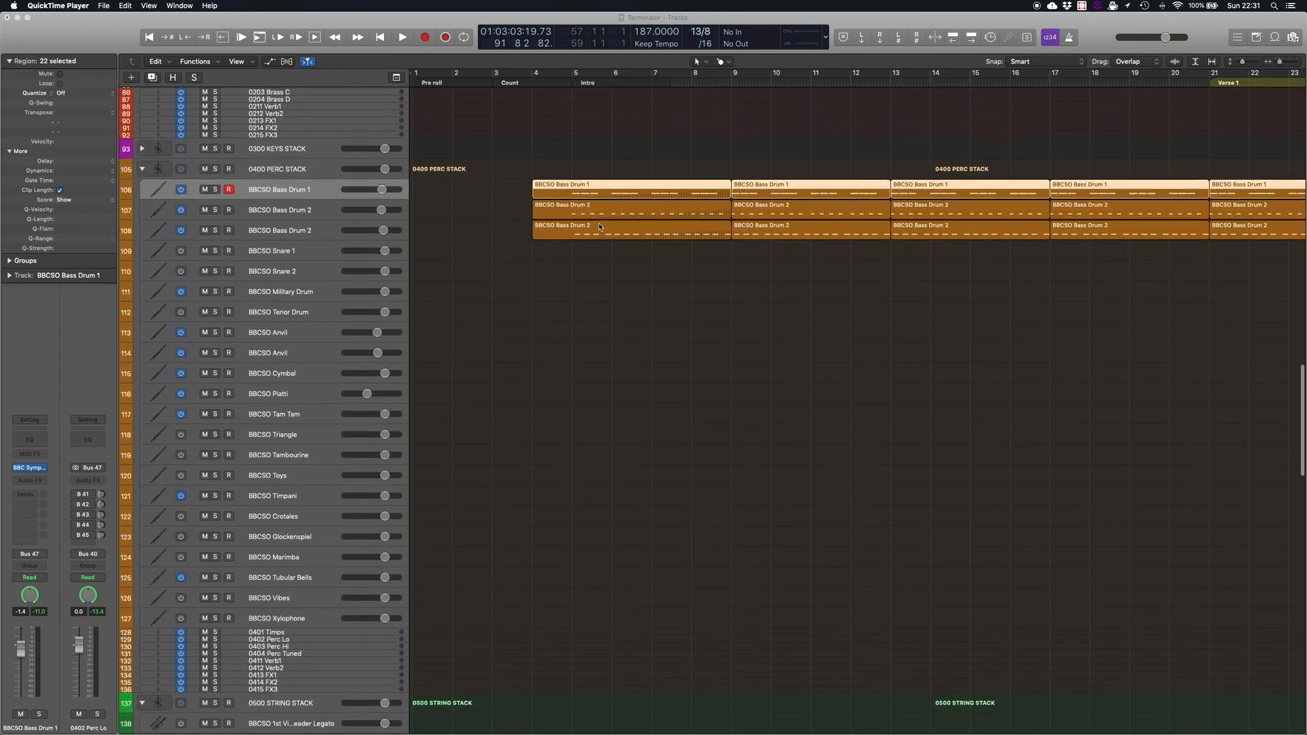
scroll(476, 293, up, 5)
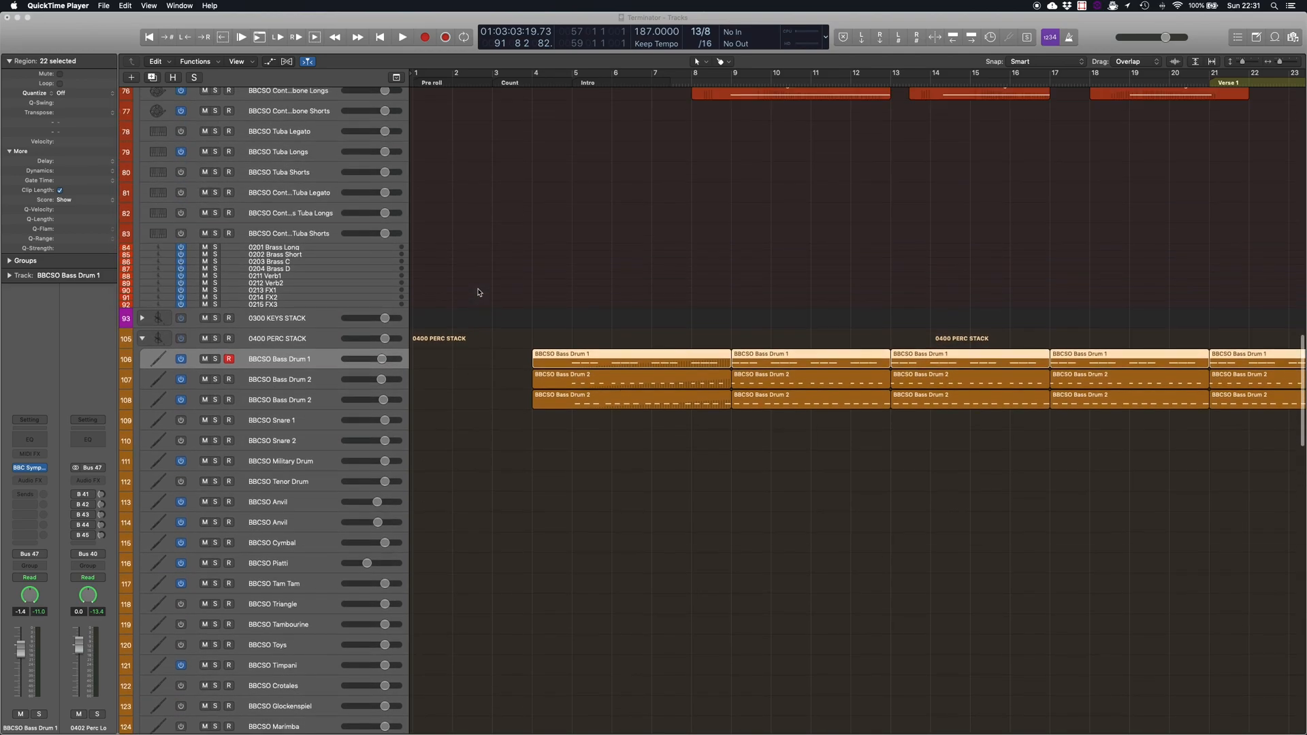
scroll(477, 292, down, 1)
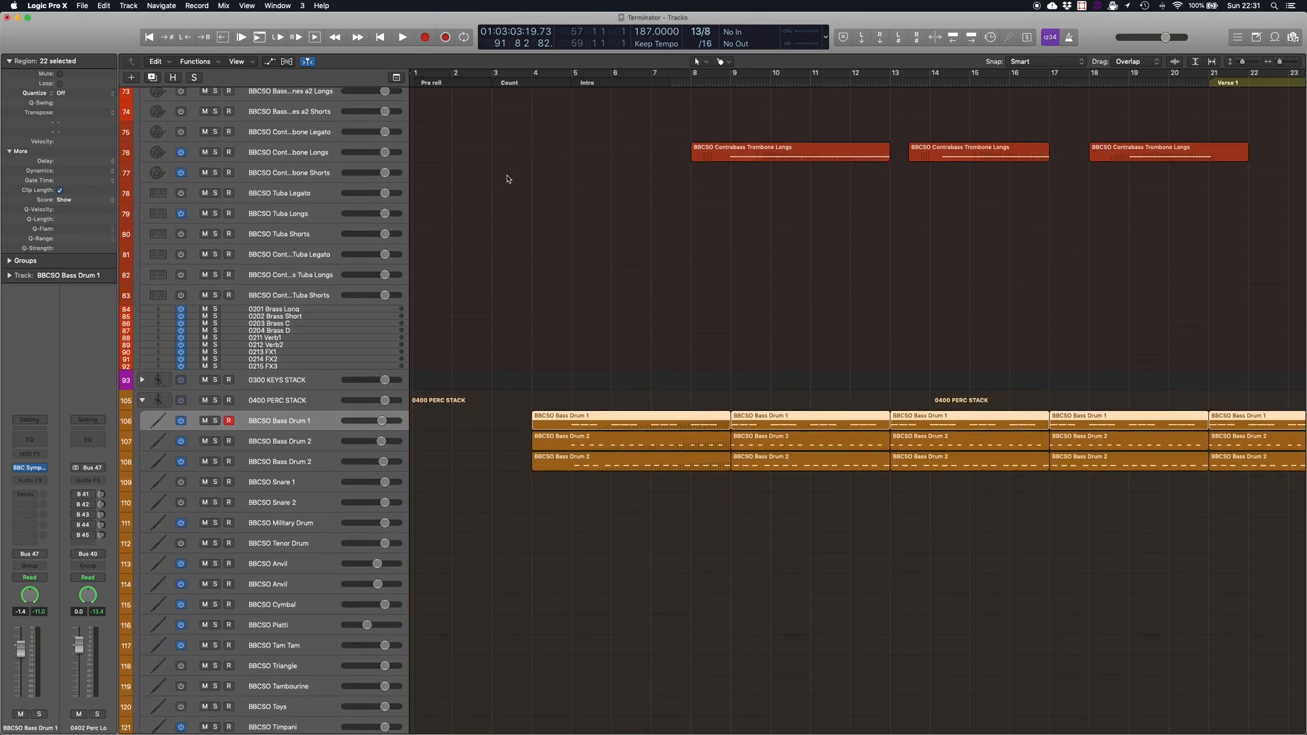
Search the key command assignments for "hide tracks" and close the list.
click(43, 5)
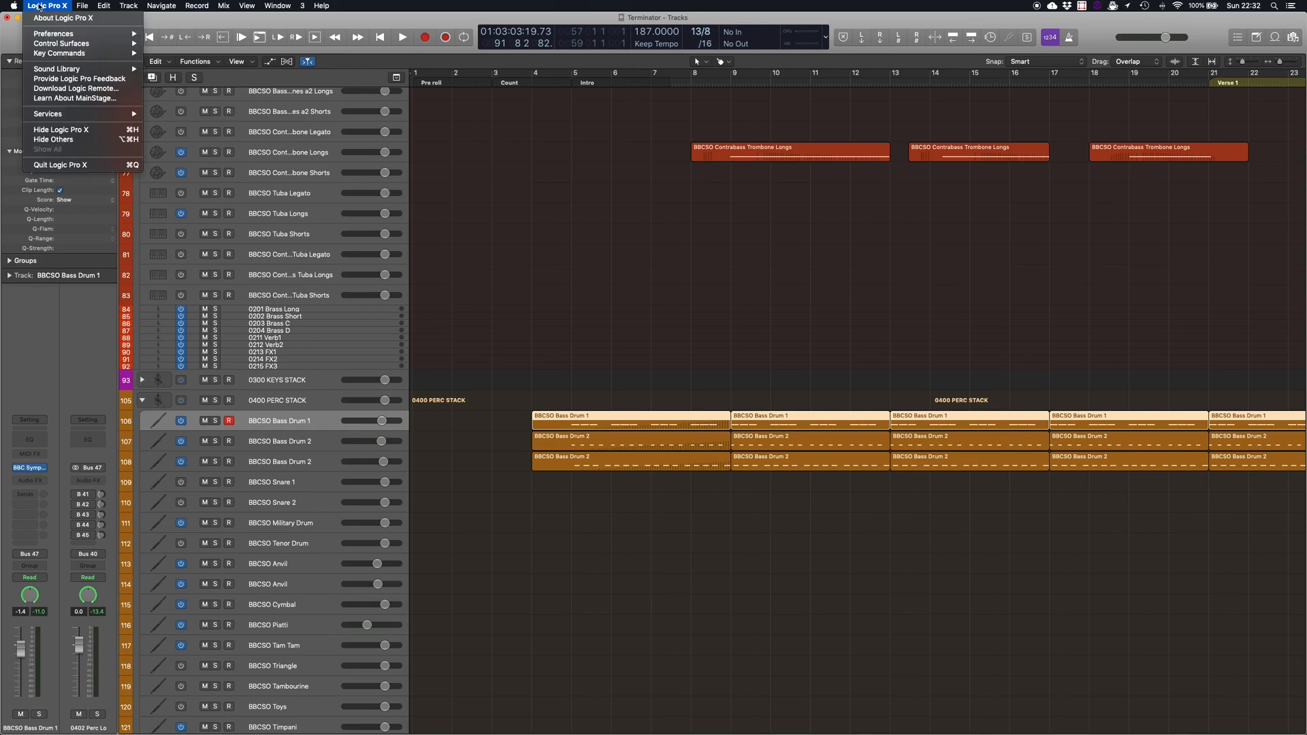
mouse_move(43, 52)
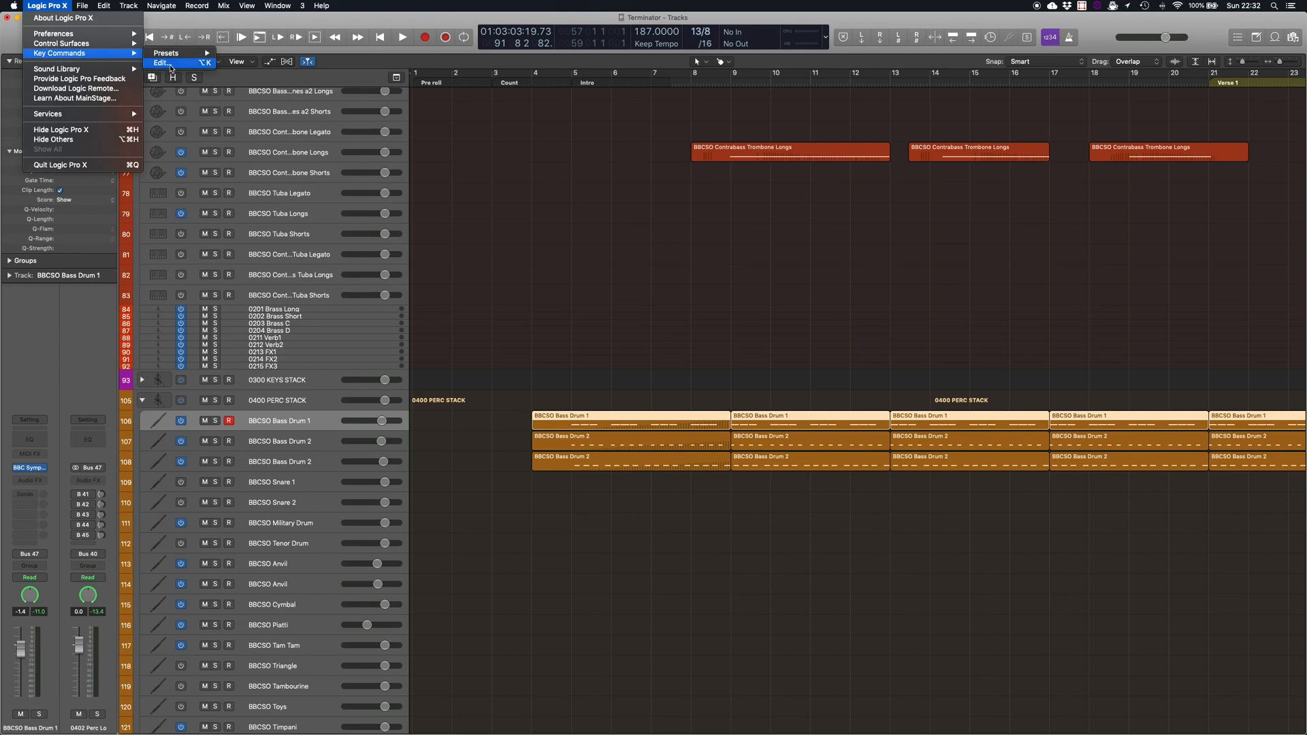
click(171, 64)
drag(388, 371, 362, 183)
text(hid)
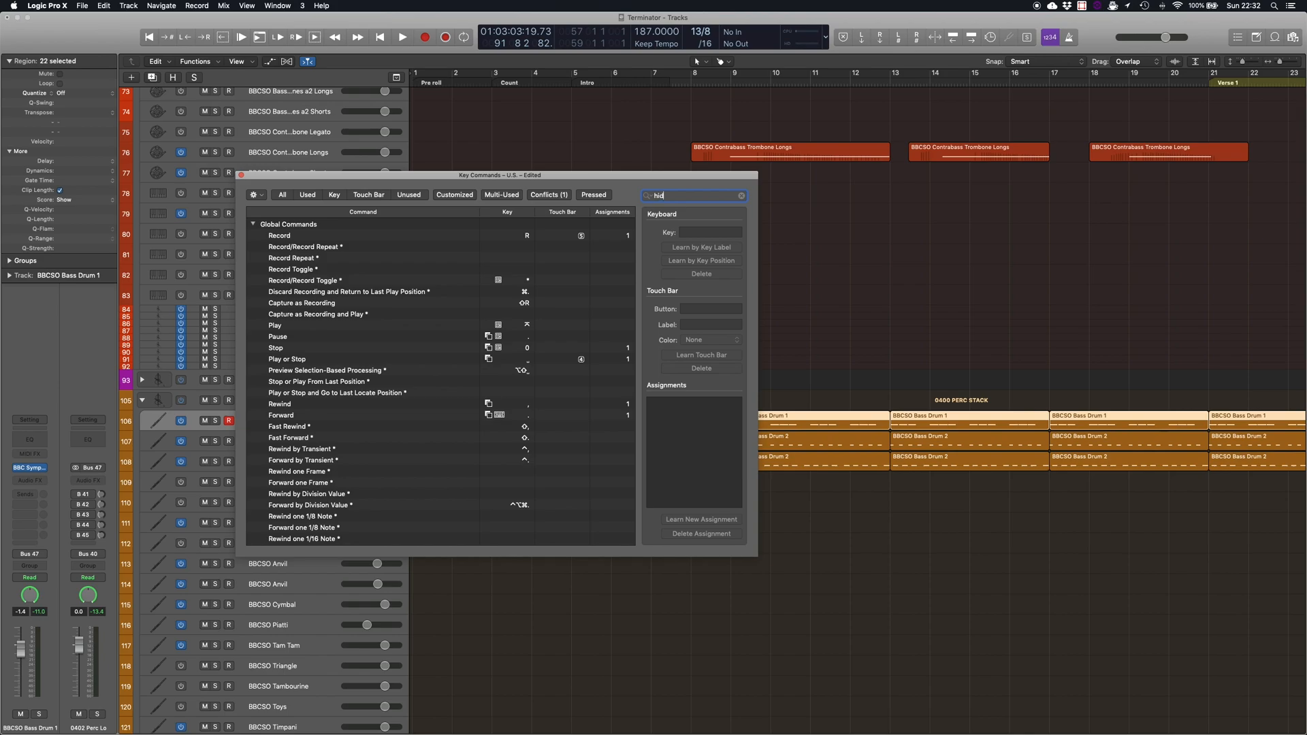
text(e tracks)
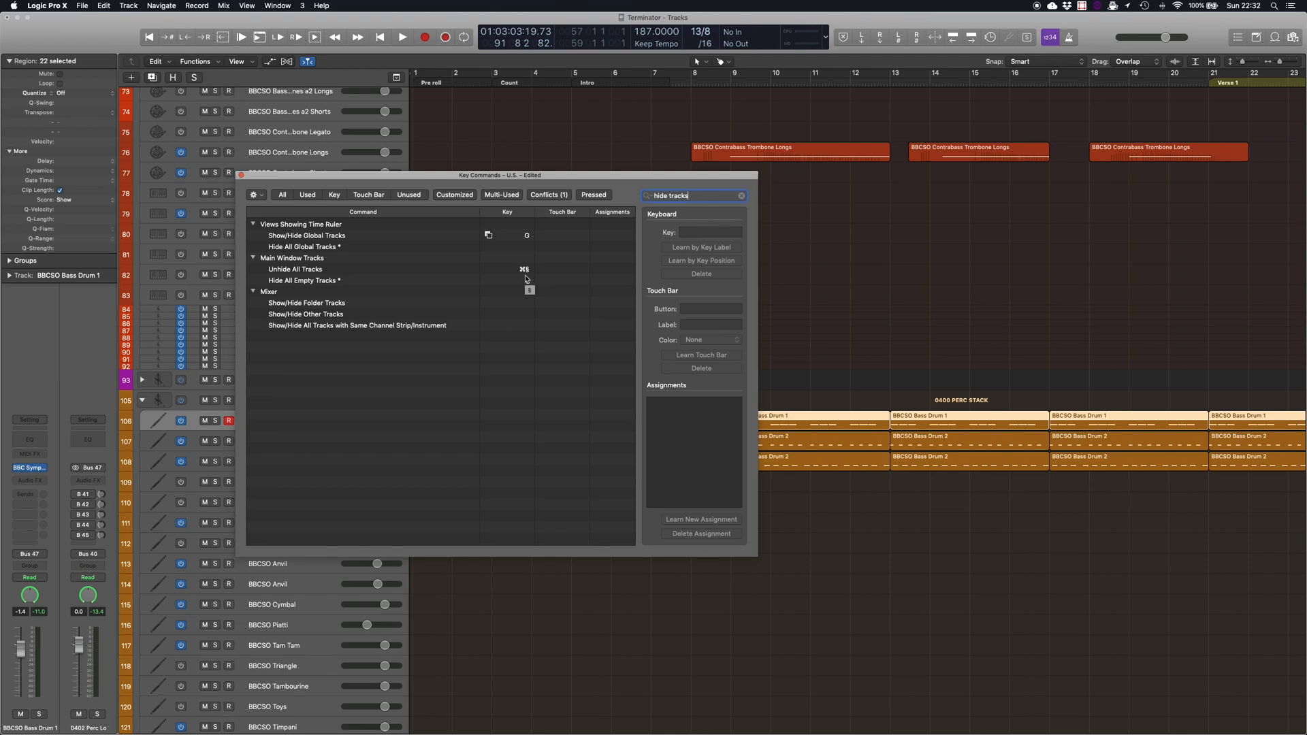
click(241, 176)
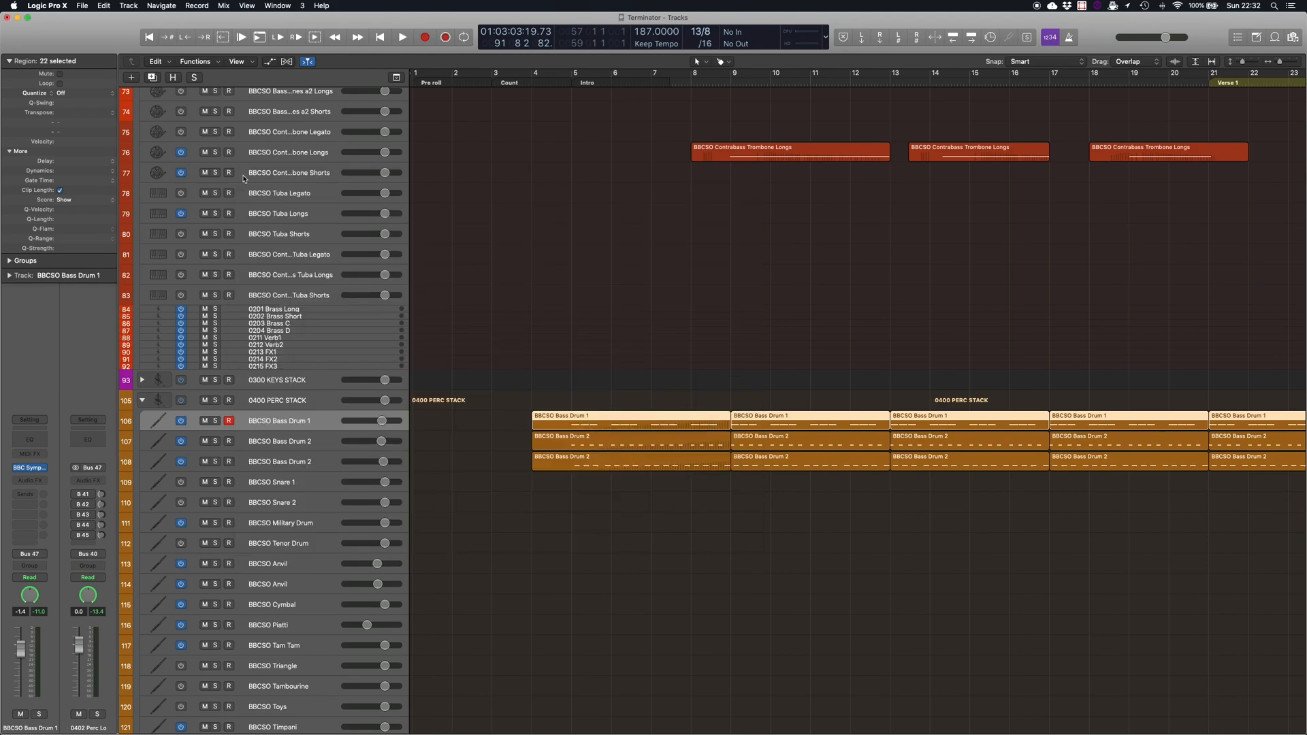
Hide the unused tracks and open the Bass Drum 1 track's BBC Symphony Orchestra instrument, placing its window over the arrangement.
key(section)
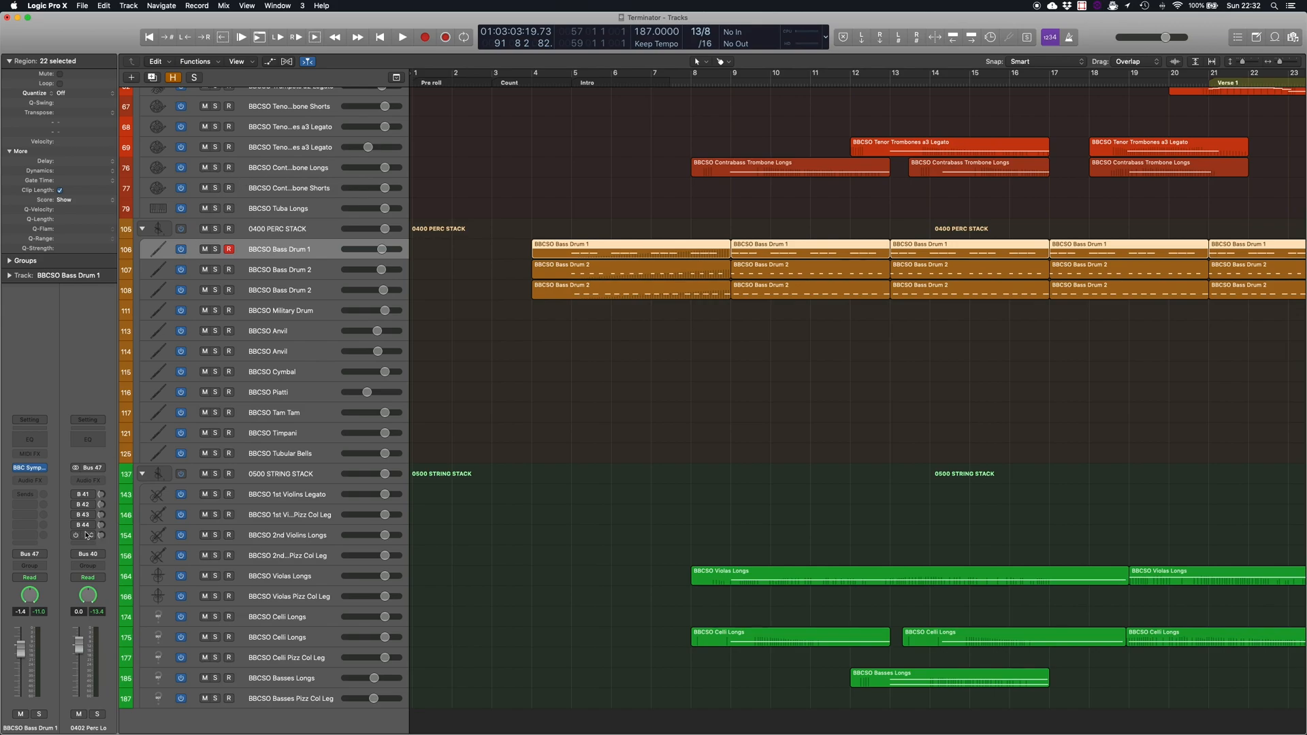
click(39, 469)
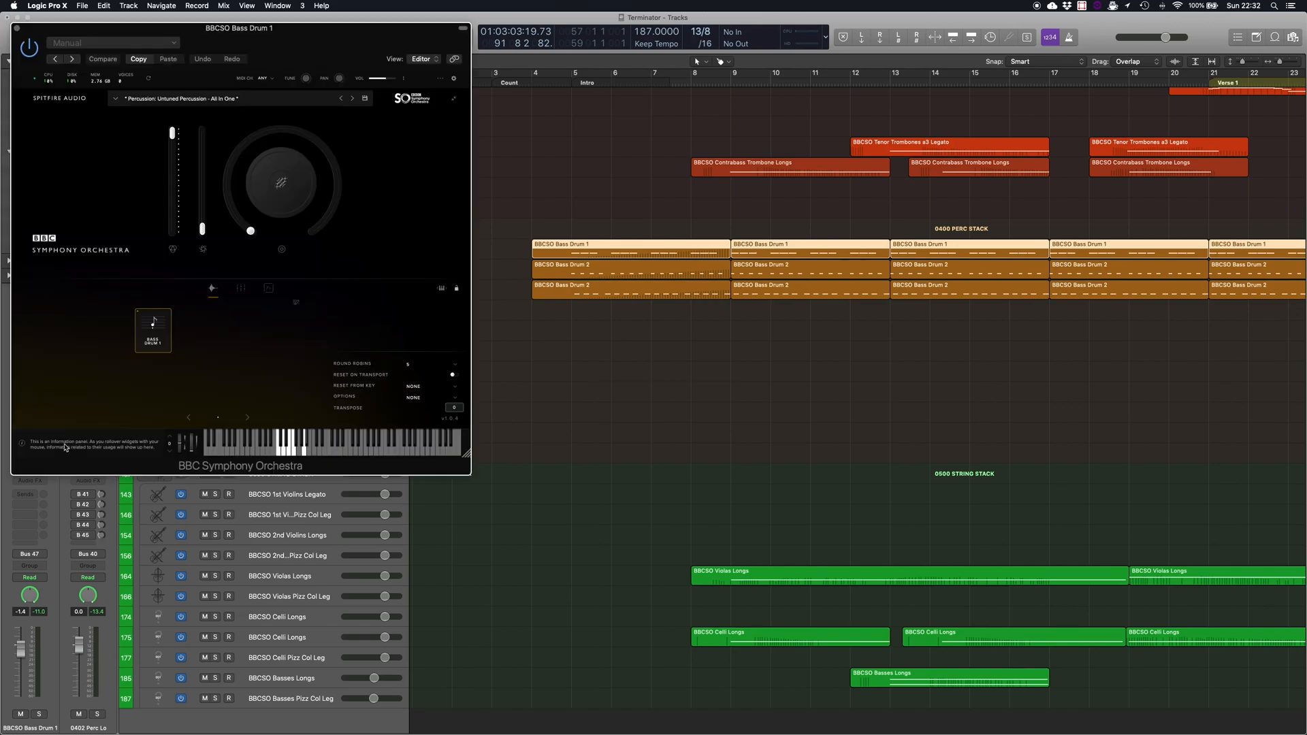
drag(269, 30, 939, 132)
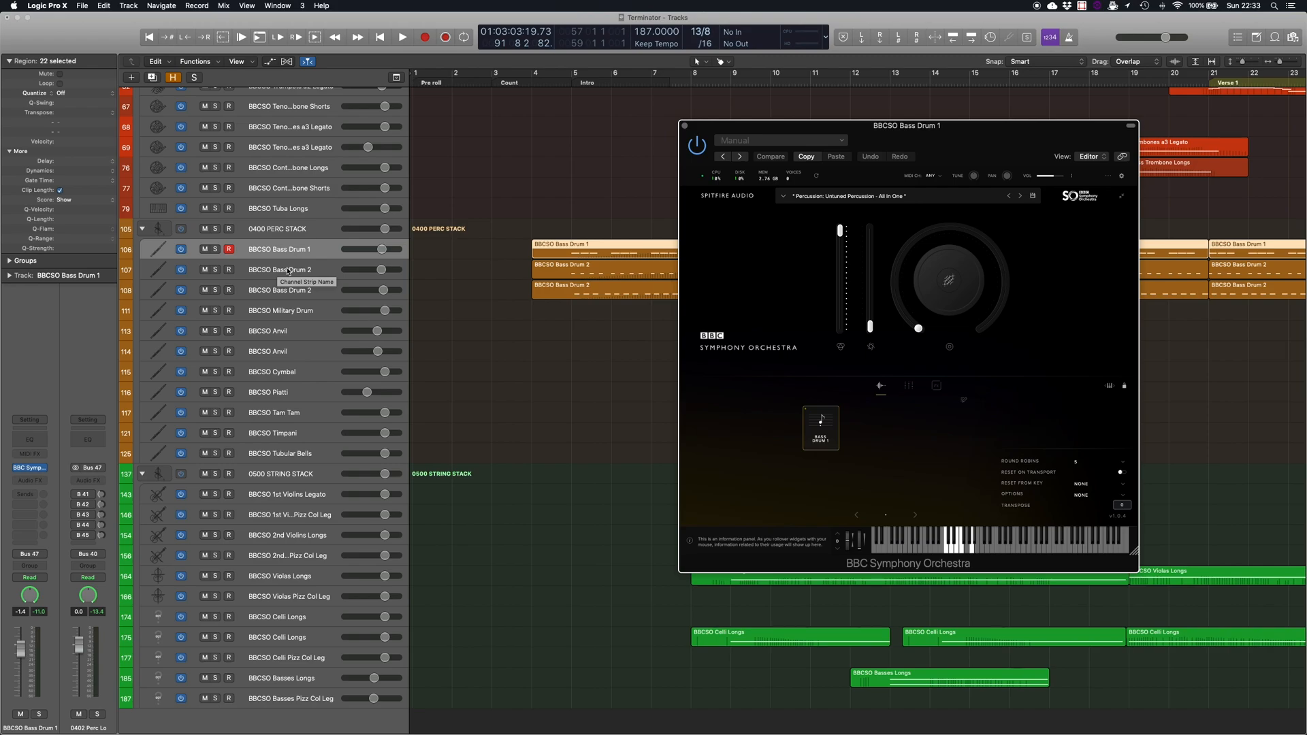
Solo the Bass Drum 1 track and listen to its intro part.
click(215, 249)
key(space)
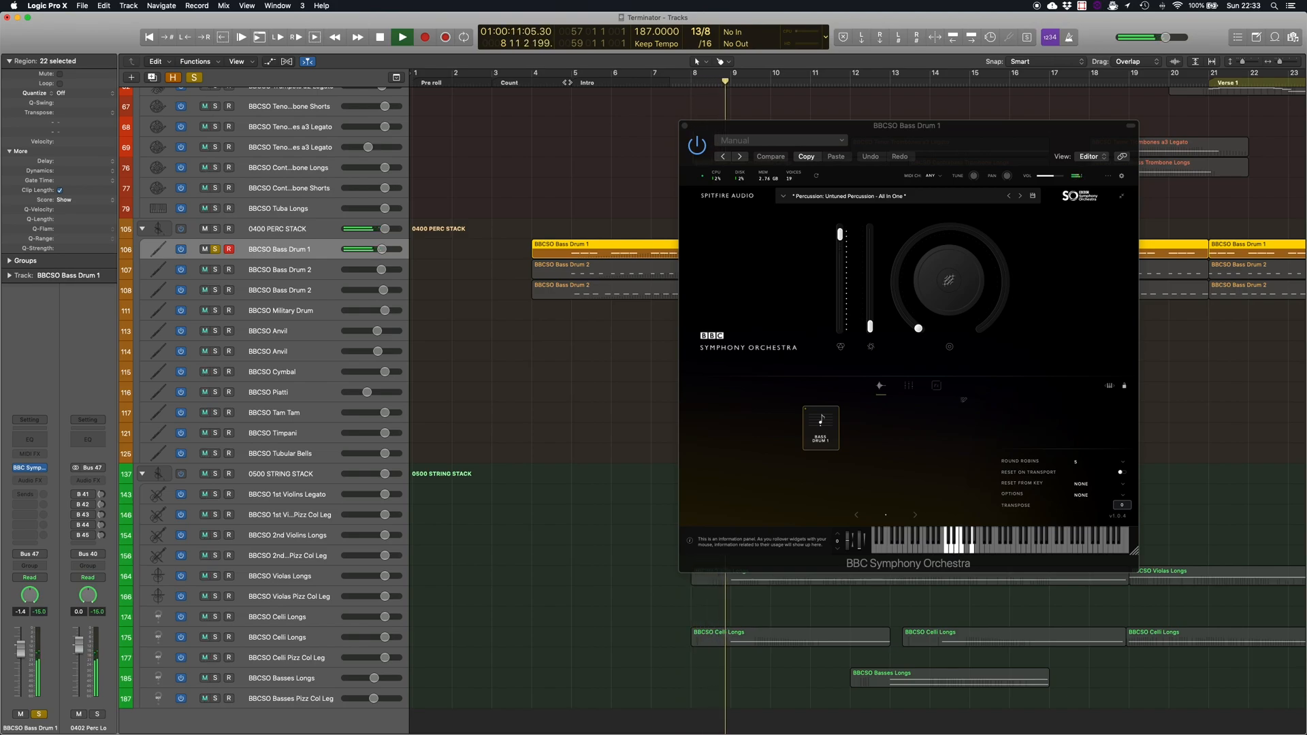
key(space)
Solo the two Bass Drum 2 tracks instead of Bass Drum 1 and inspect each one's channel strip.
drag(215, 269, 215, 290)
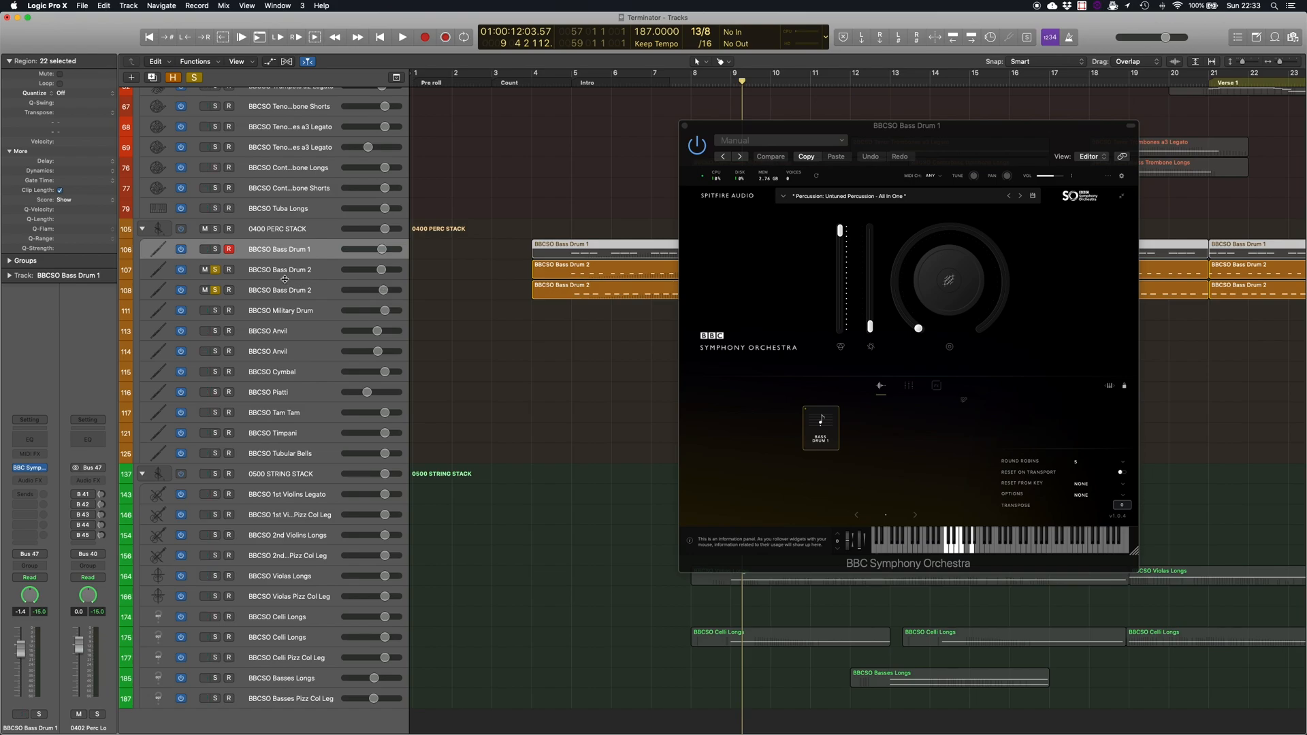
click(287, 277)
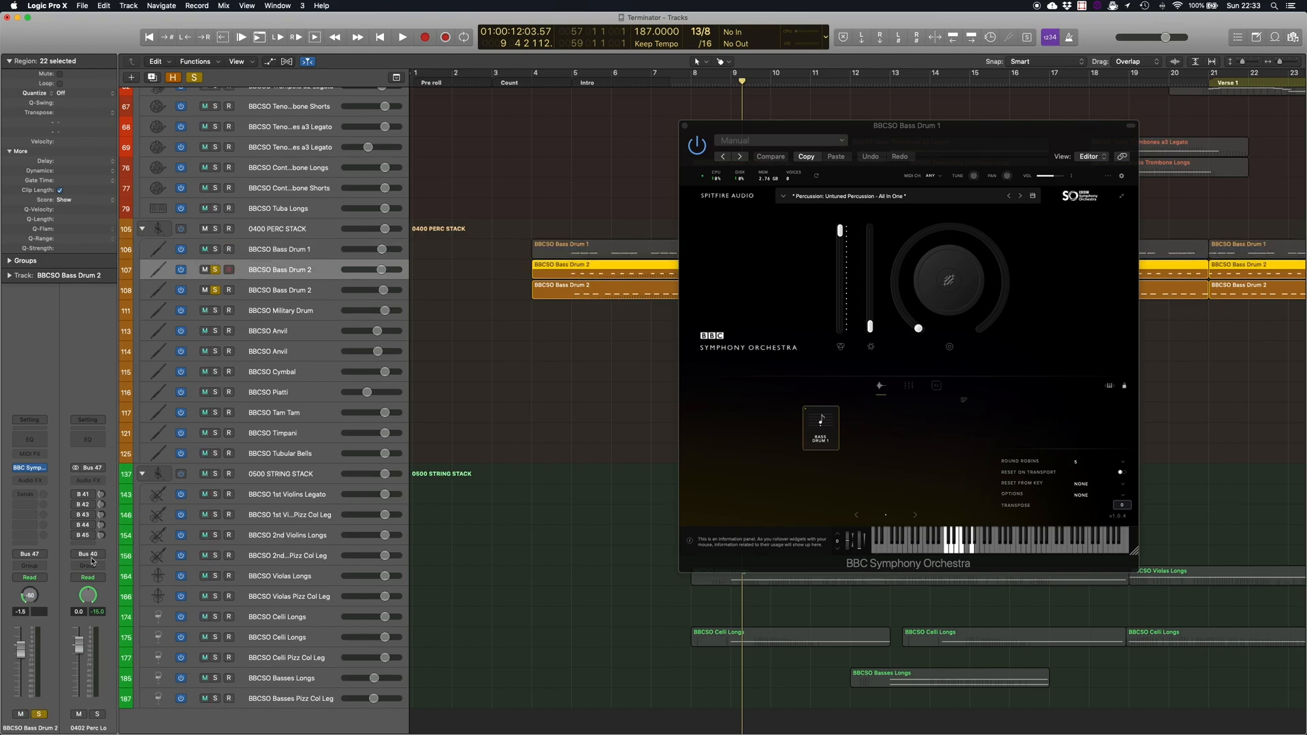
click(297, 292)
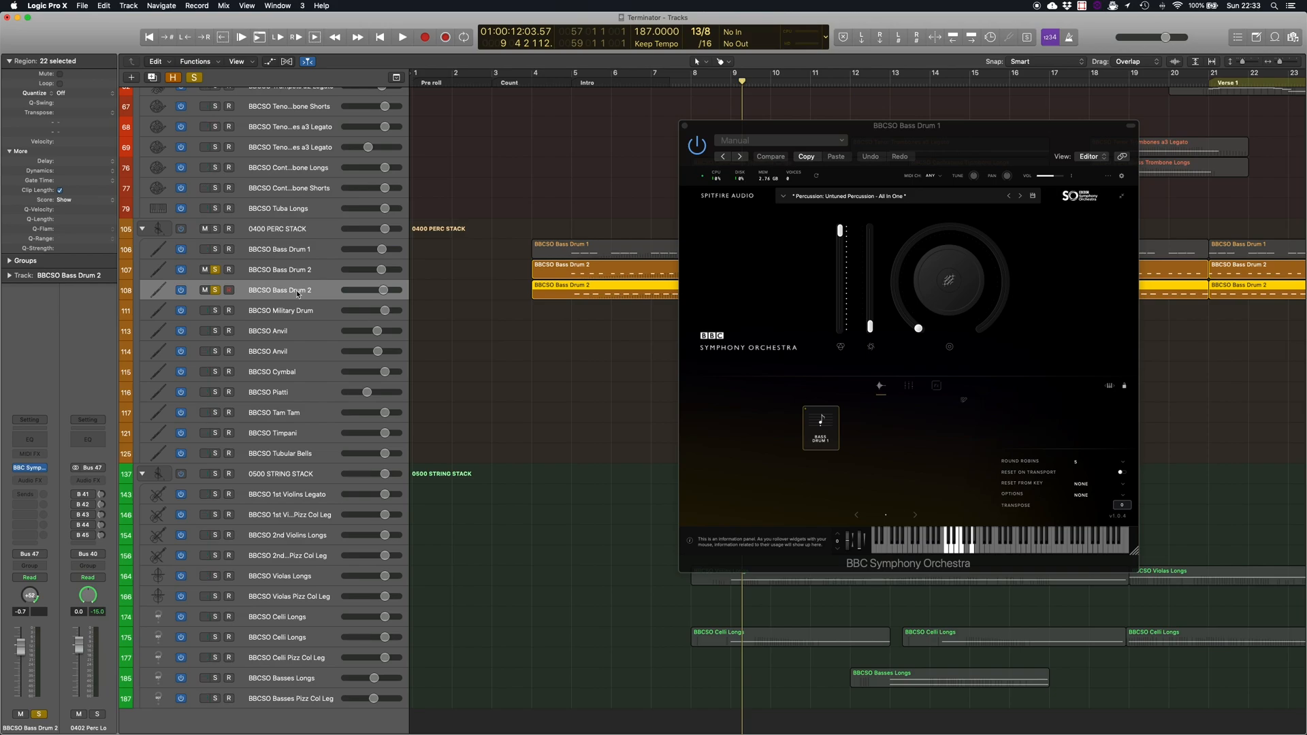
Play the soloed Bass Drum 2 tracks from the start of the Intro, then stop playback.
click(570, 82)
key(space)
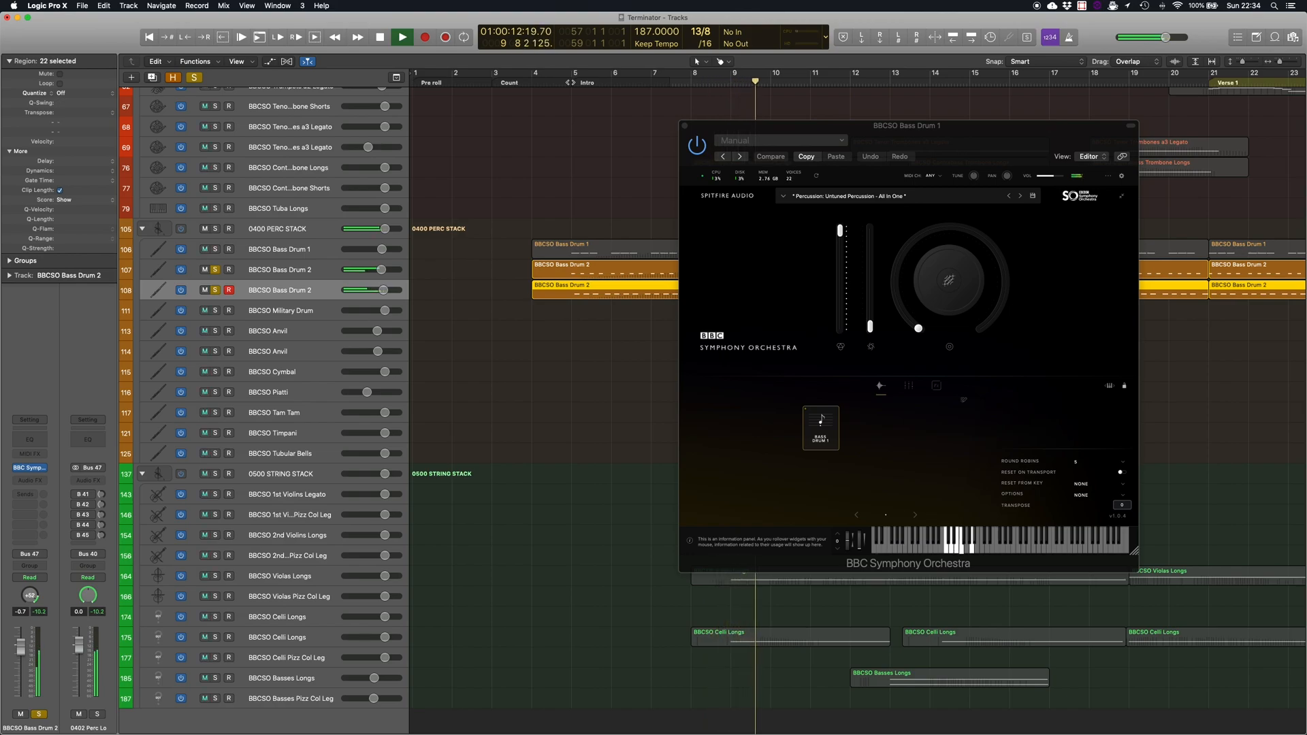
key(space)
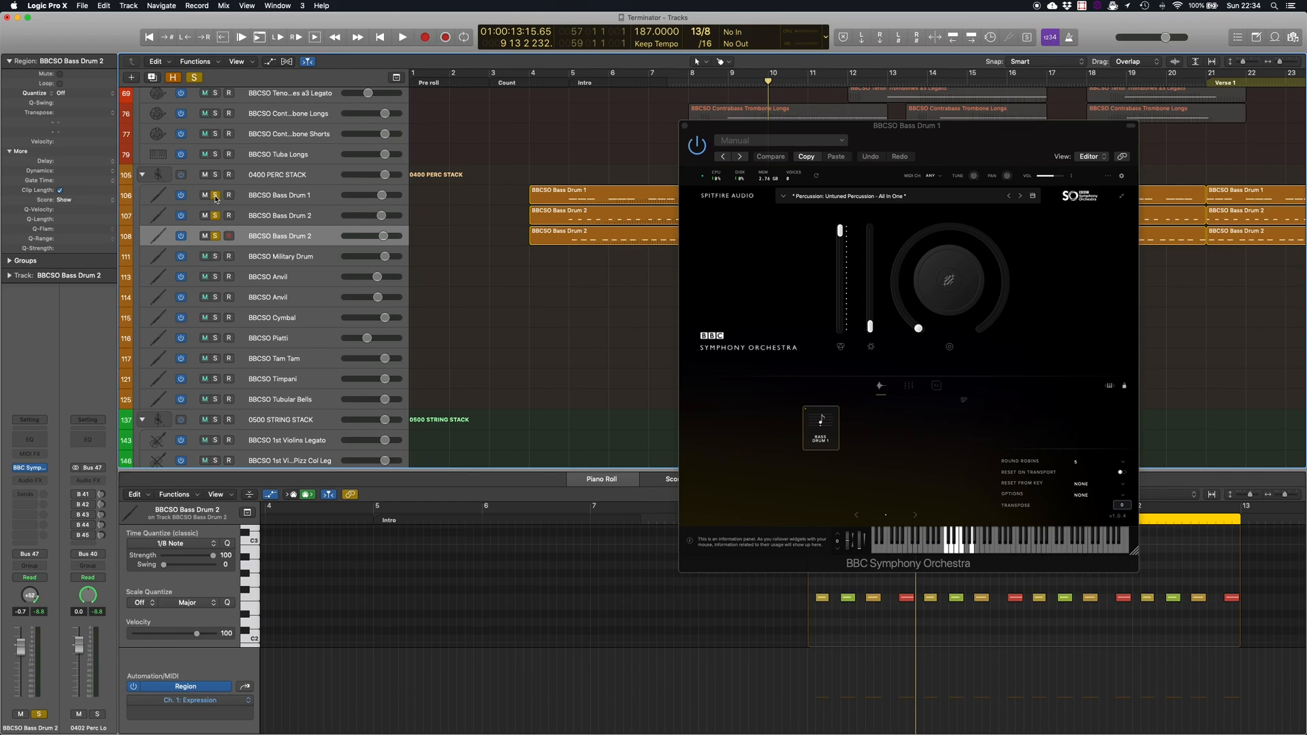
Close the Bass Drum 1 instrument window and look over the brass and string tracks.
click(684, 125)
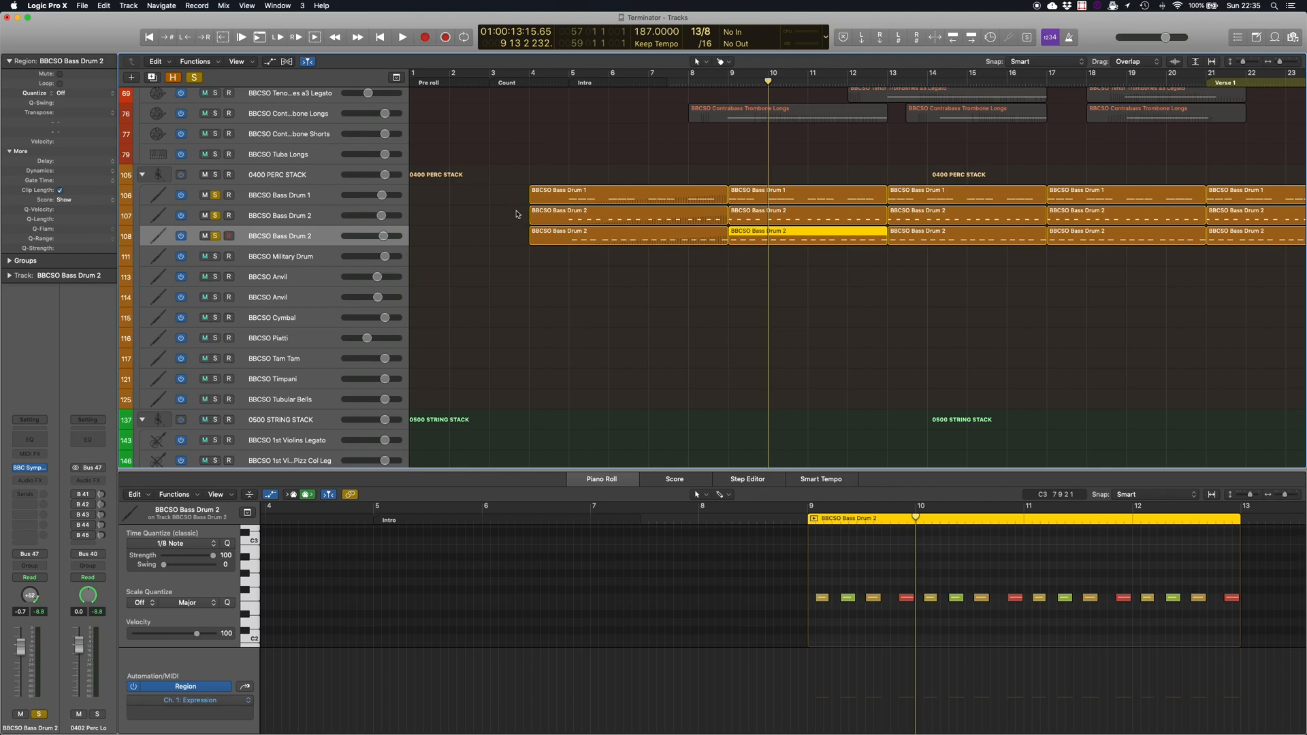
scroll(524, 211, up, 5)
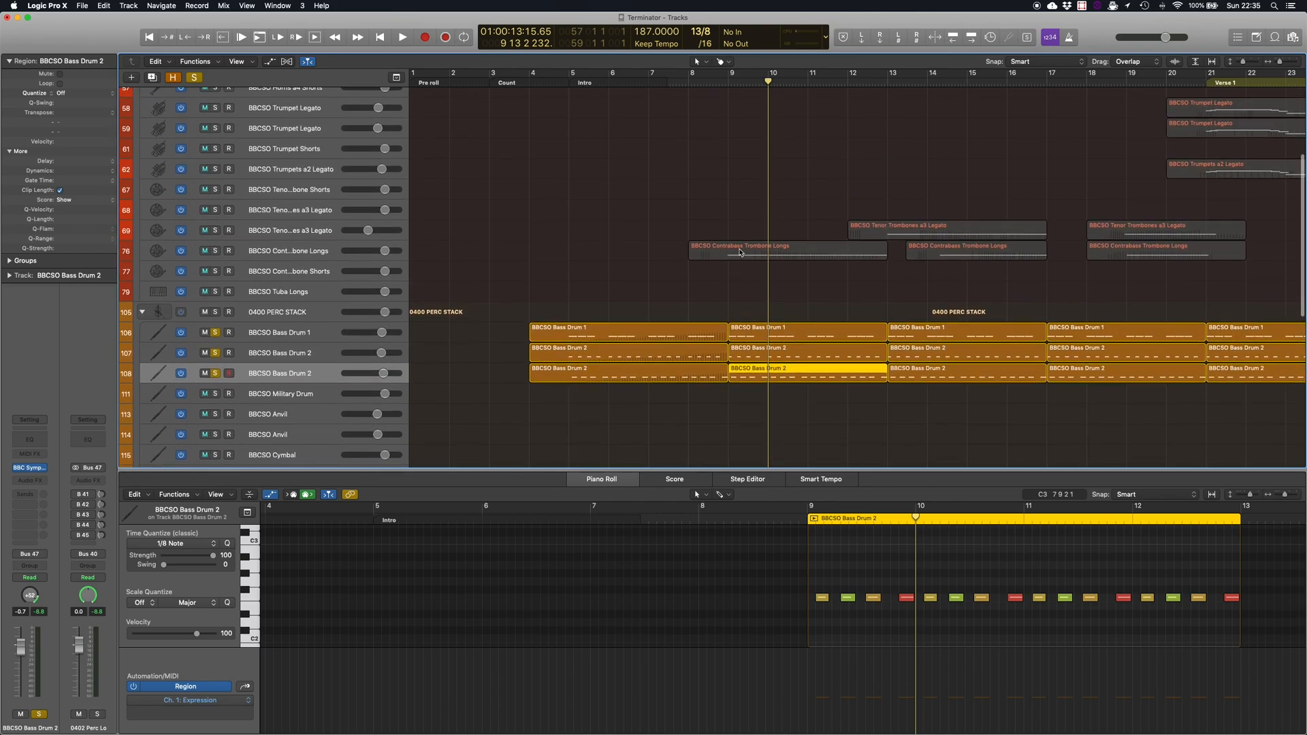
scroll(735, 283, down, 4)
scroll(736, 284, down, 8)
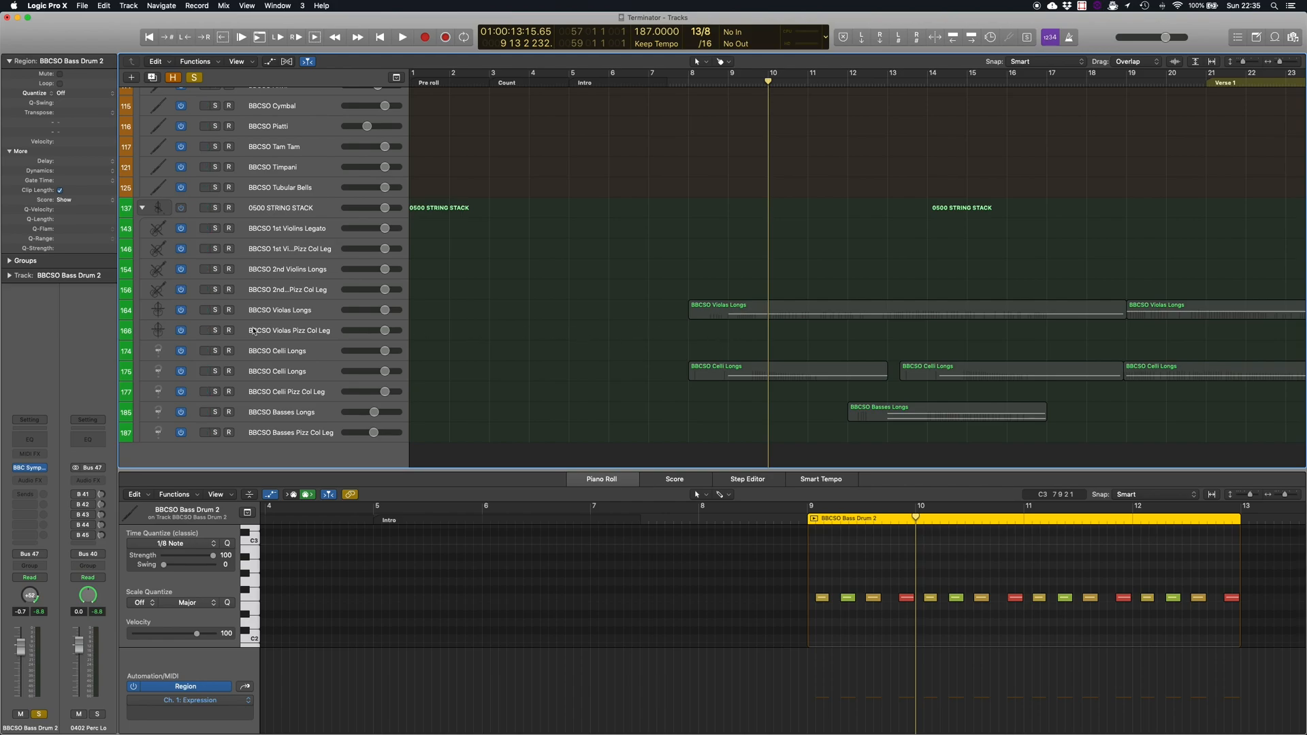
scroll(395, 301, up, 2)
scroll(395, 300, up, 4)
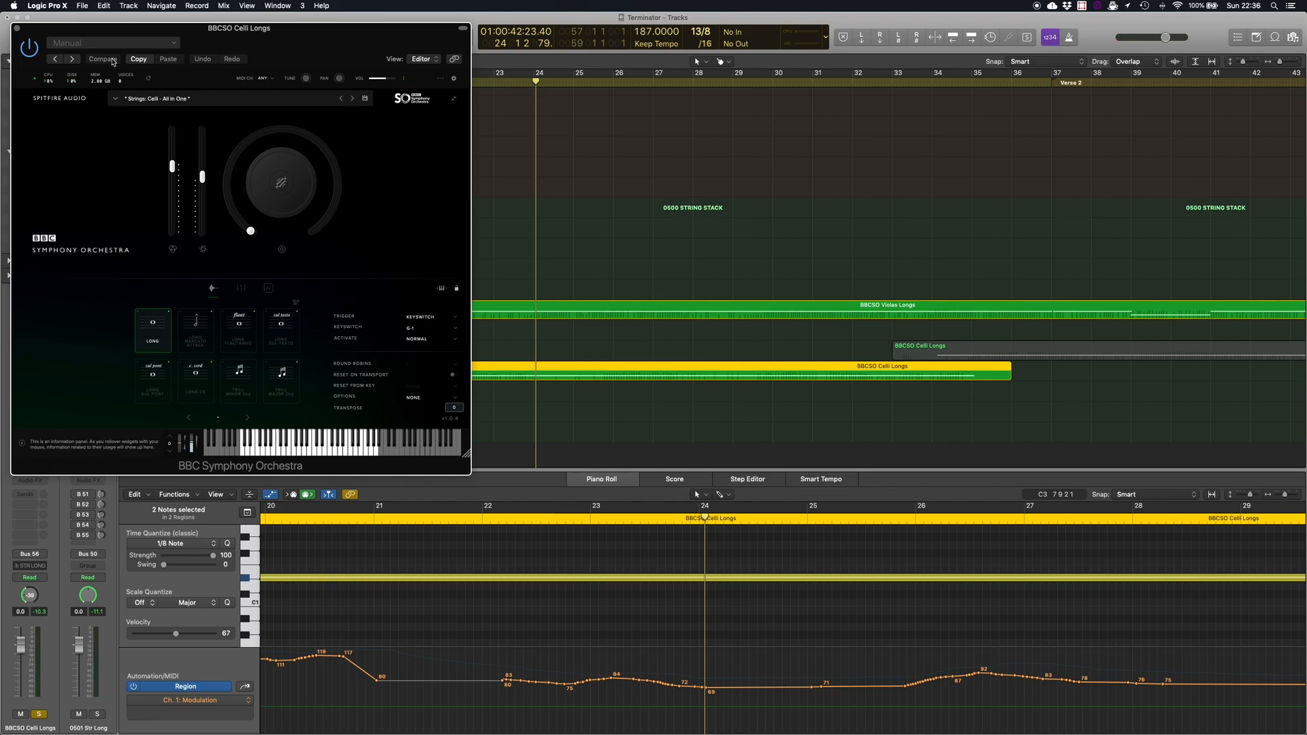
Close the Celli Longs instrument window and solo the Tenor Trombones a3 Legato and Contrabass Trombone Longs tracks that have intro regions.
click(17, 30)
scroll(539, 200, up, 15)
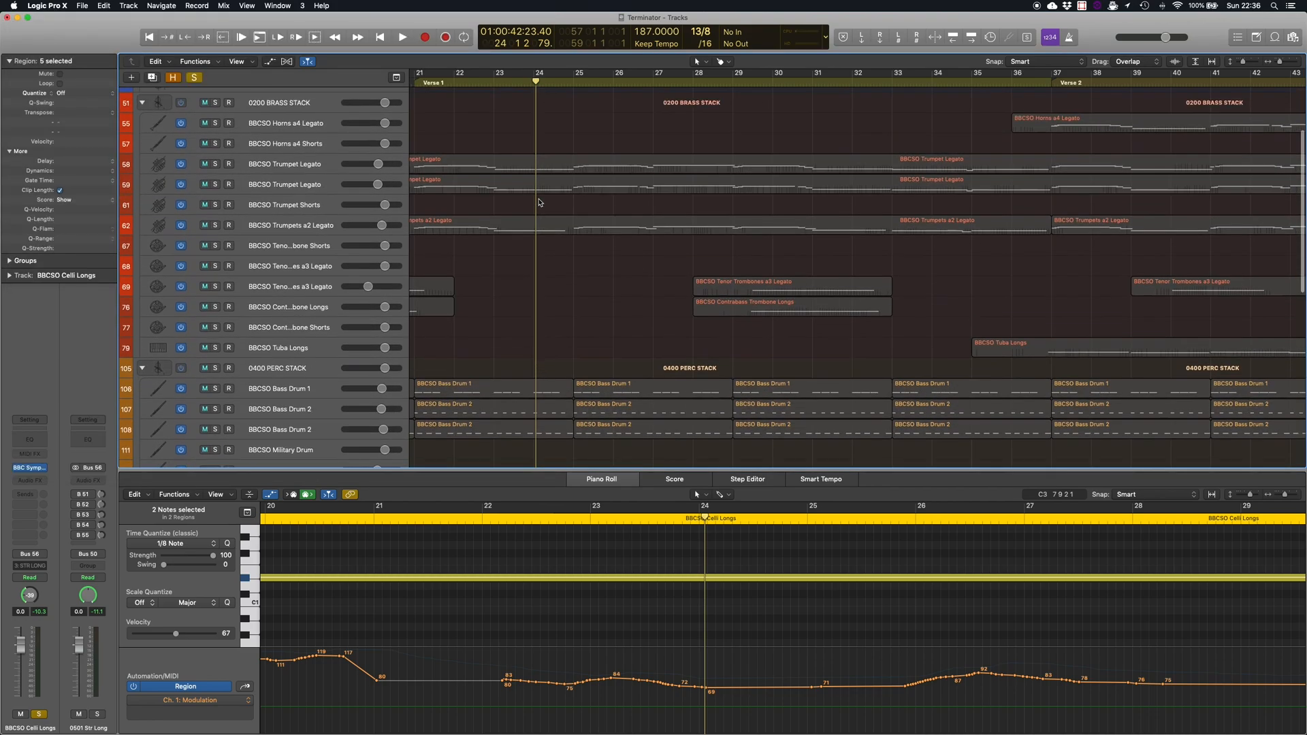
scroll(540, 199, left, 8)
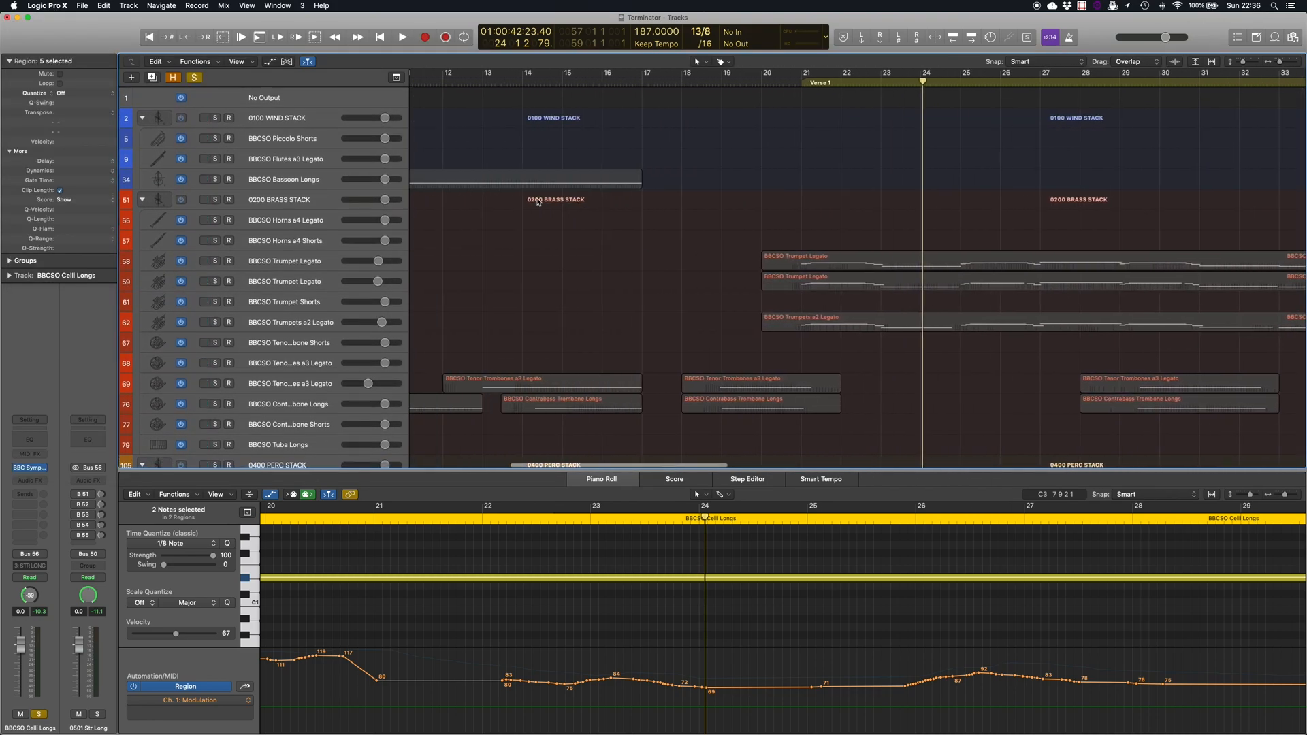
scroll(452, 317, down, 3)
scroll(452, 317, down, 3)
scroll(453, 317, left, 9)
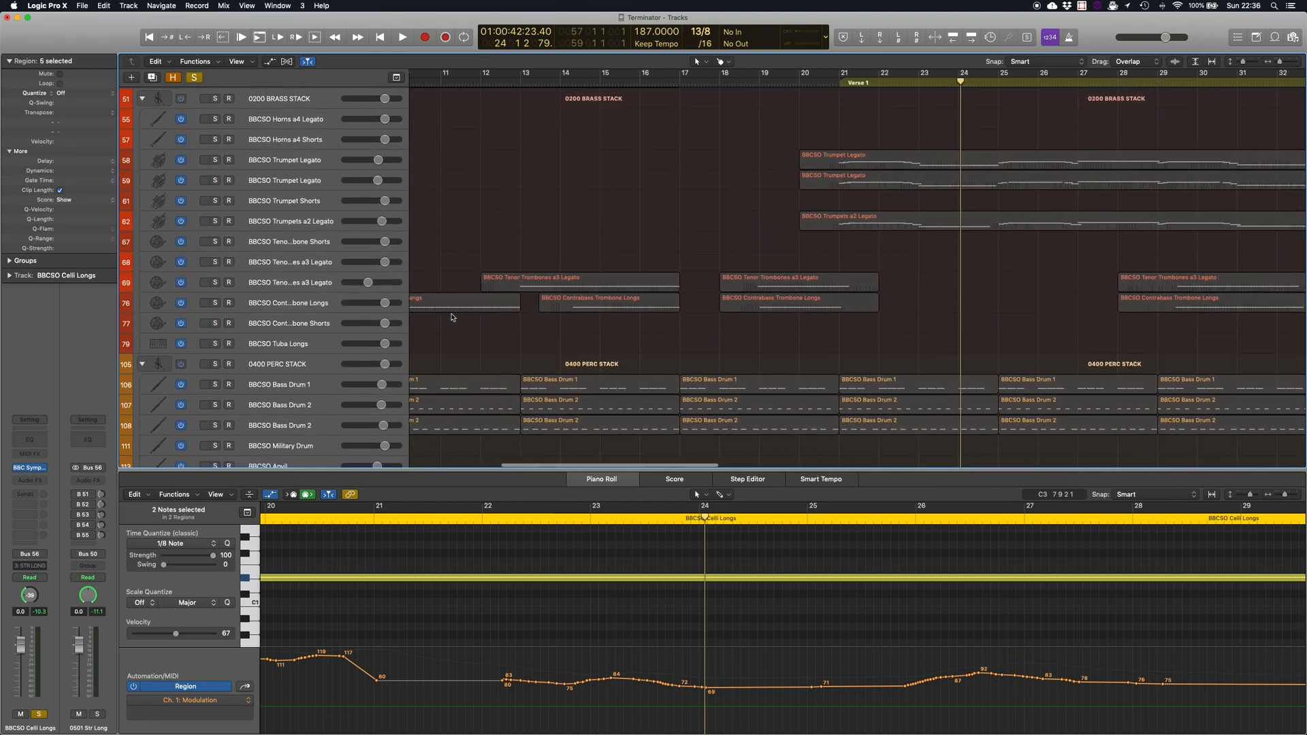
key(ctrl+s)
Play the soloed trombone tracks from about bar 8 through their intro regions, then stop playback.
click(552, 82)
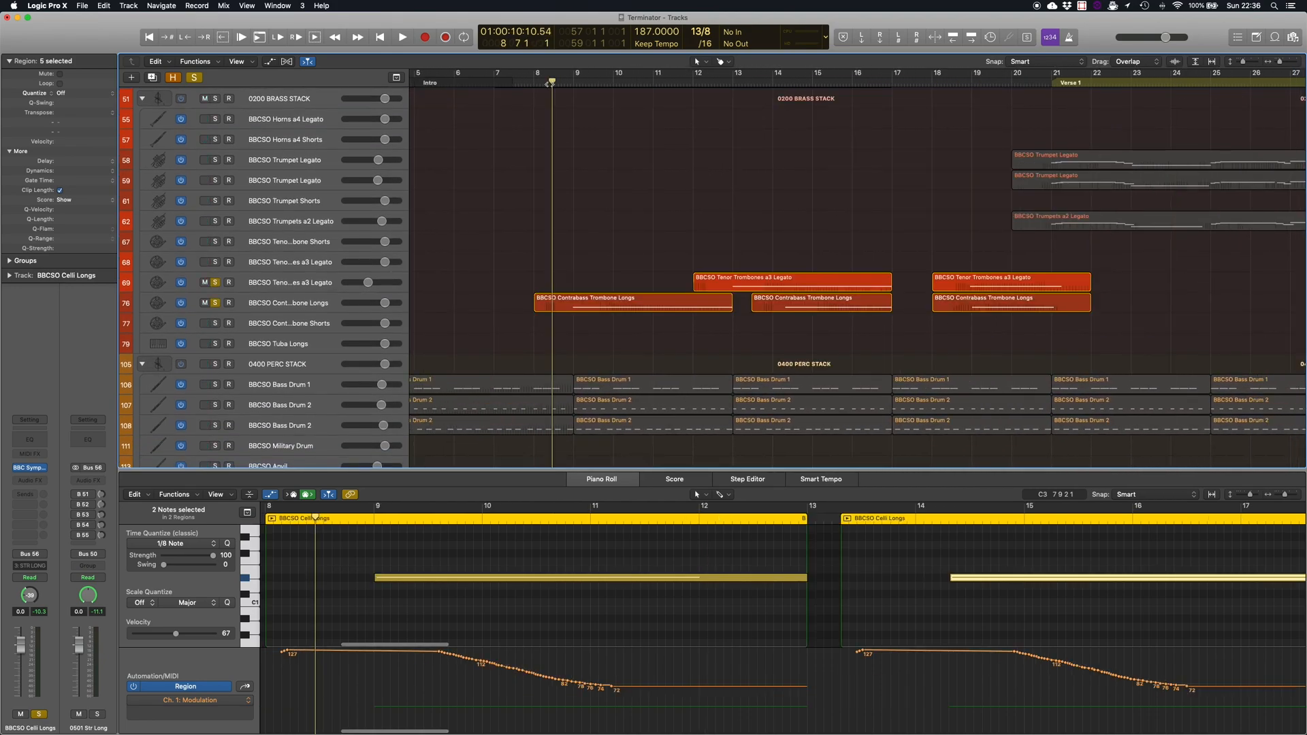
key(space)
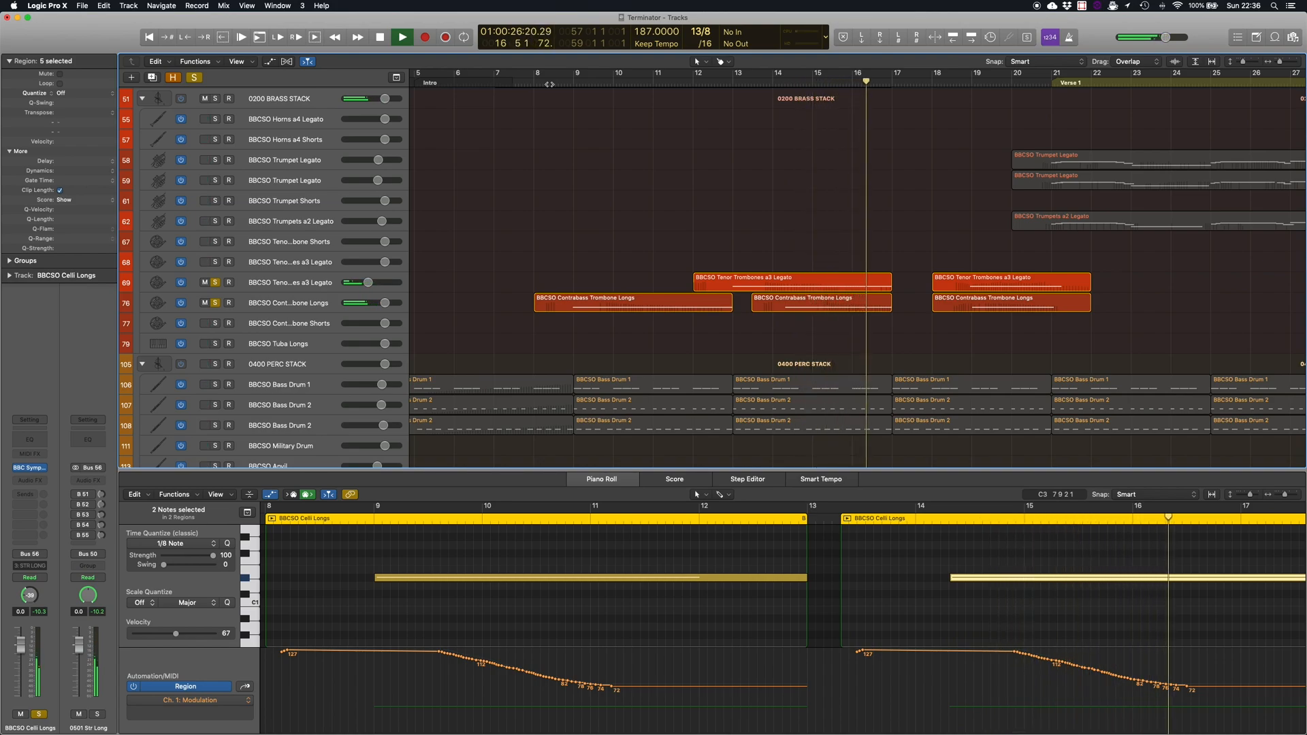
key(space)
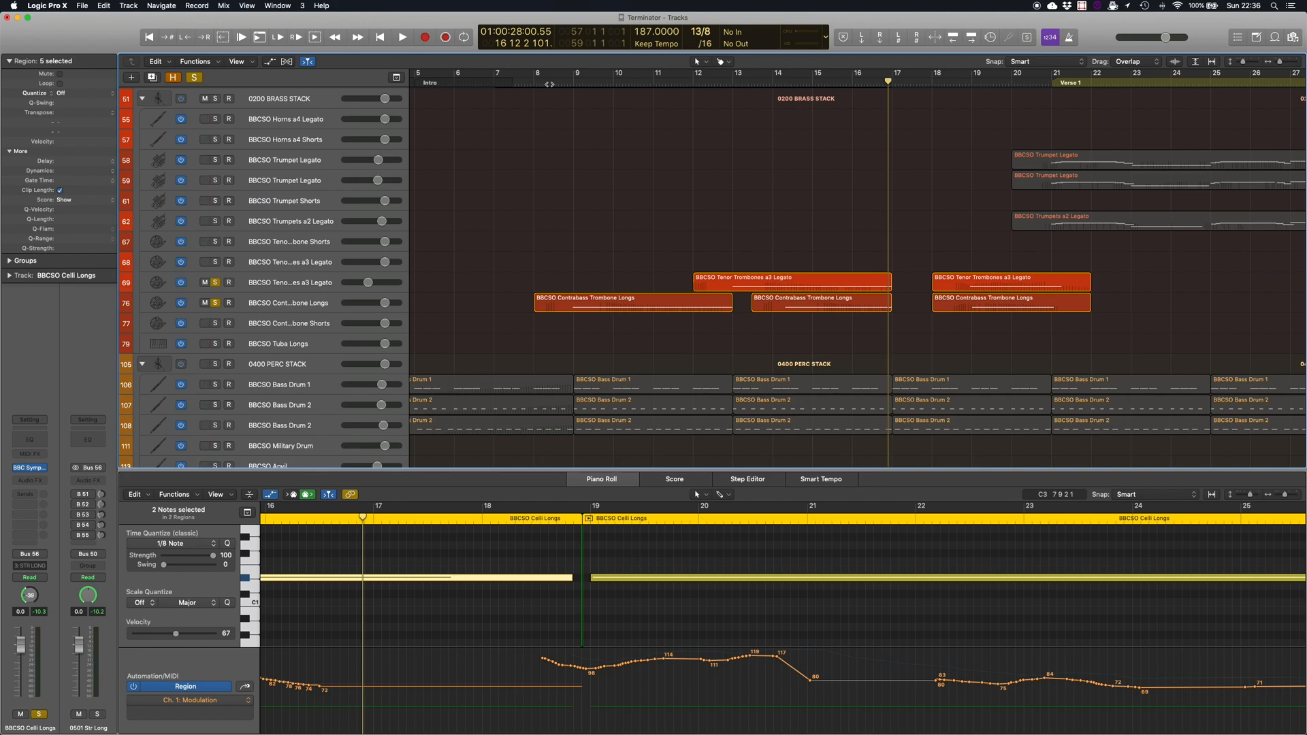
Look over the arrangement toward Verse 1 and clear the solos on the two trombone tracks.
scroll(571, 112, down, 8)
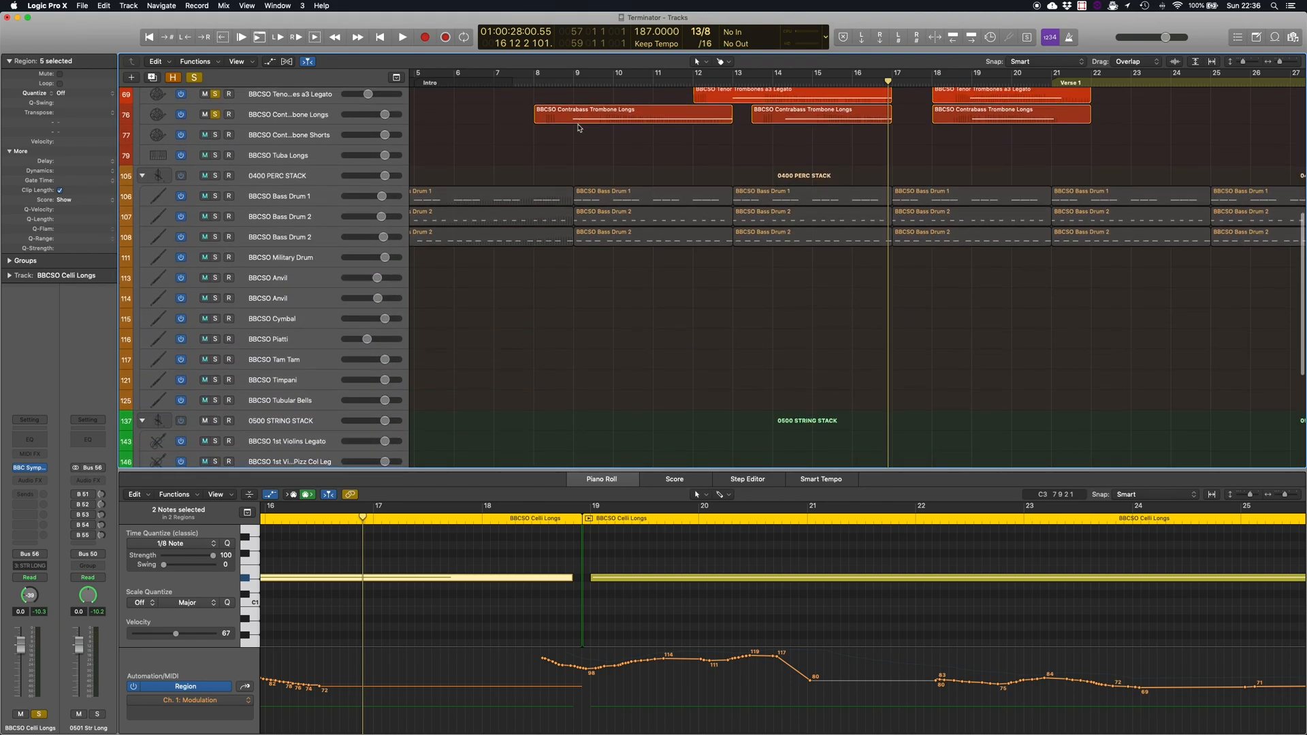
scroll(578, 128, up, 7)
scroll(579, 128, up, 5)
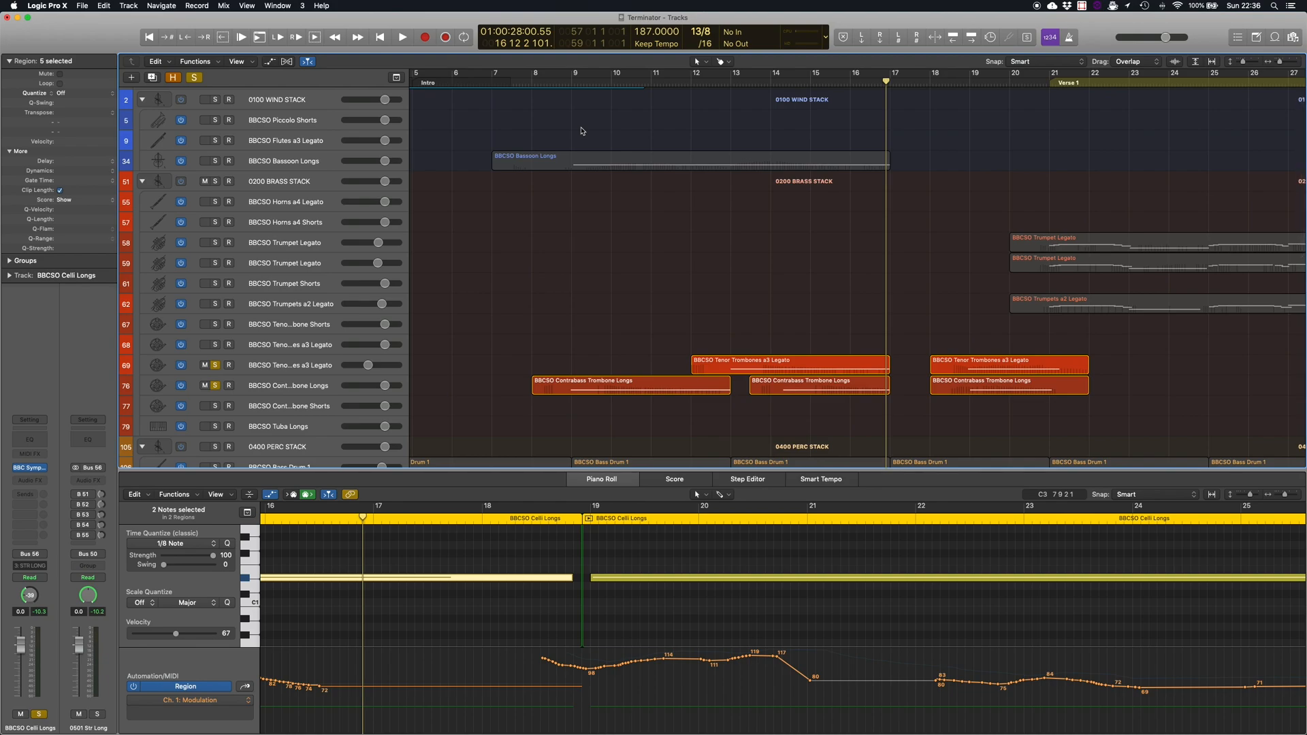
scroll(578, 133, right, 8)
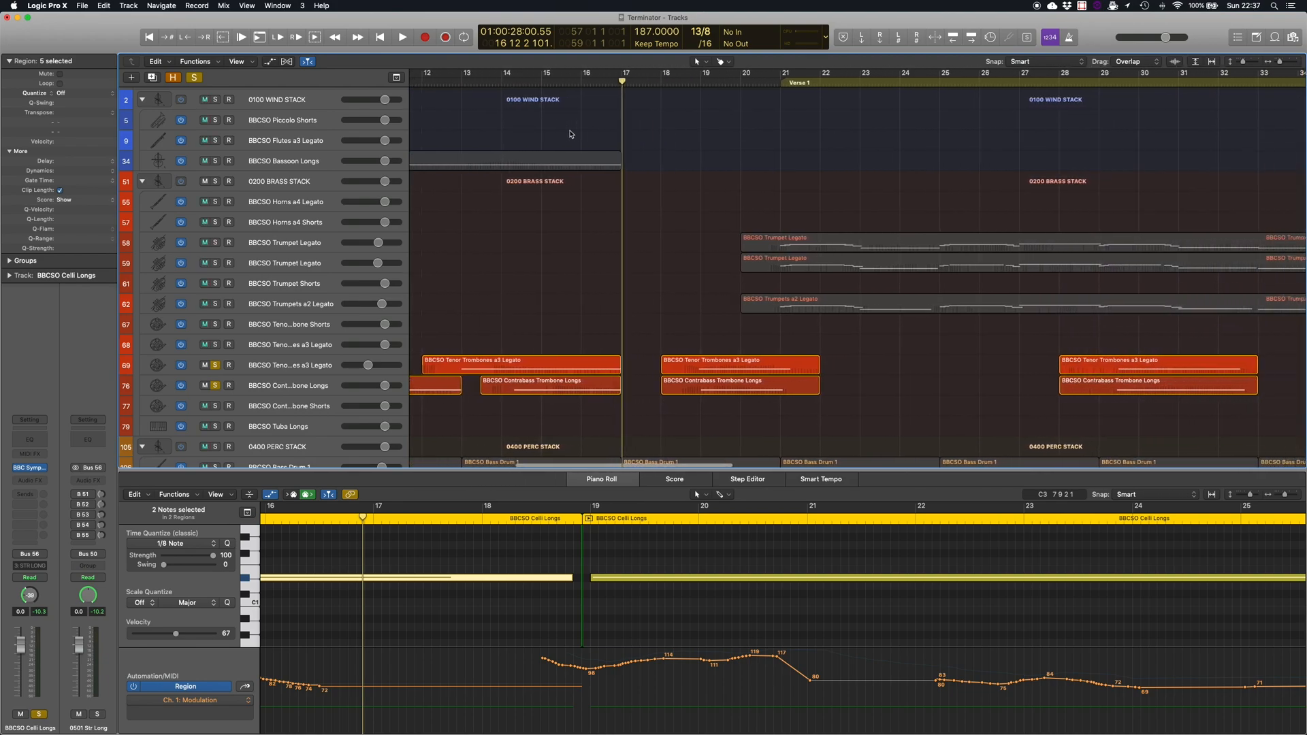
scroll(571, 135, right, 1)
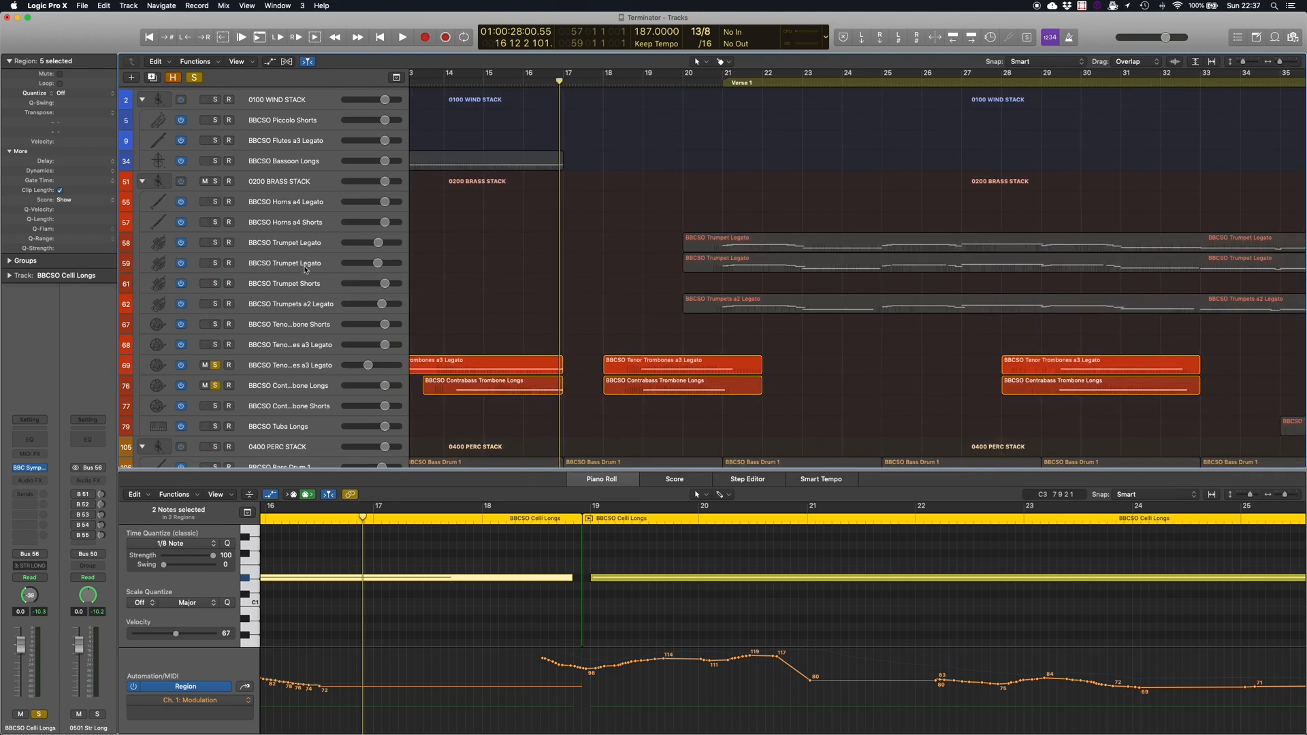
click(194, 77)
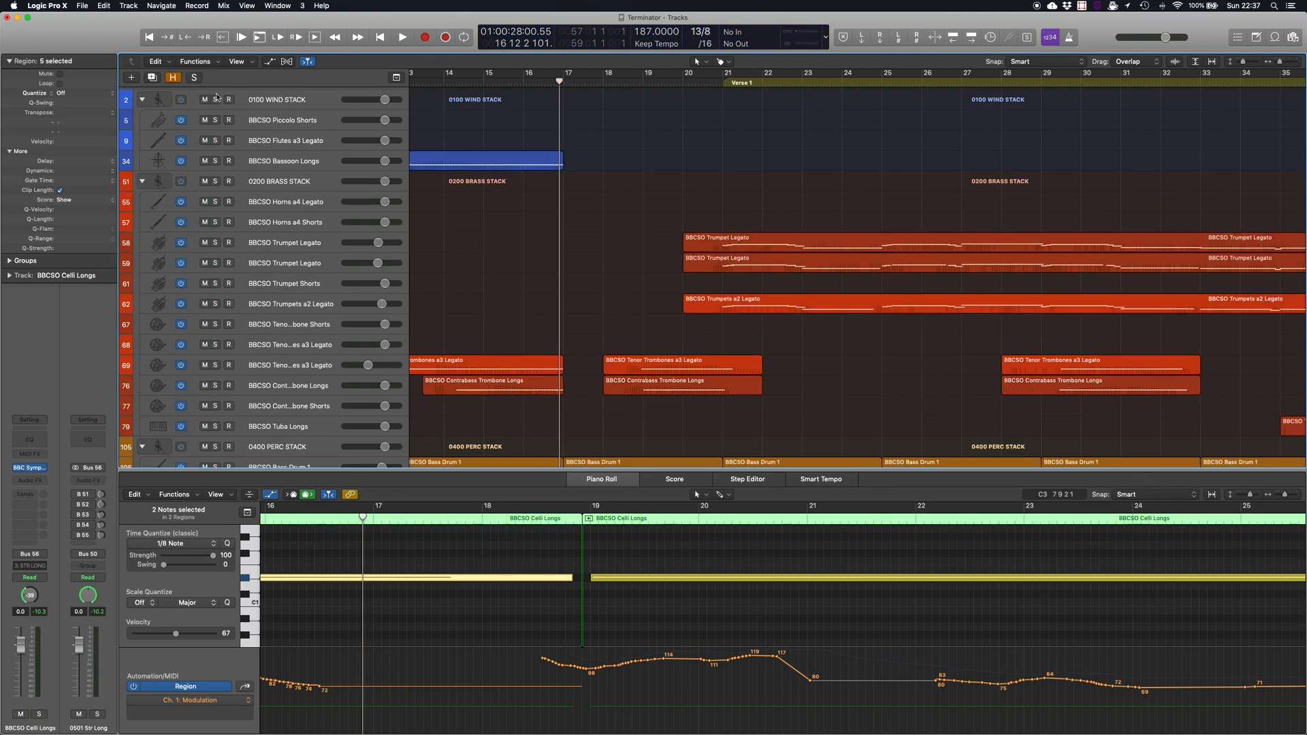
Open the BBC Symphony Orchestra instrument on the first Trumpet Legato track and link its window to the track selection.
click(285, 250)
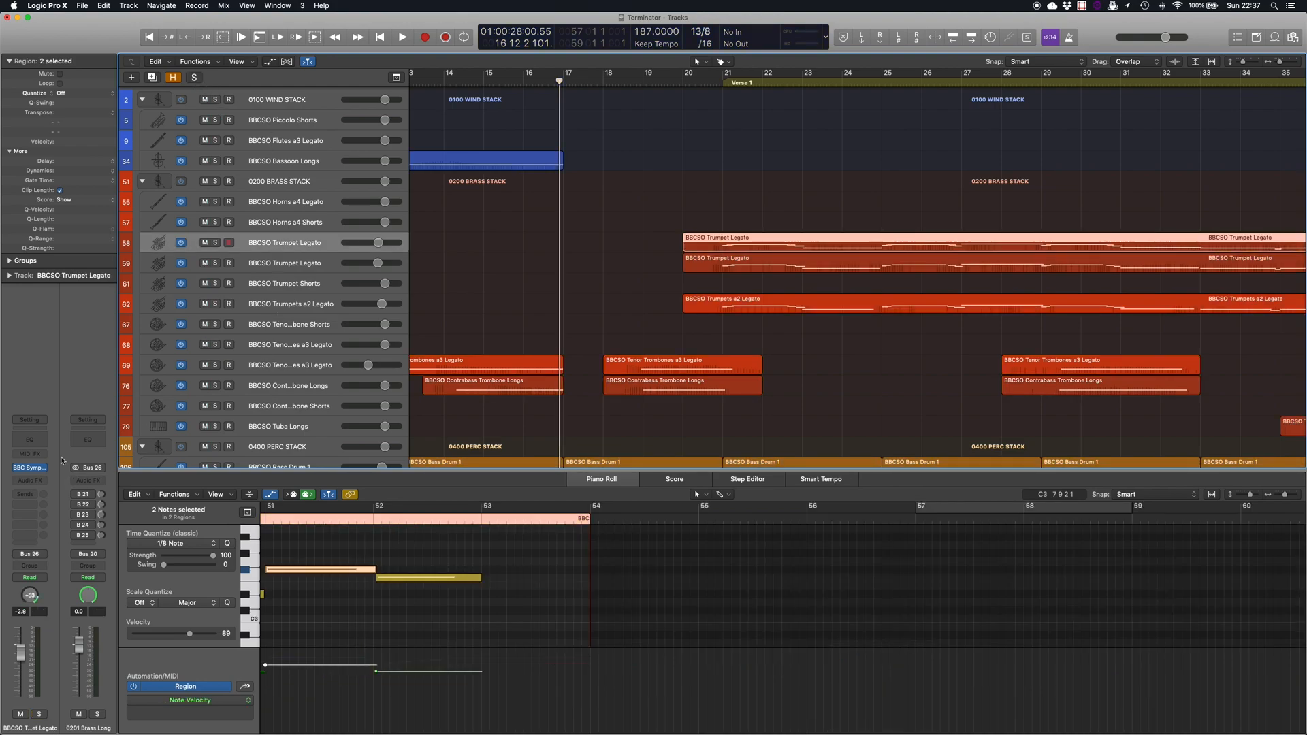
click(38, 471)
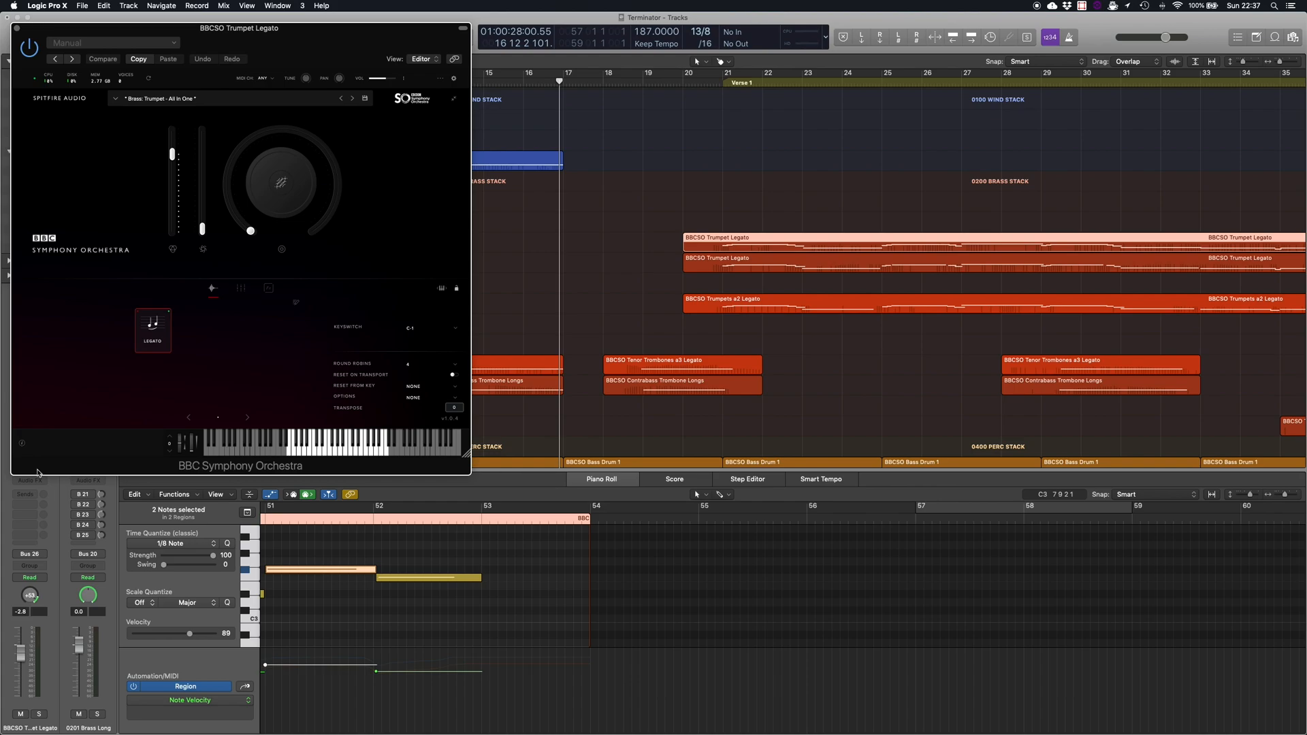
click(455, 59)
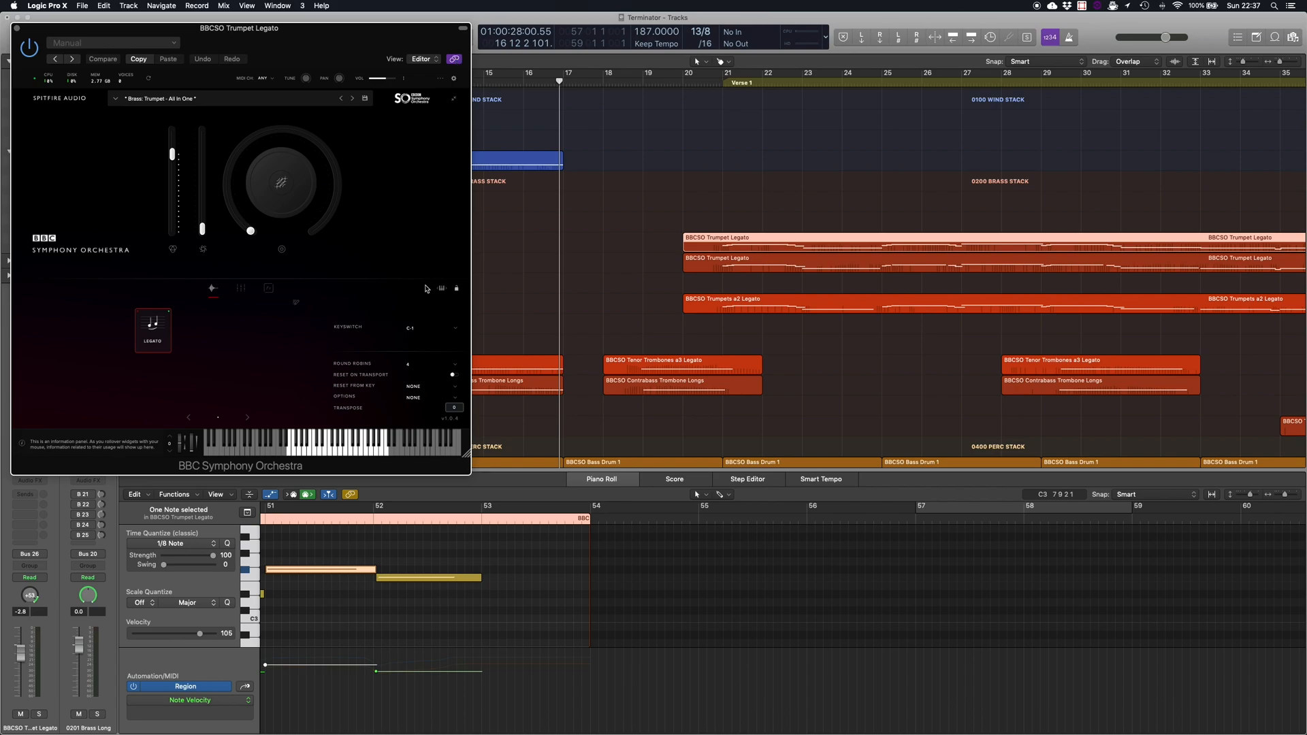
Check the second Trumpet Legato track's instrument, then close its window and show the track's parameters in the inspector.
click(719, 270)
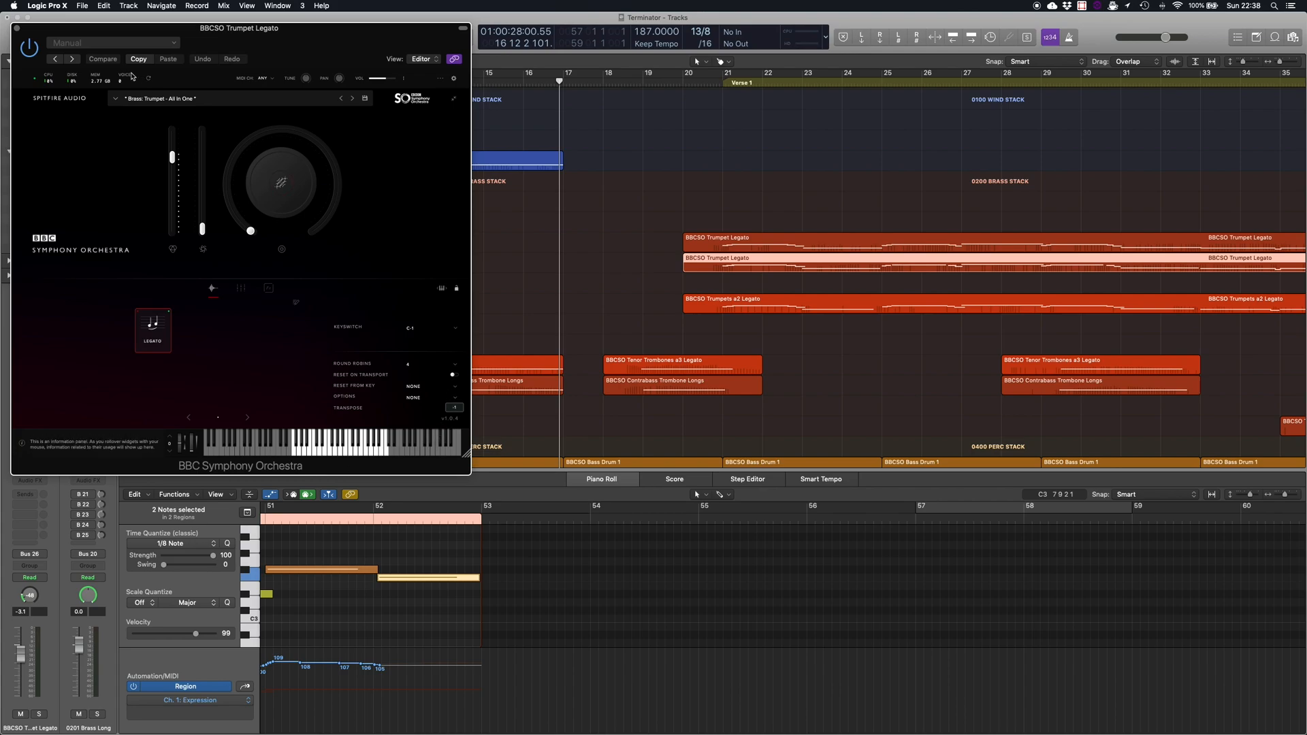
click(17, 30)
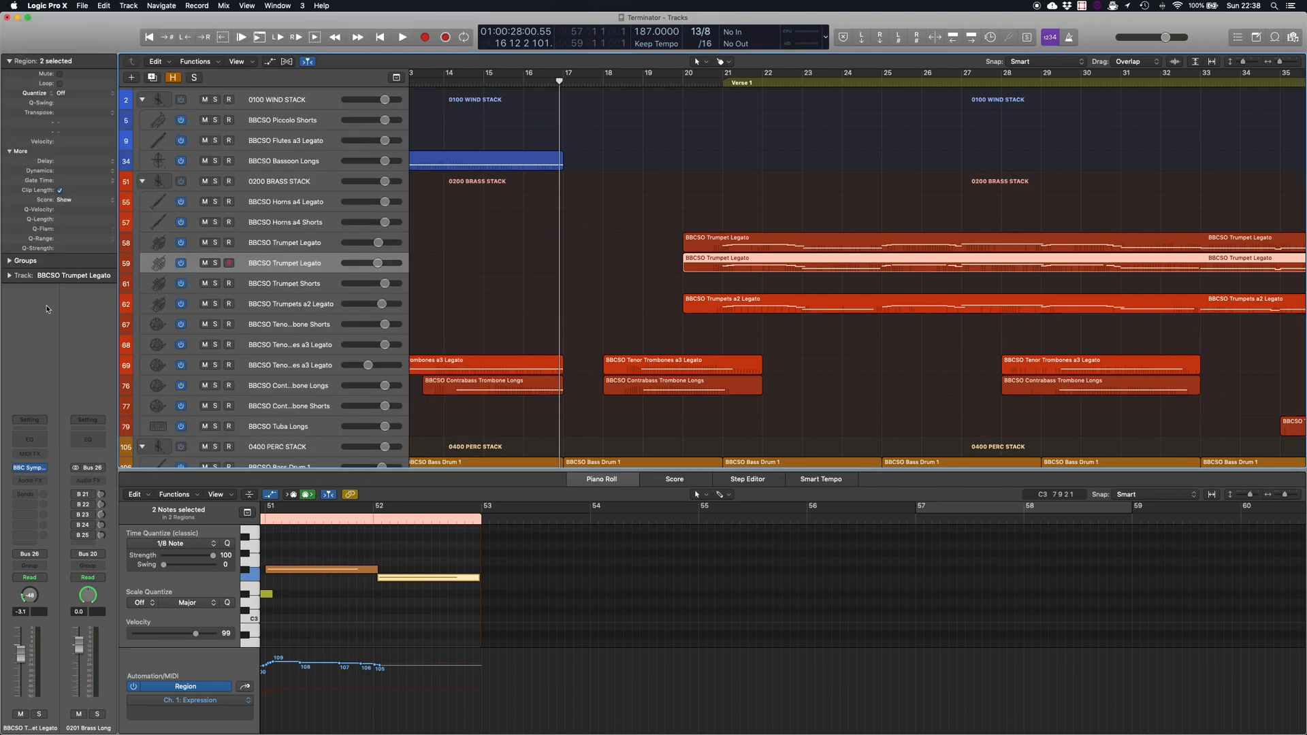
click(13, 276)
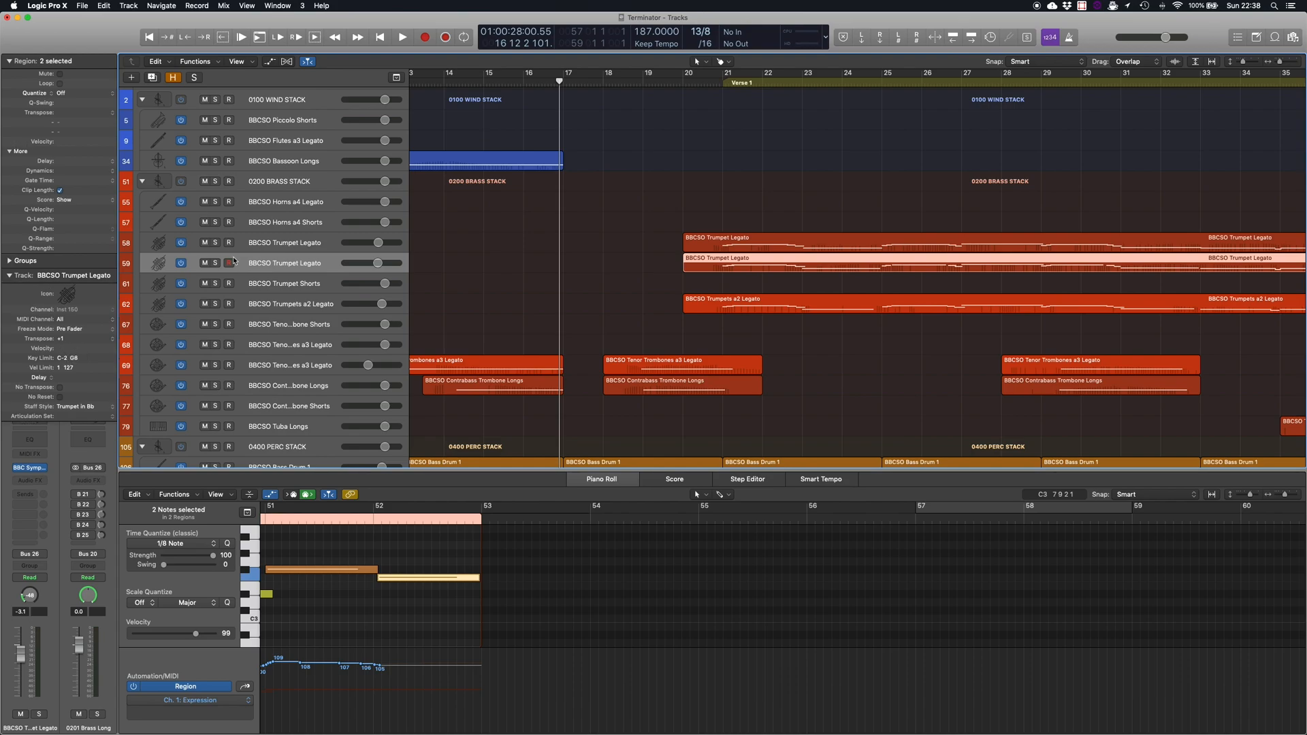
Solo and play the two Trumpet Legato tracks and the Trumpets a2 Legato track in Verse 1, then close the instrument window.
click(215, 243)
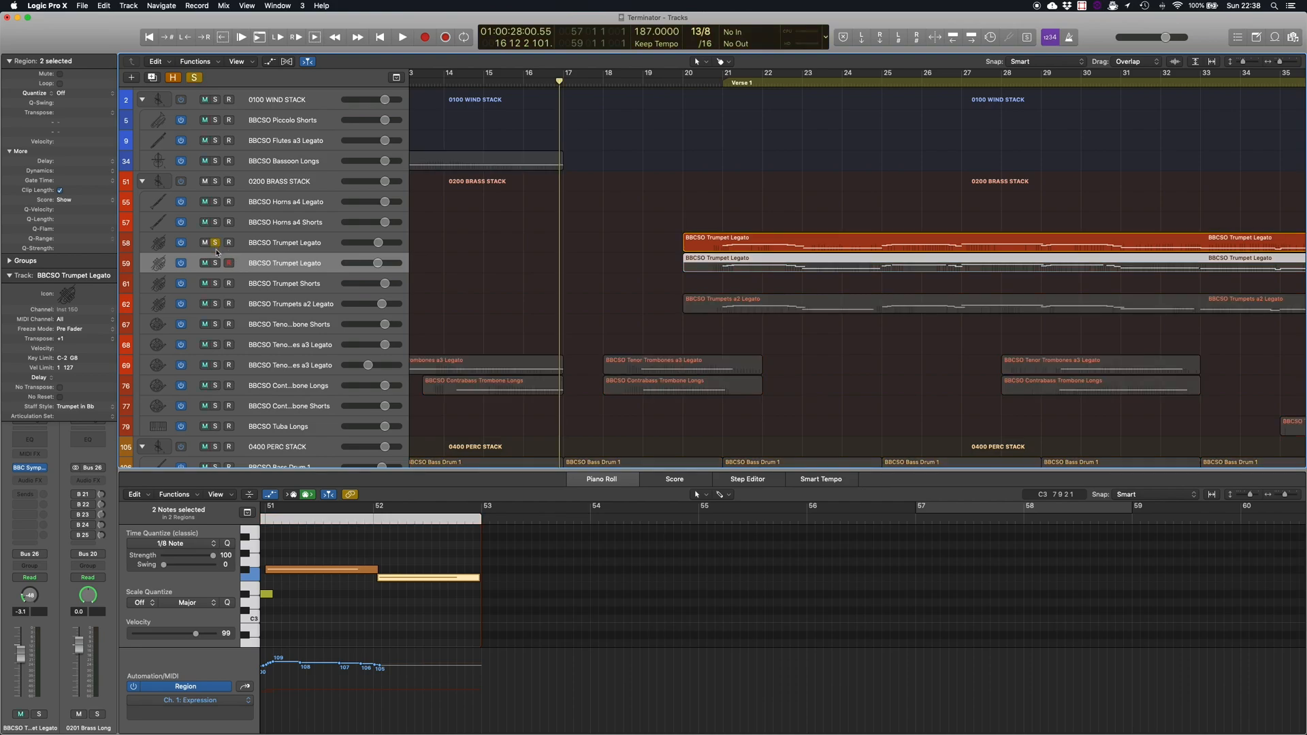
click(215, 305)
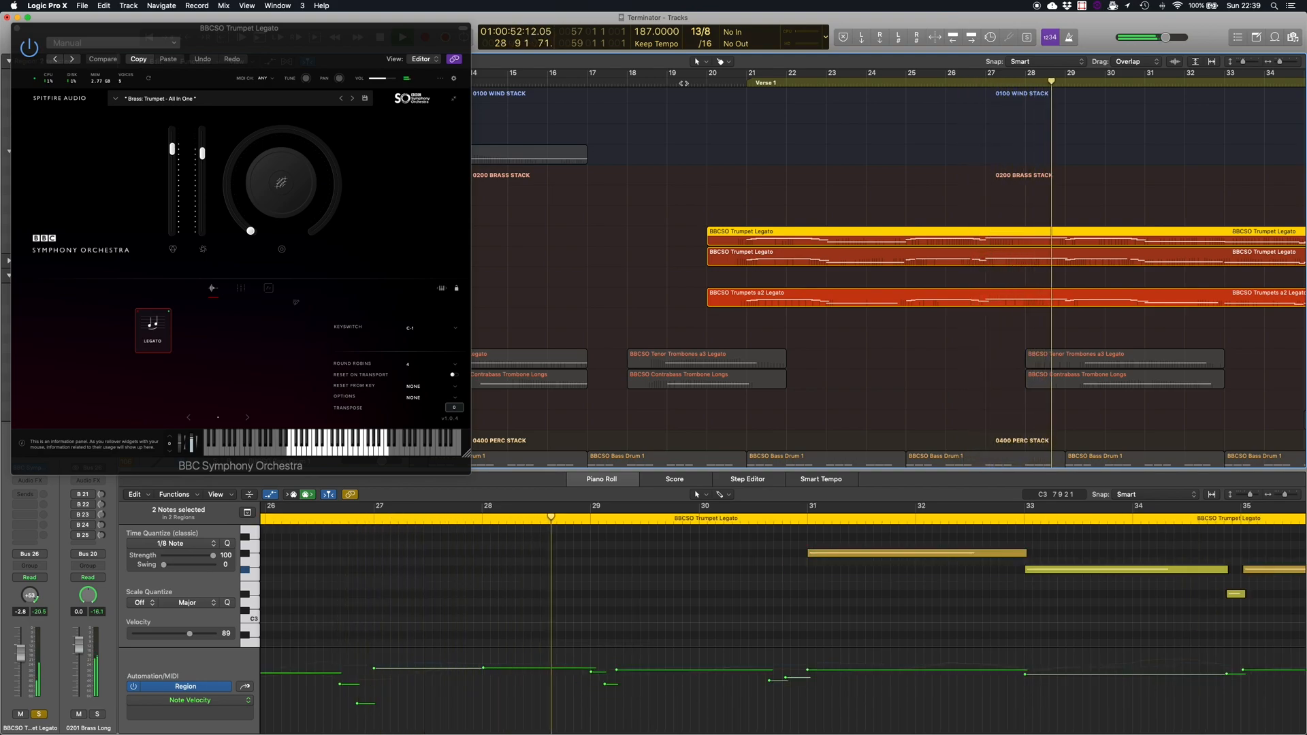
key(super+w)
Examine which percussion, string, wind and brass tracks have regions between the Intro and Verse 2.
scroll(948, 401, down, 5)
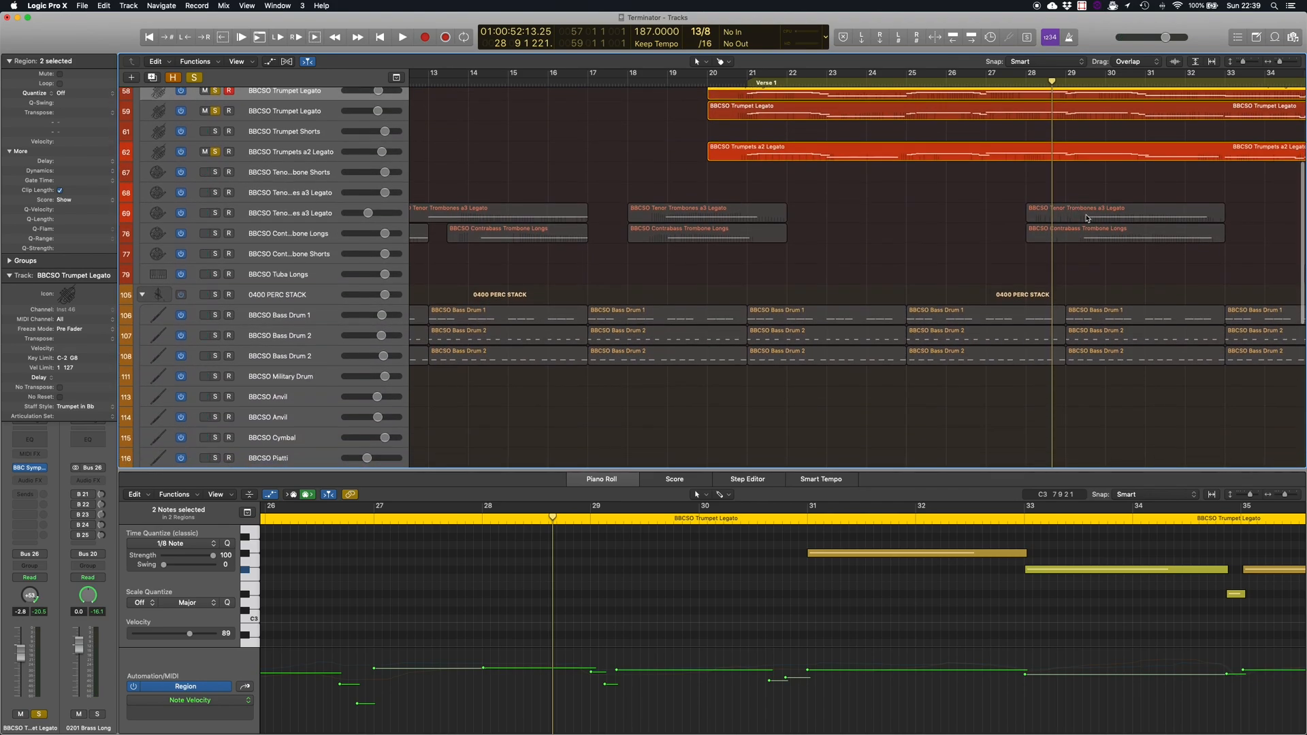
scroll(1079, 254, down, 12)
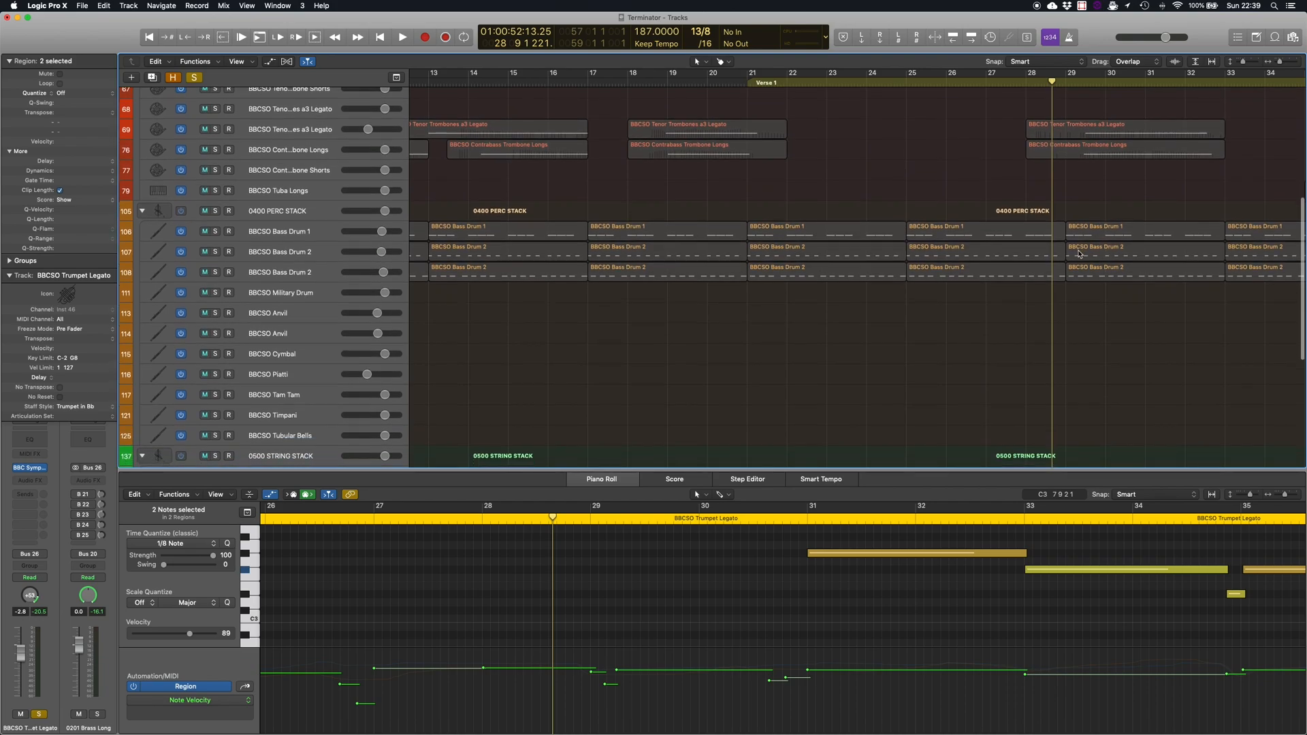
scroll(954, 354, up, 1)
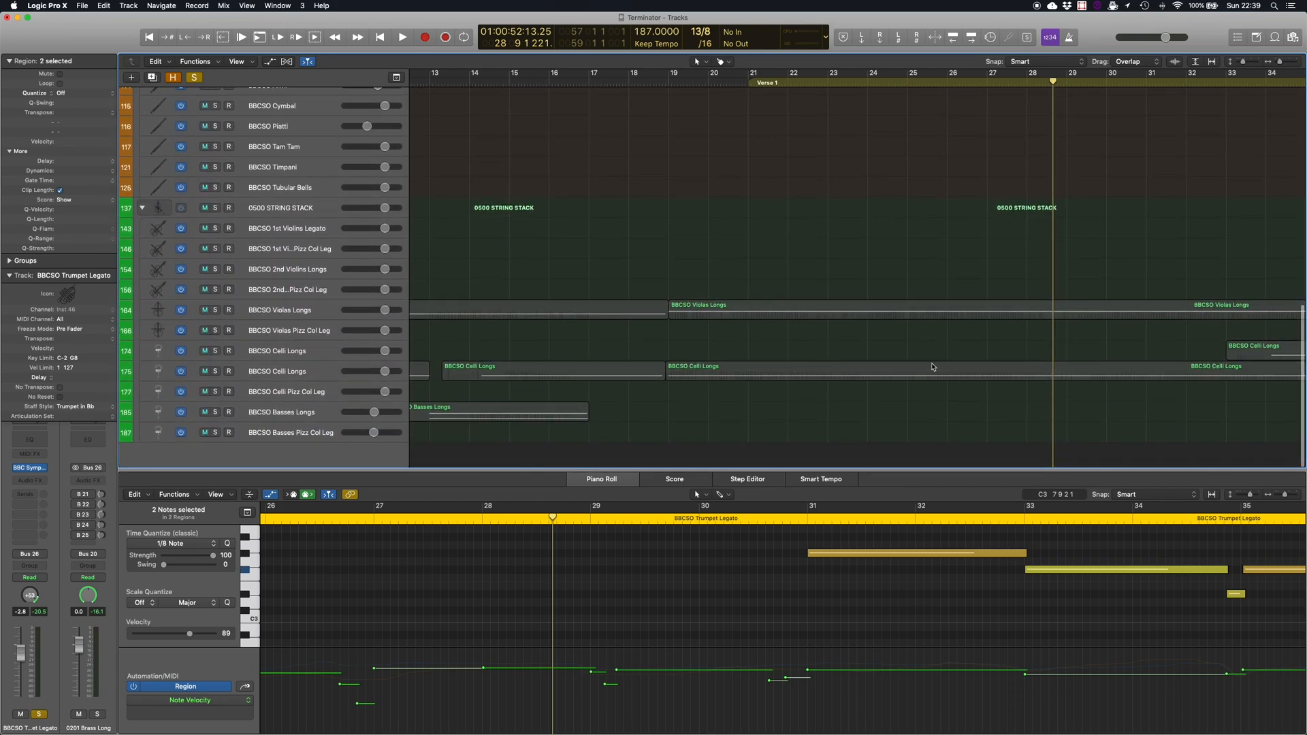
scroll(932, 366, up, 15)
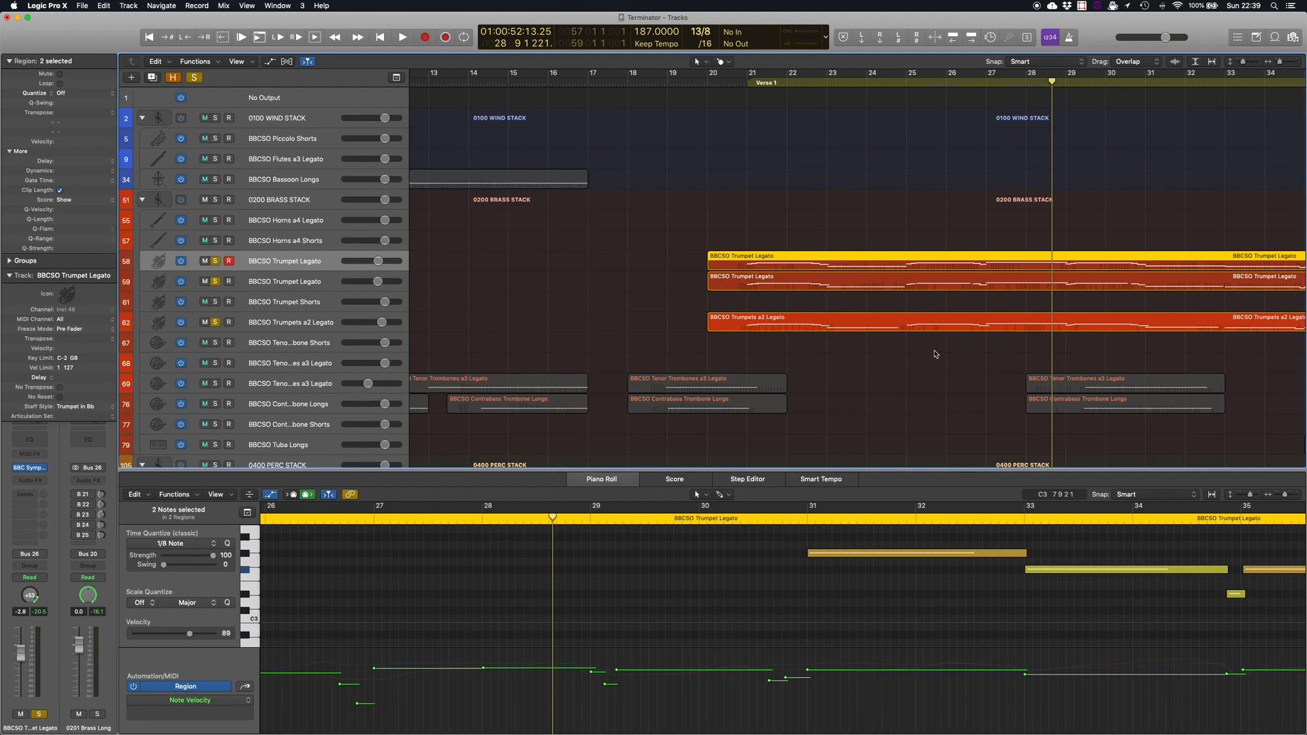
scroll(701, 228, left, 10)
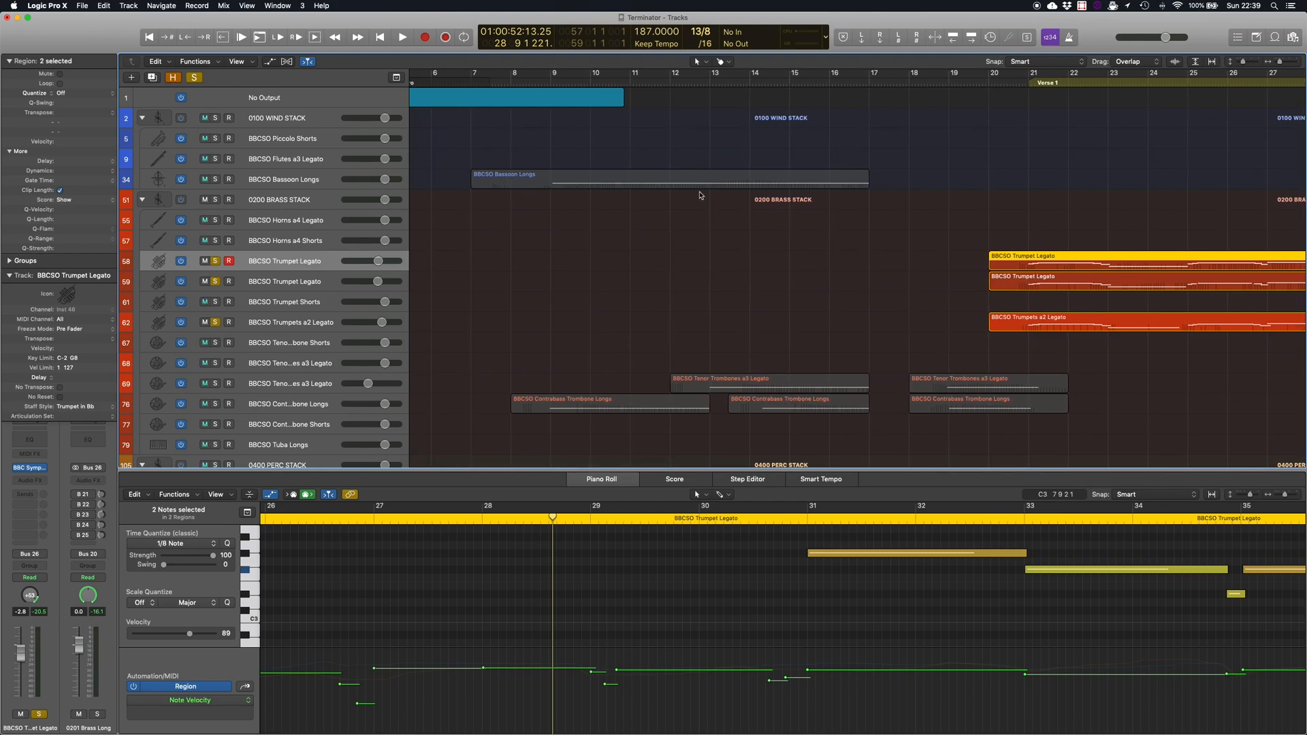
scroll(701, 195, right, 15)
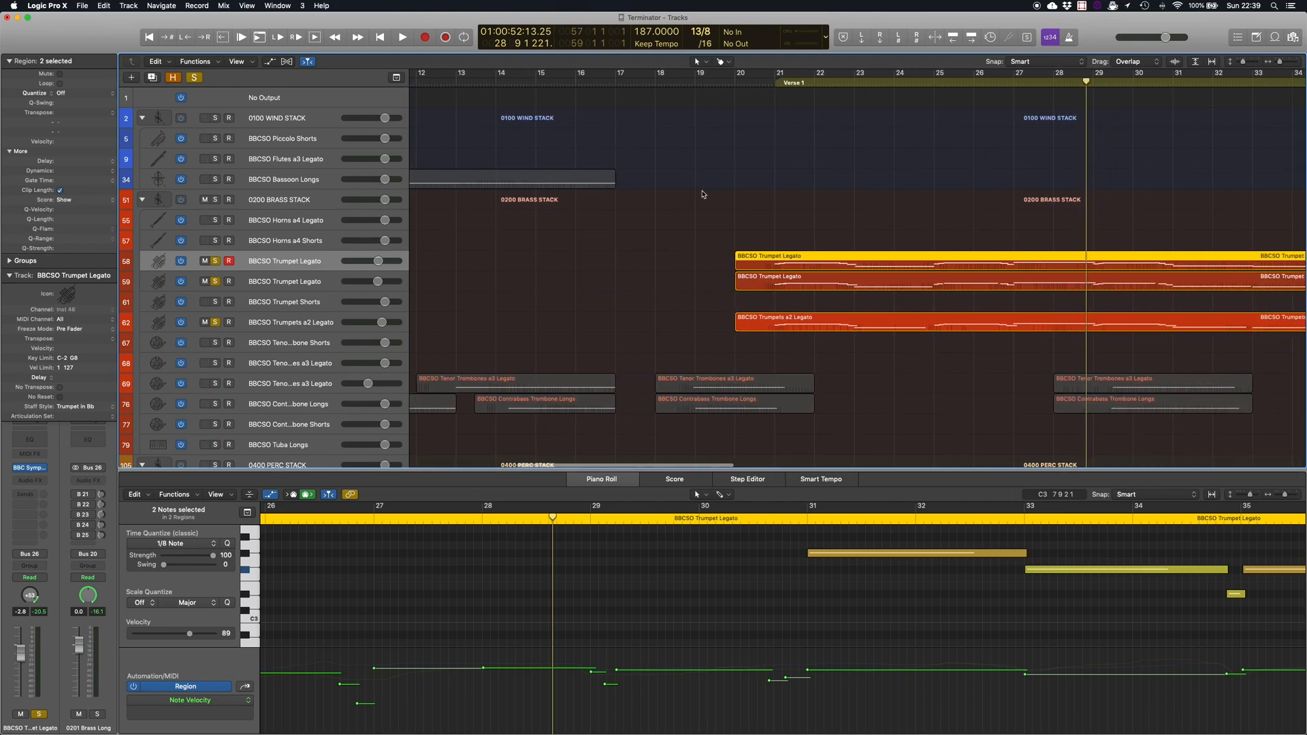
scroll(692, 198, down, 3)
scroll(692, 198, right, 1)
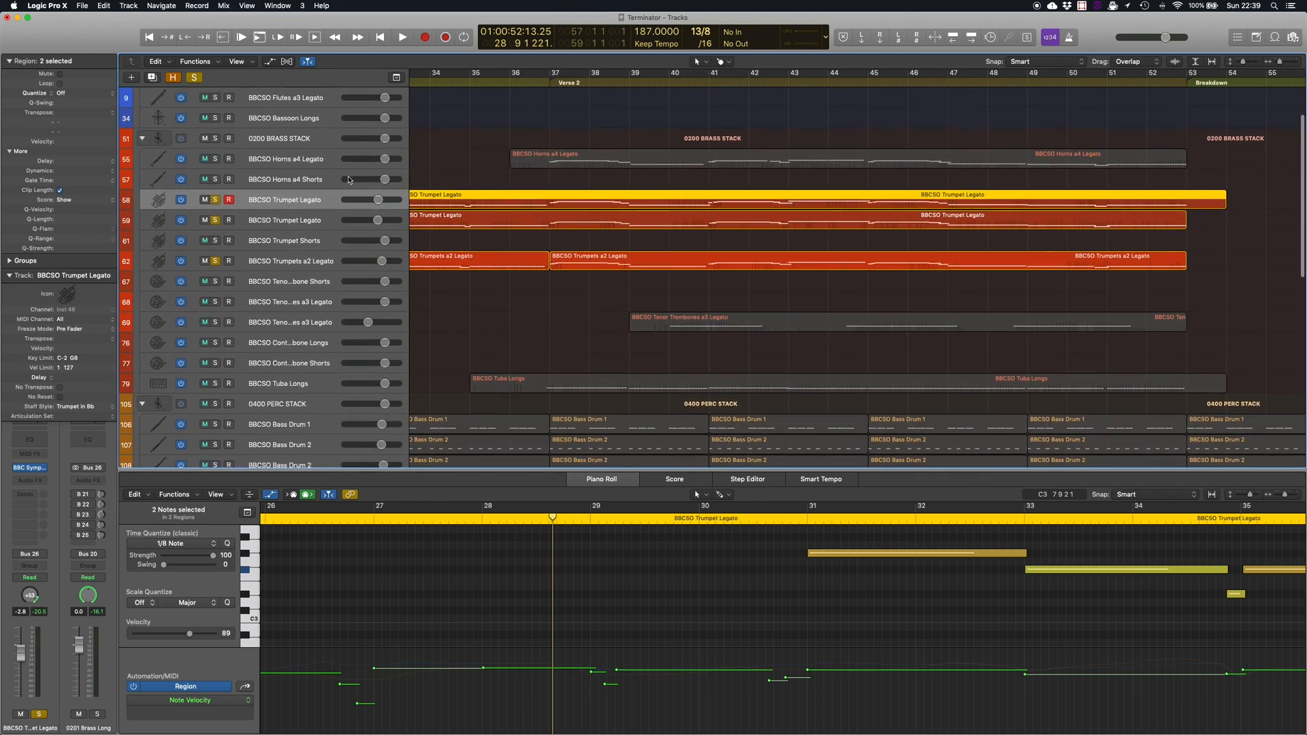
Solo the Horns a4 Legato track and play it with the soloed trumpets from about the start of Verse 2, then stop.
click(215, 160)
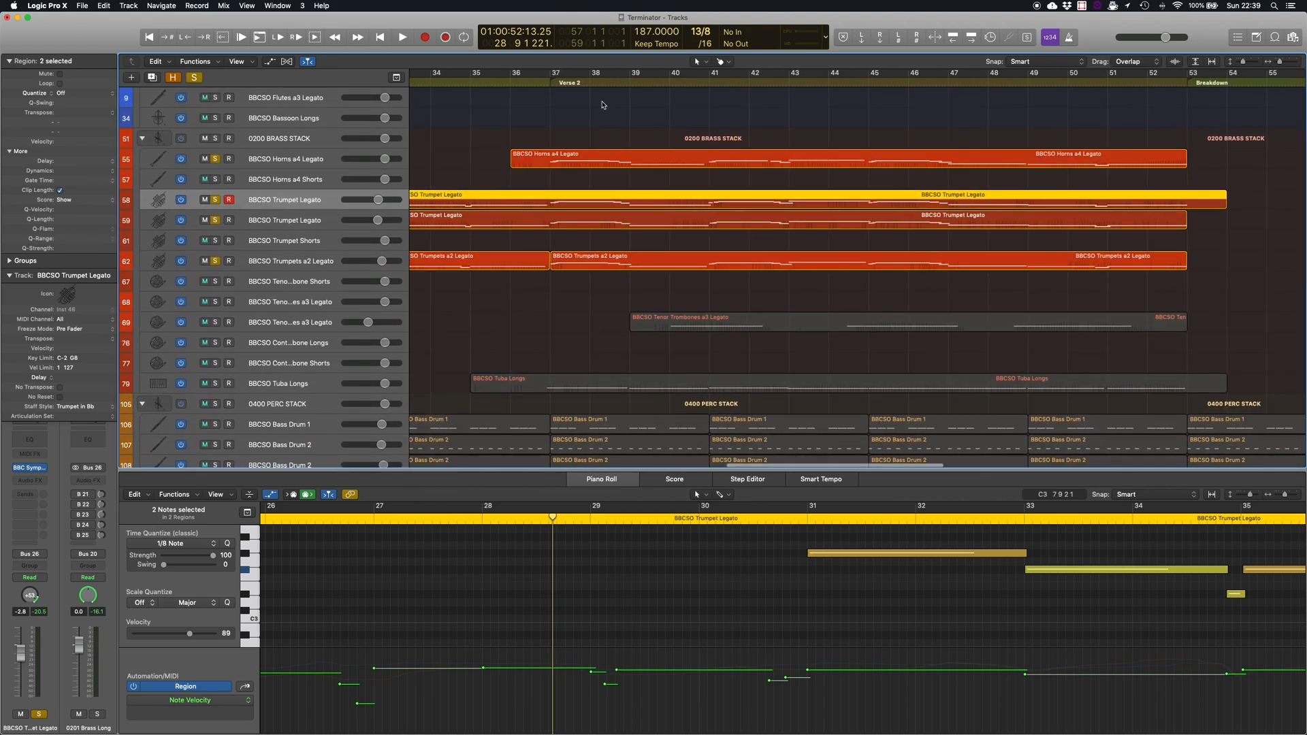
click(542, 78)
key(space)
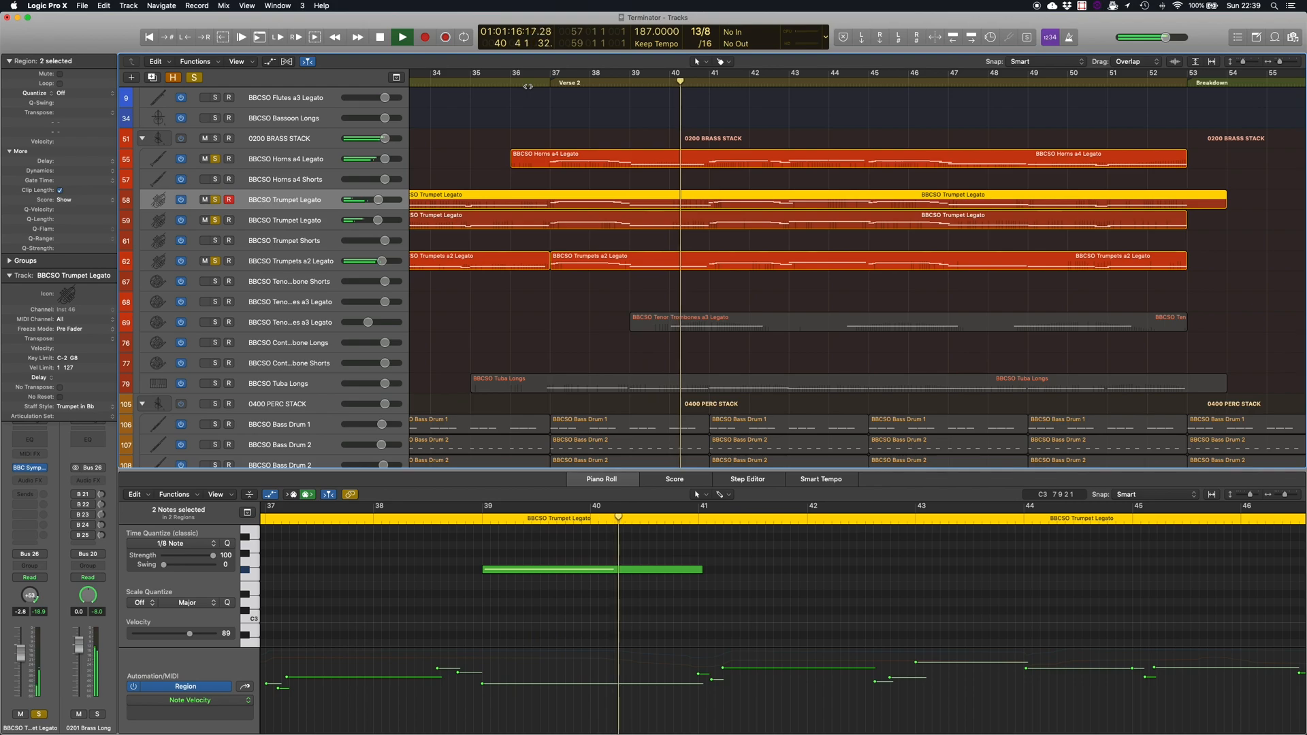
key(space)
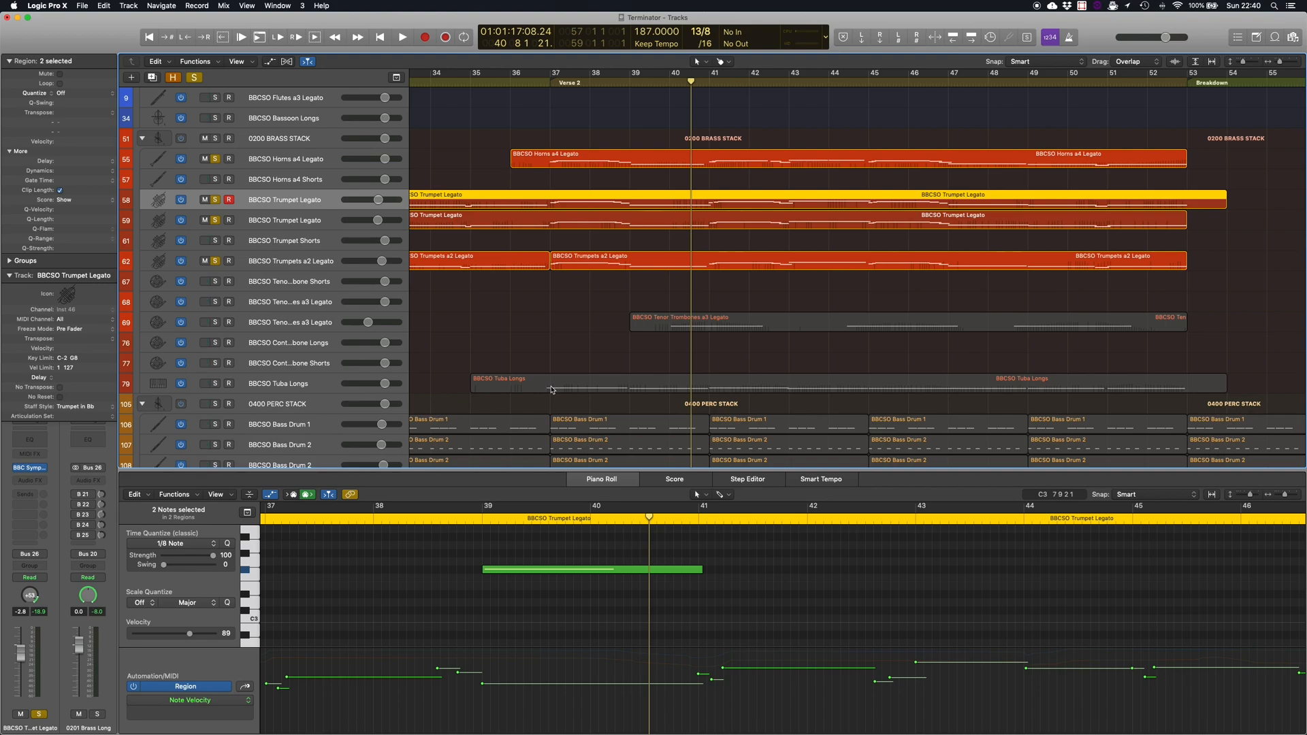
Add the Tuba Longs track to the solos and play the brass from bar 37 at the start of Verse 2.
click(550, 82)
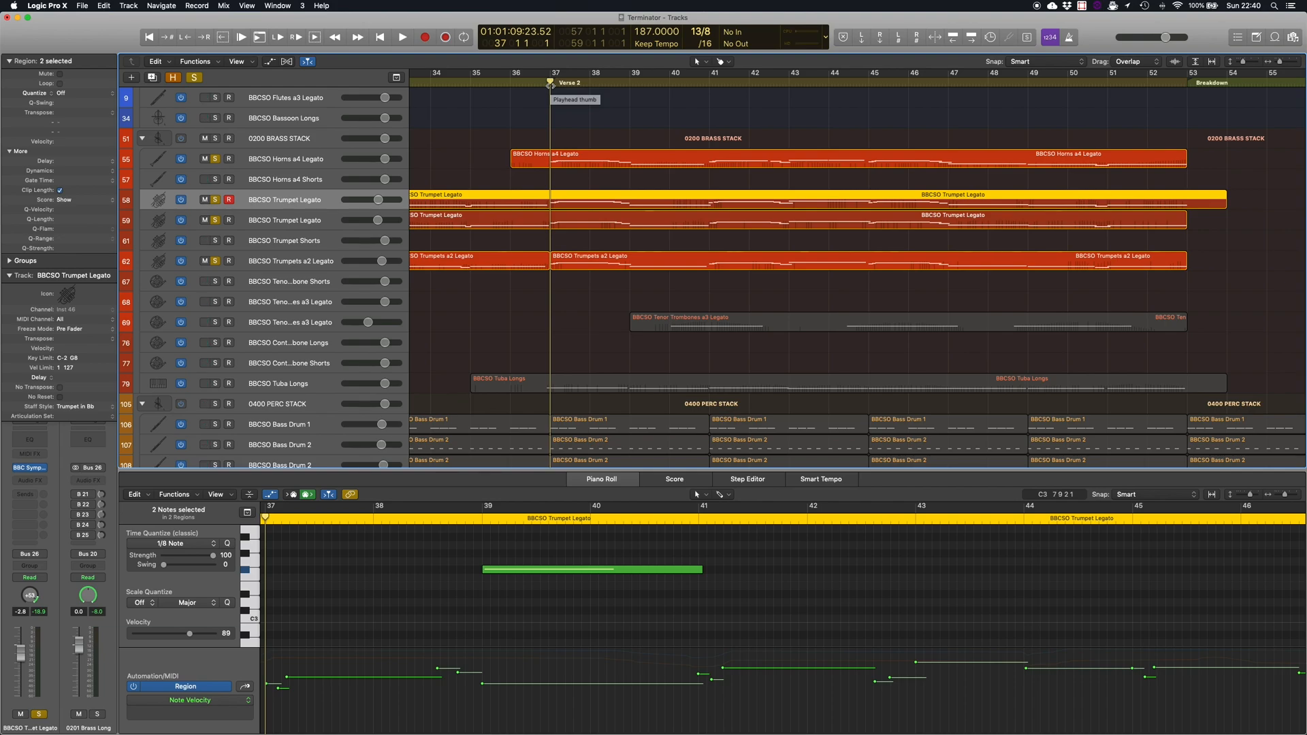
scroll(273, 272, down, 1)
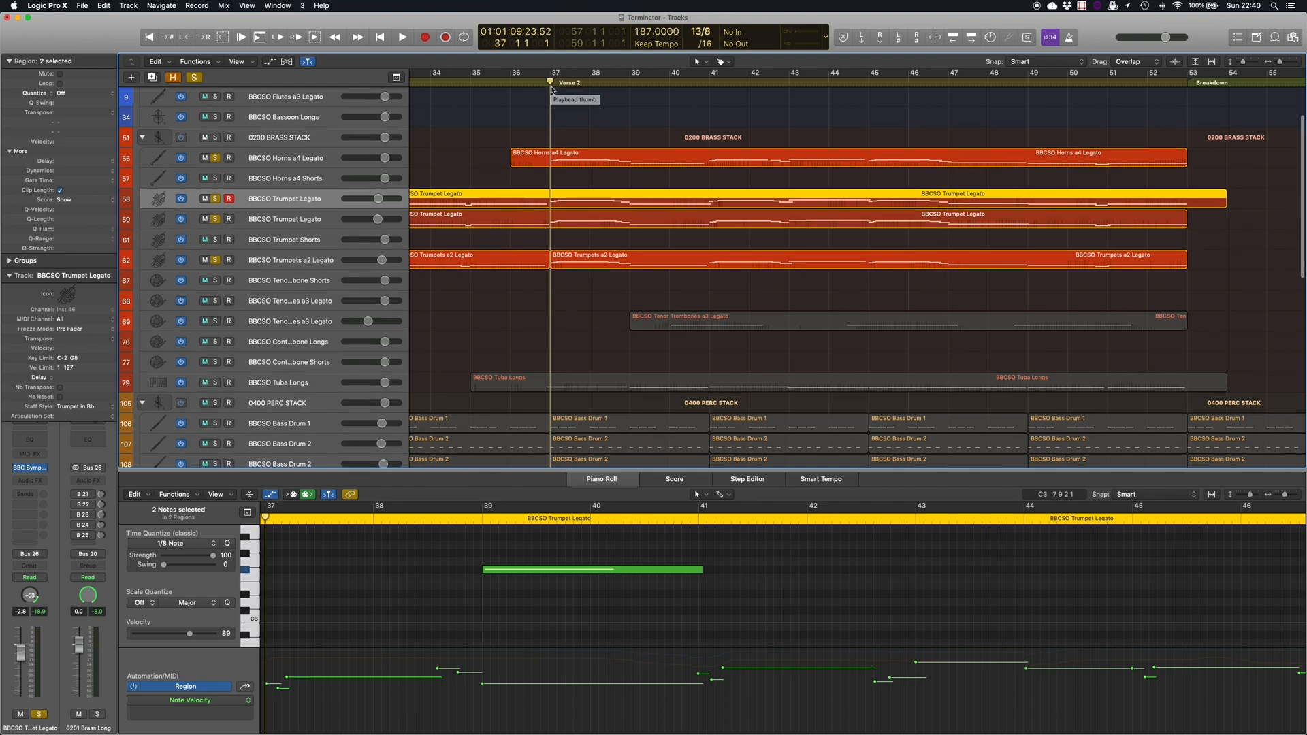
click(214, 383)
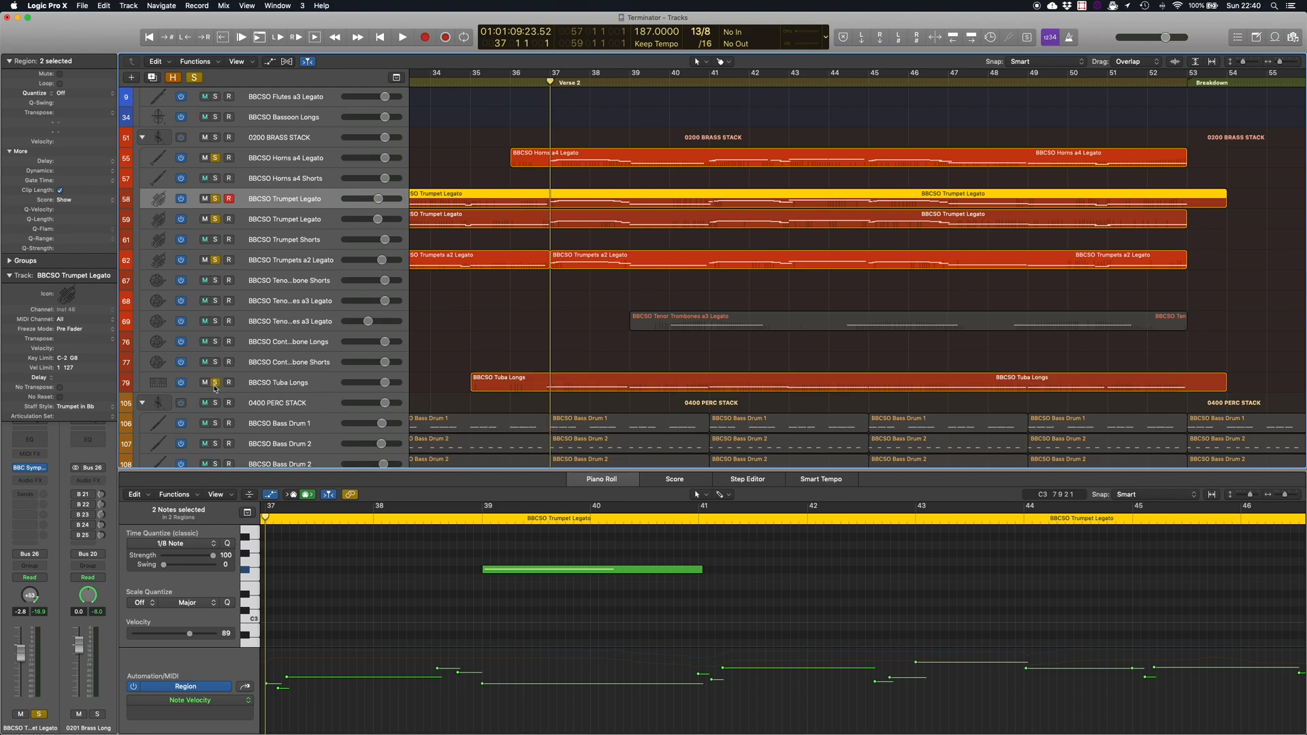
key(space)
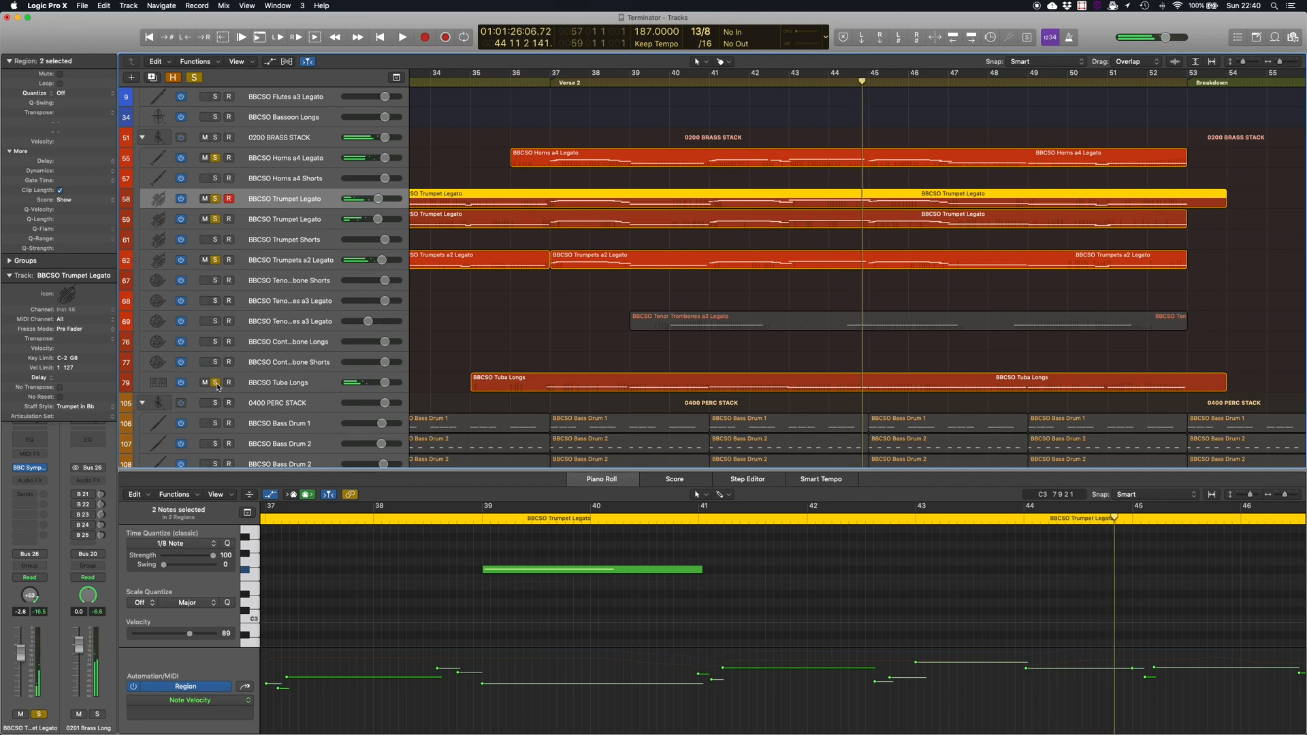
Solo the Tenor Trombones a3 Legato track with regions in Verse 2 and play the brass again from bar 37, then stop.
click(215, 322)
click(551, 82)
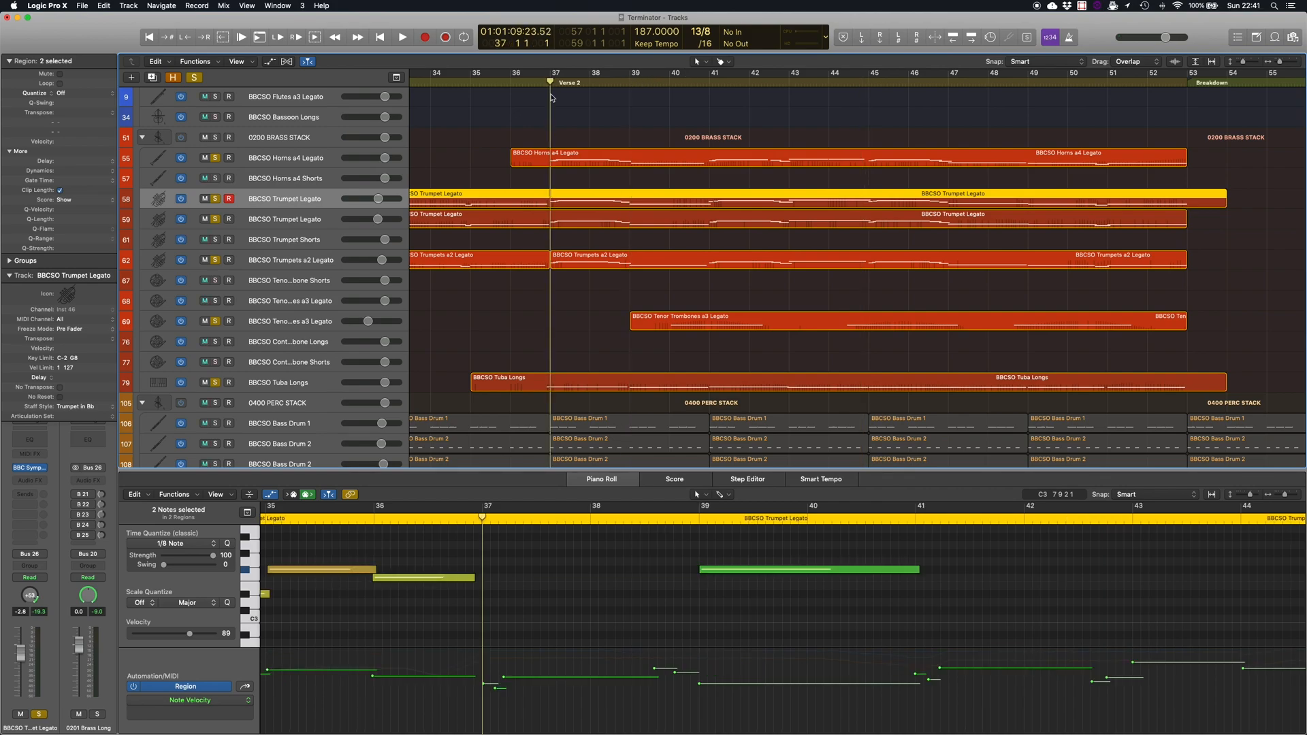
key(space)
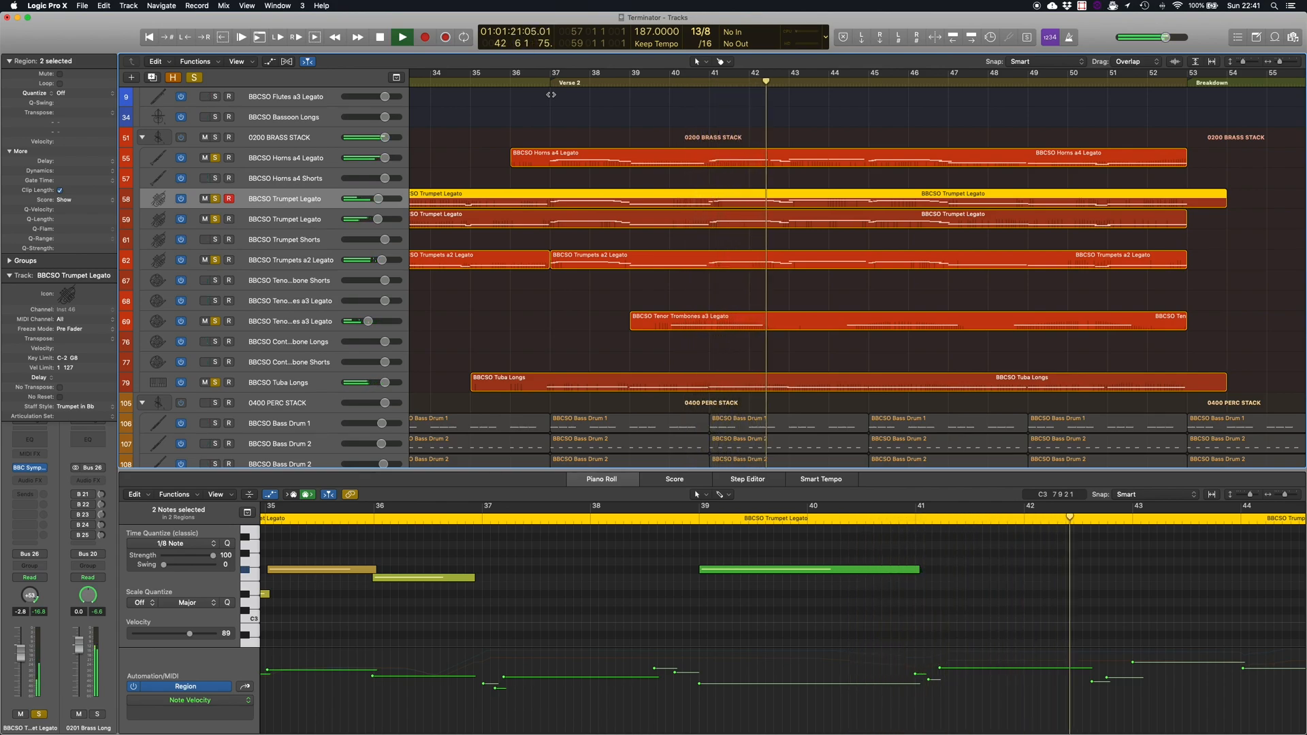
key(space)
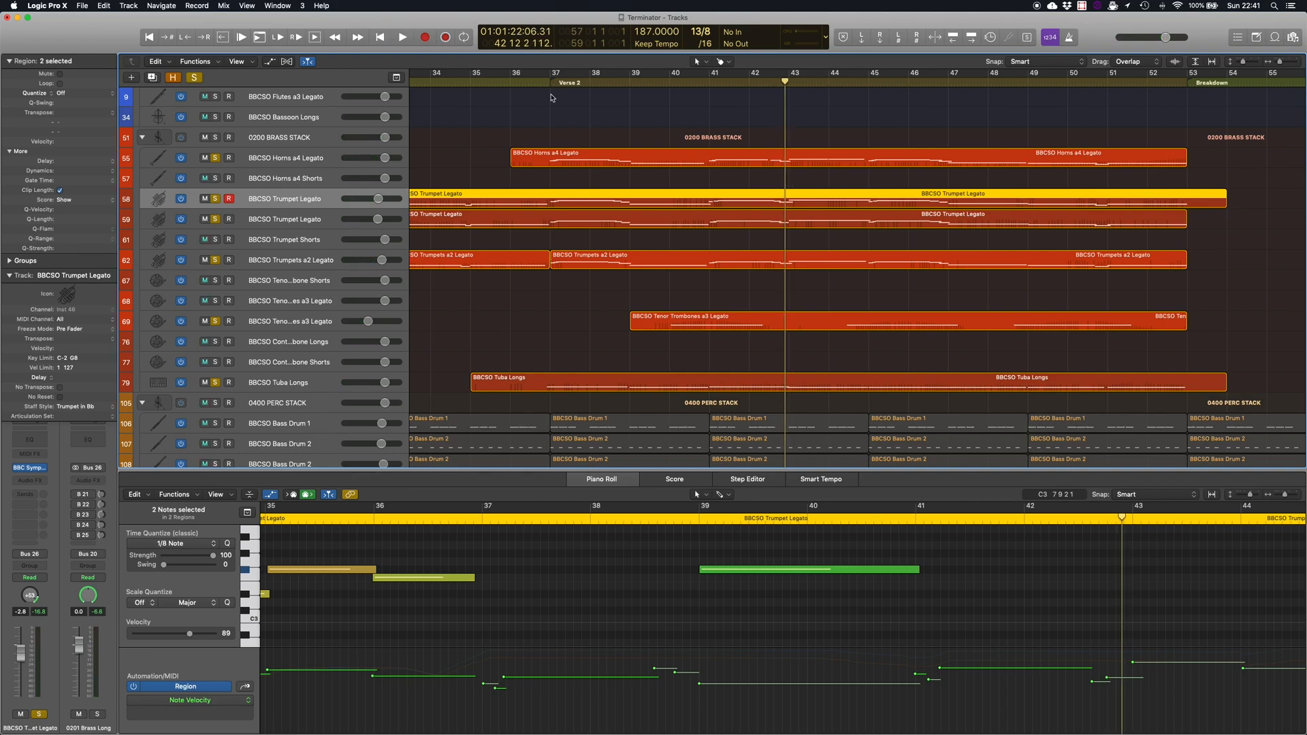
Look over the string and percussion regions around the Breakdown and select the first Anvil track in the percussion stack.
scroll(613, 149, down, 5)
scroll(694, 201, down, 1)
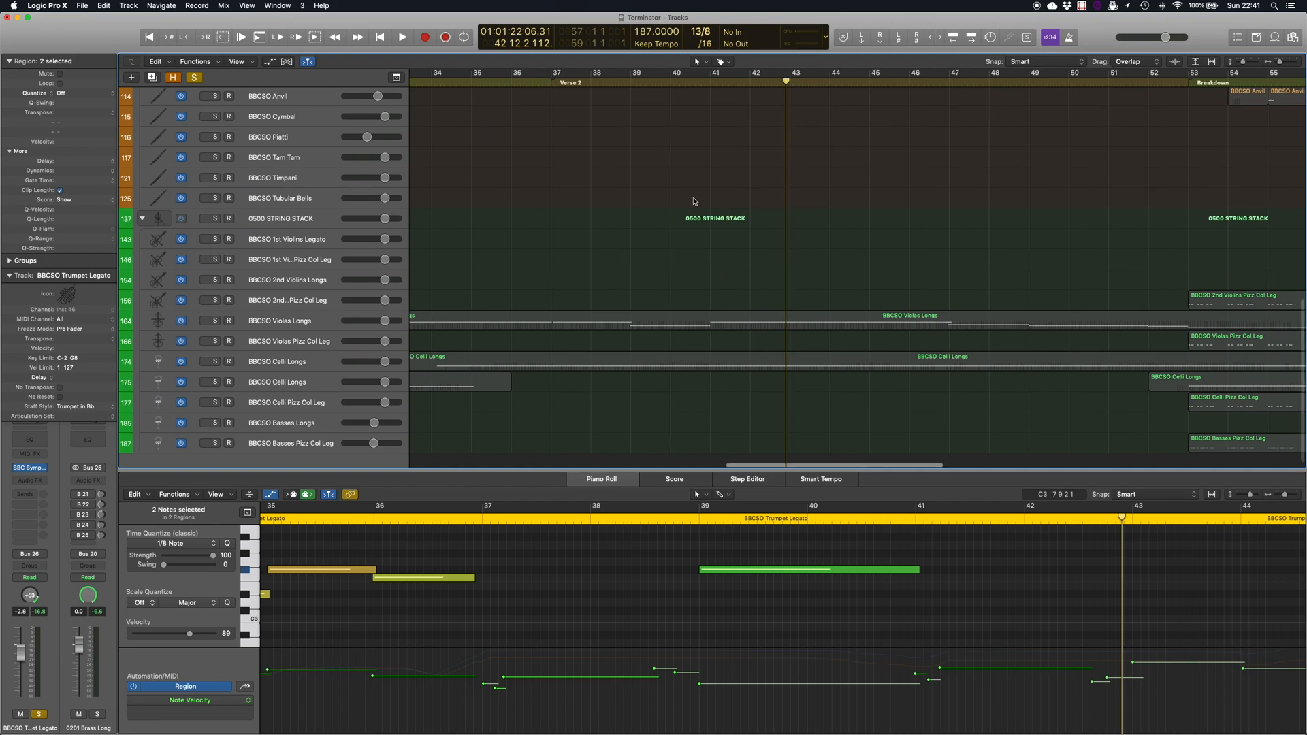
scroll(684, 331, right, 5)
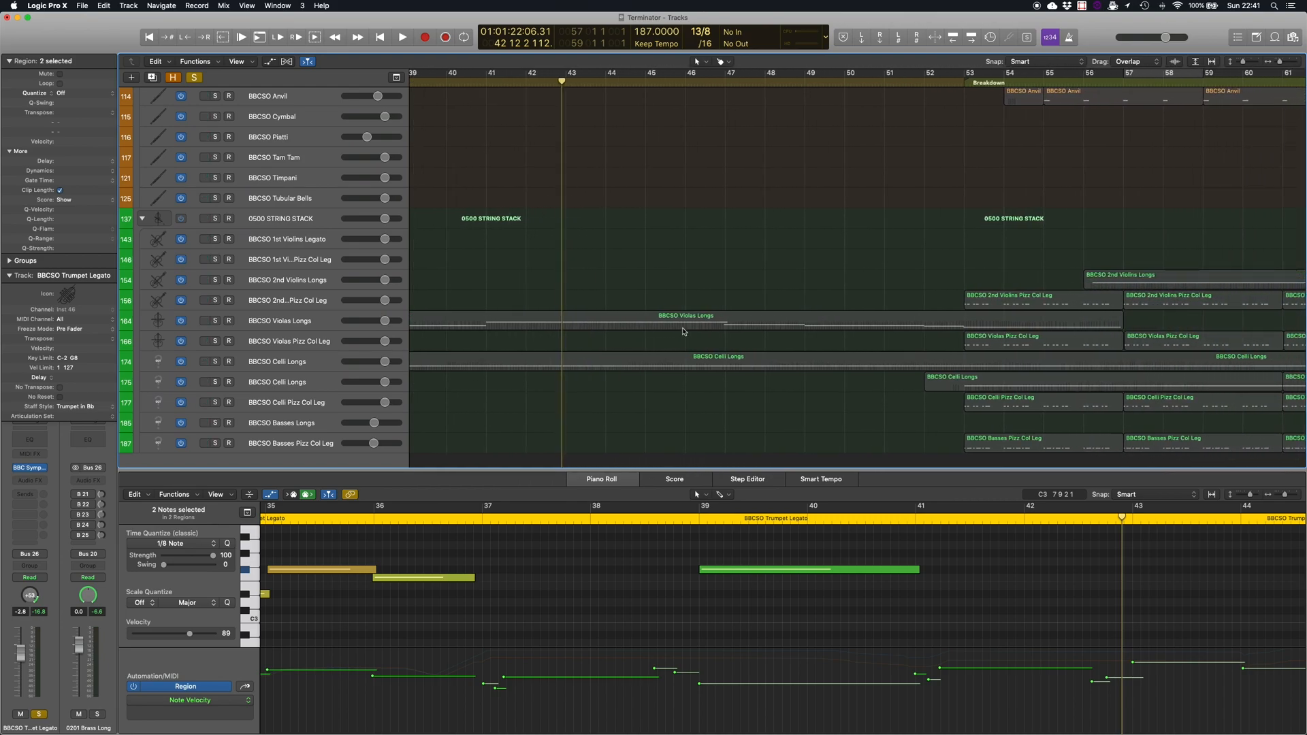
scroll(683, 331, up, 3)
scroll(680, 331, right, 6)
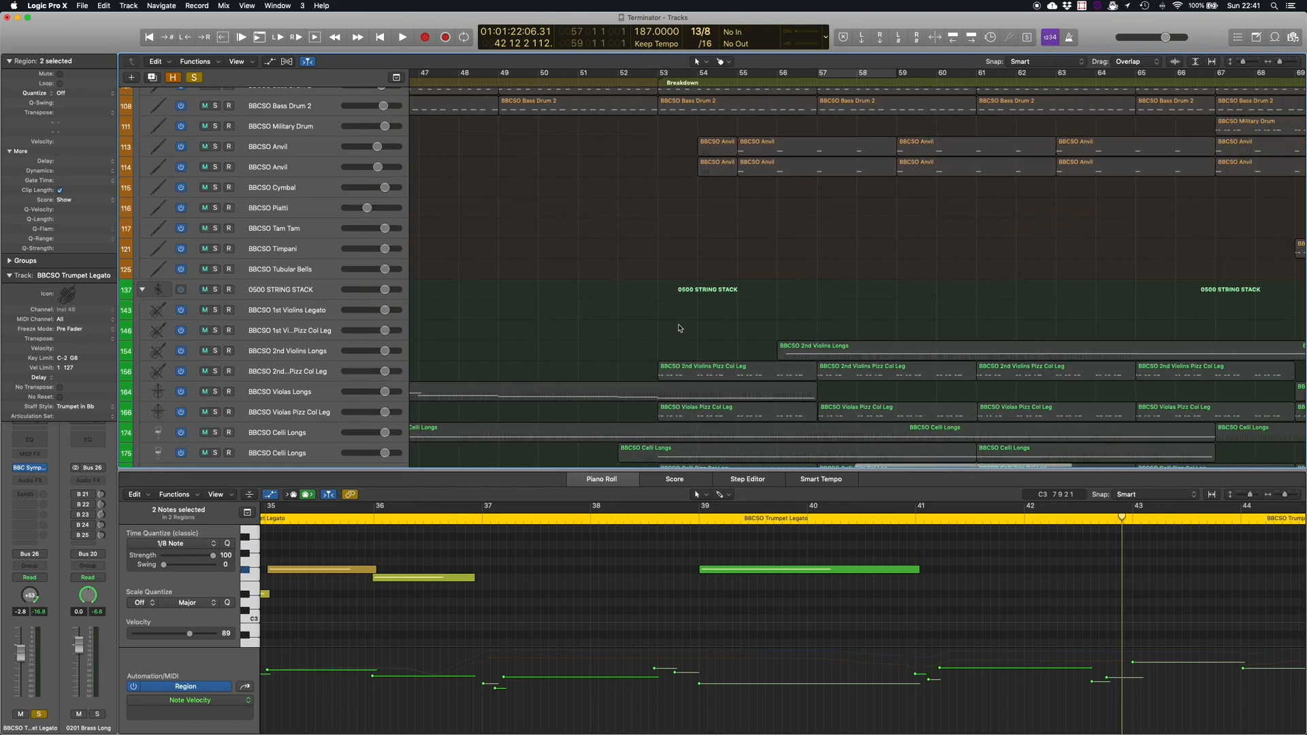
scroll(676, 327, up, 4)
scroll(676, 326, up, 2)
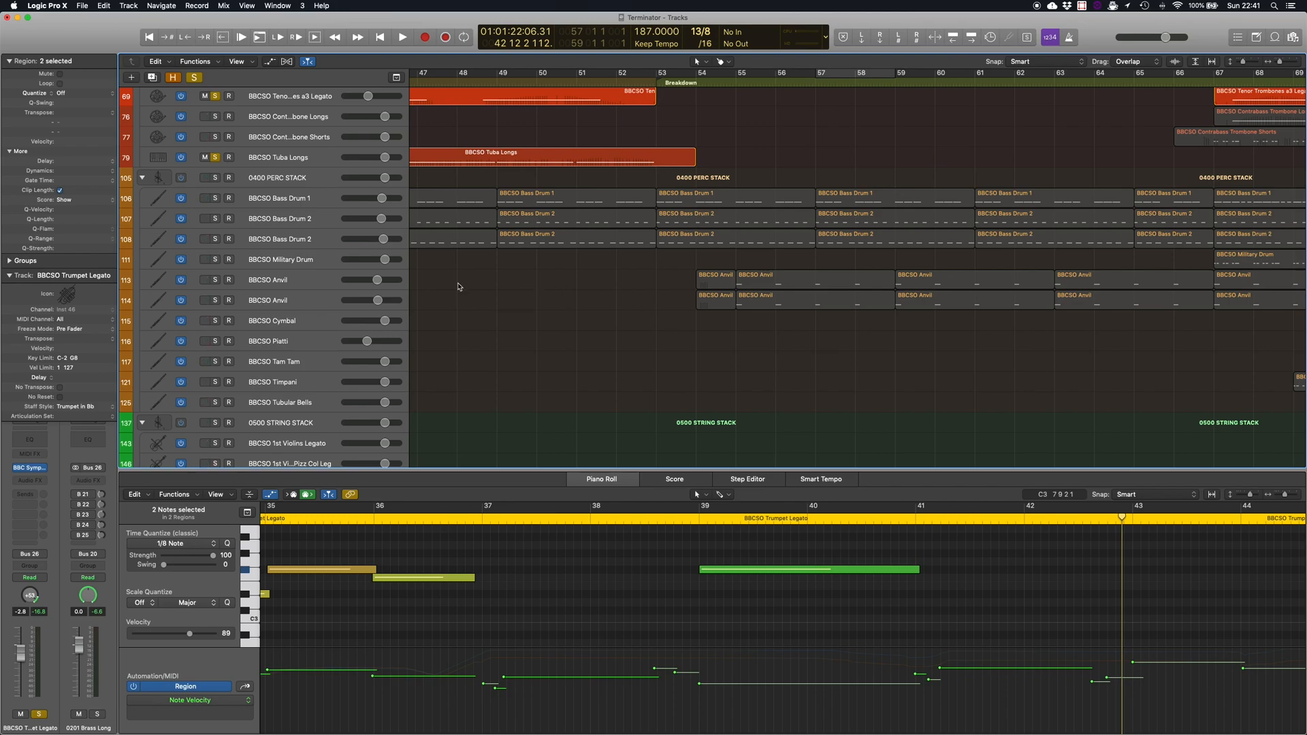
click(282, 285)
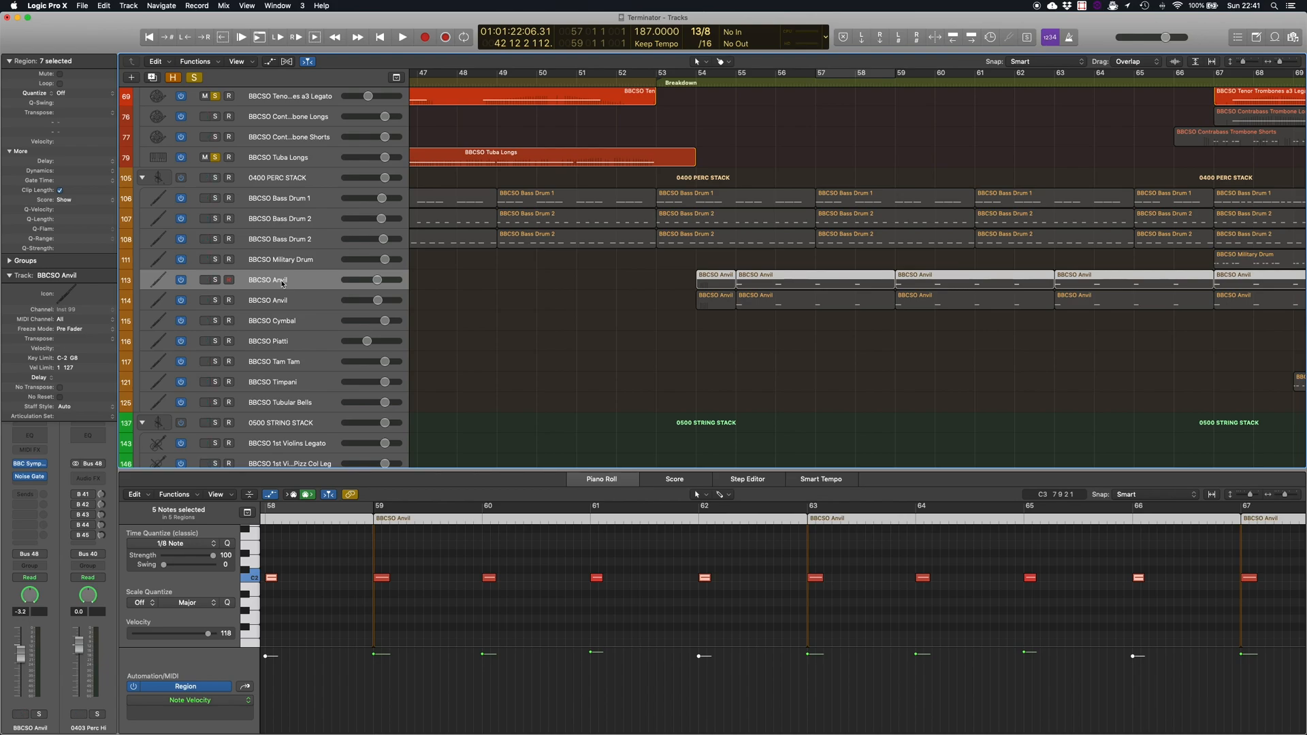
Inspect the tuning in the BBC Symphony Orchestra instruments of both Anvil tracks, closing each instrument window after viewing.
click(30, 465)
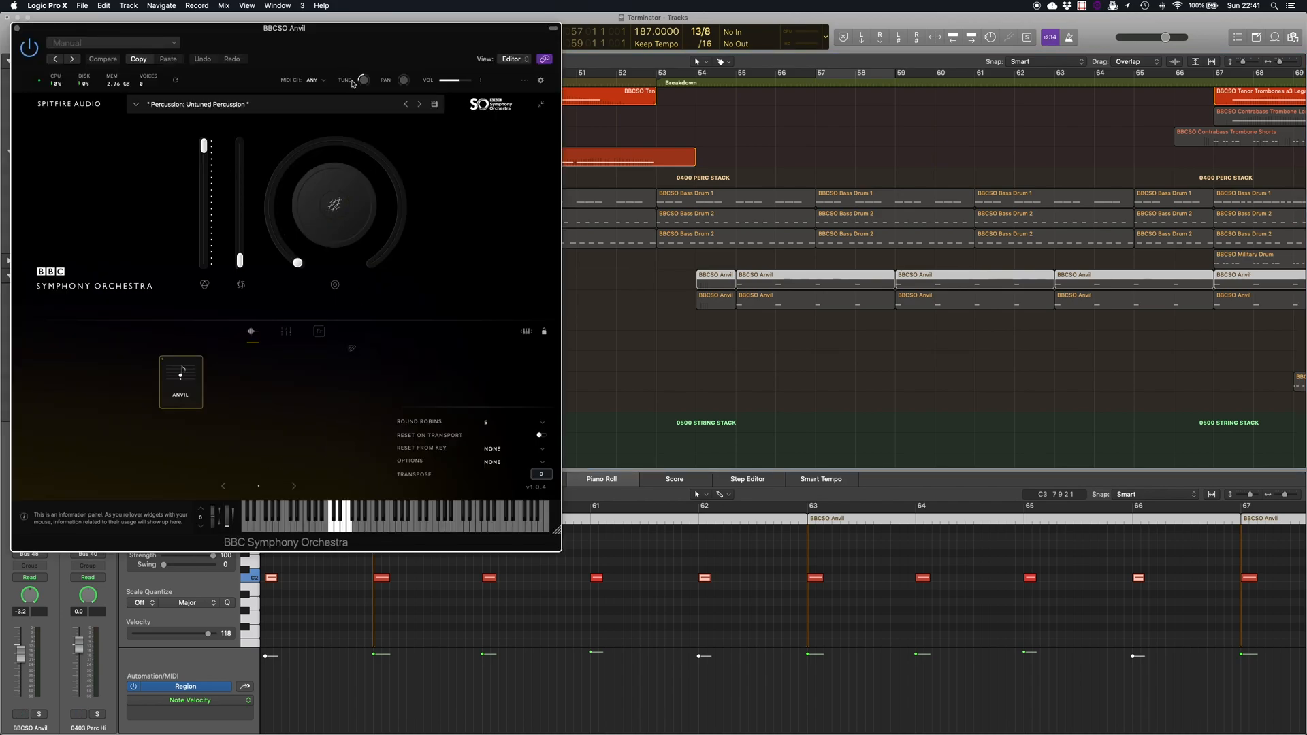
mouse_move(360, 85)
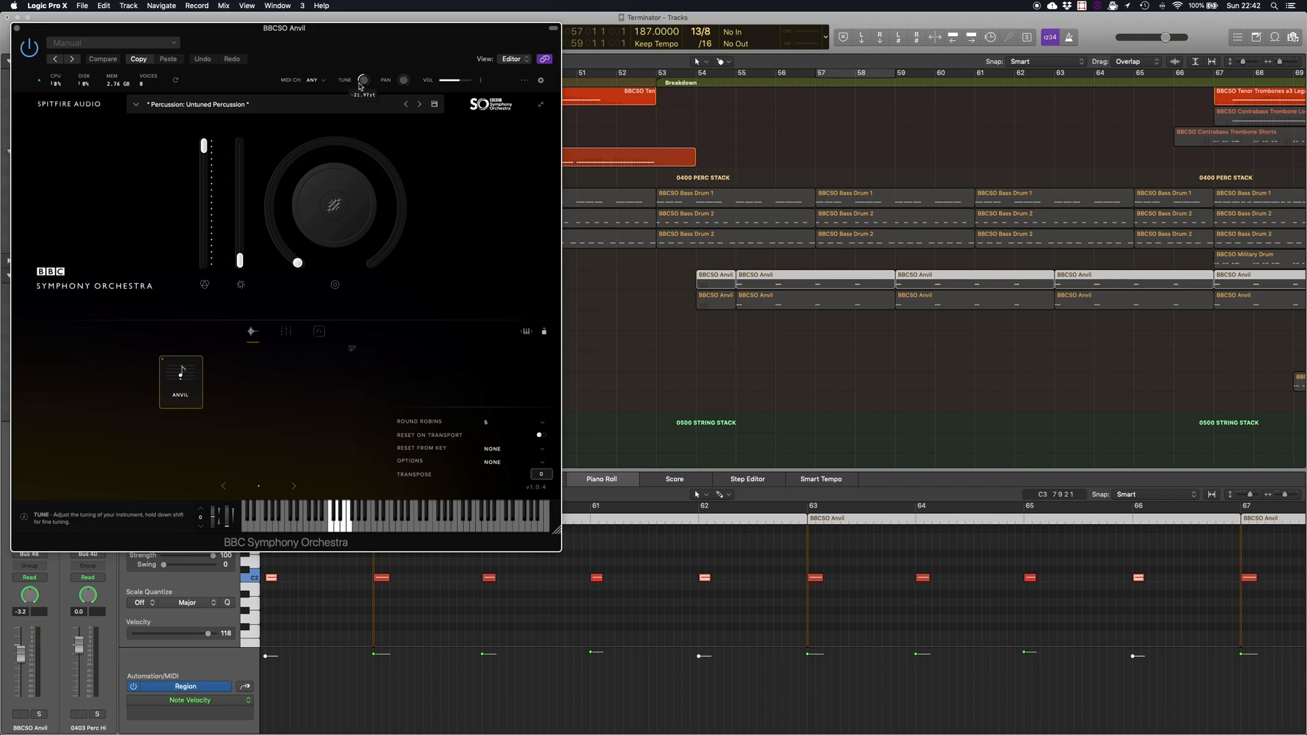
click(17, 29)
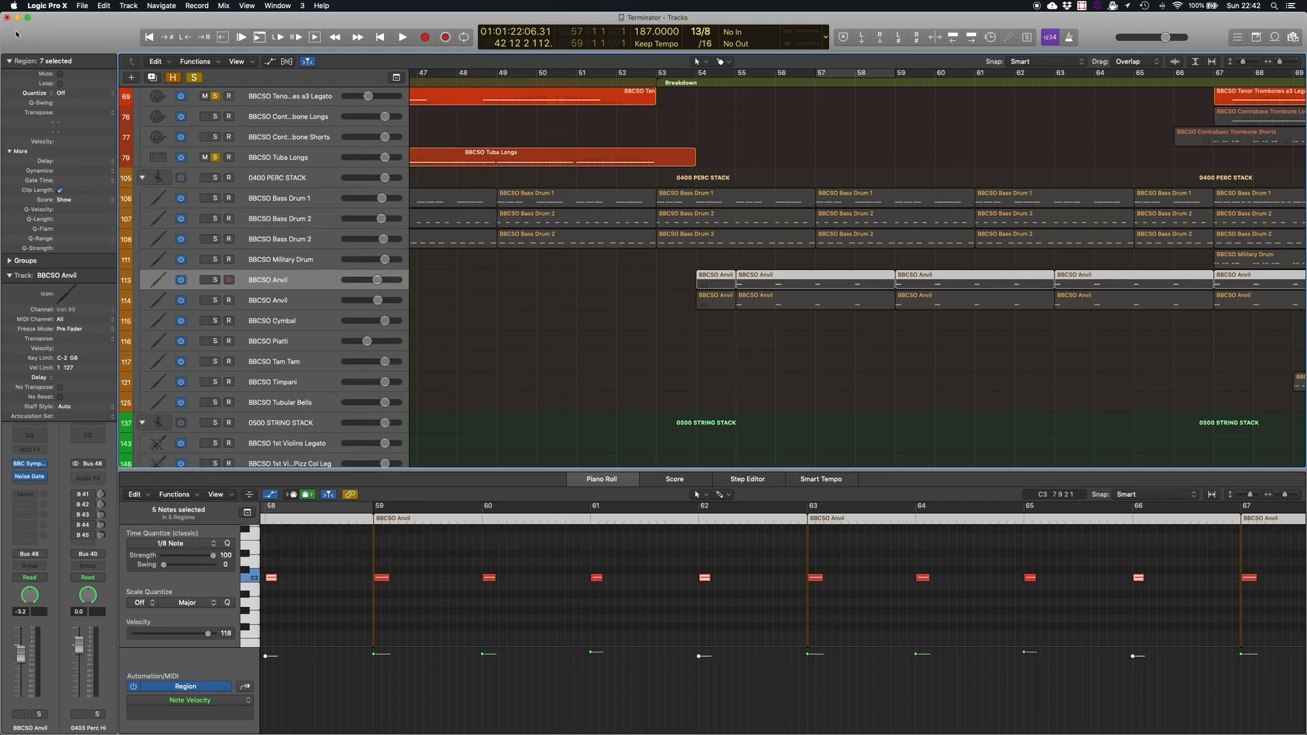
click(285, 306)
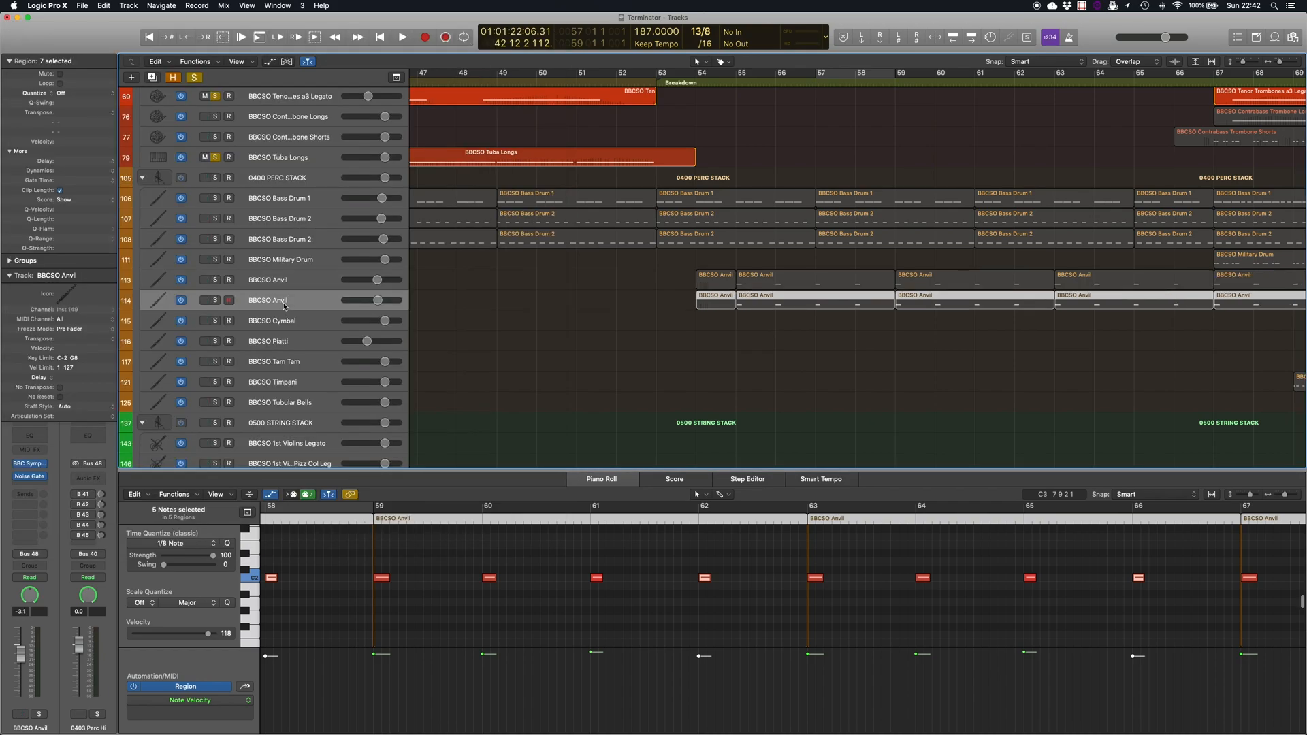
click(31, 466)
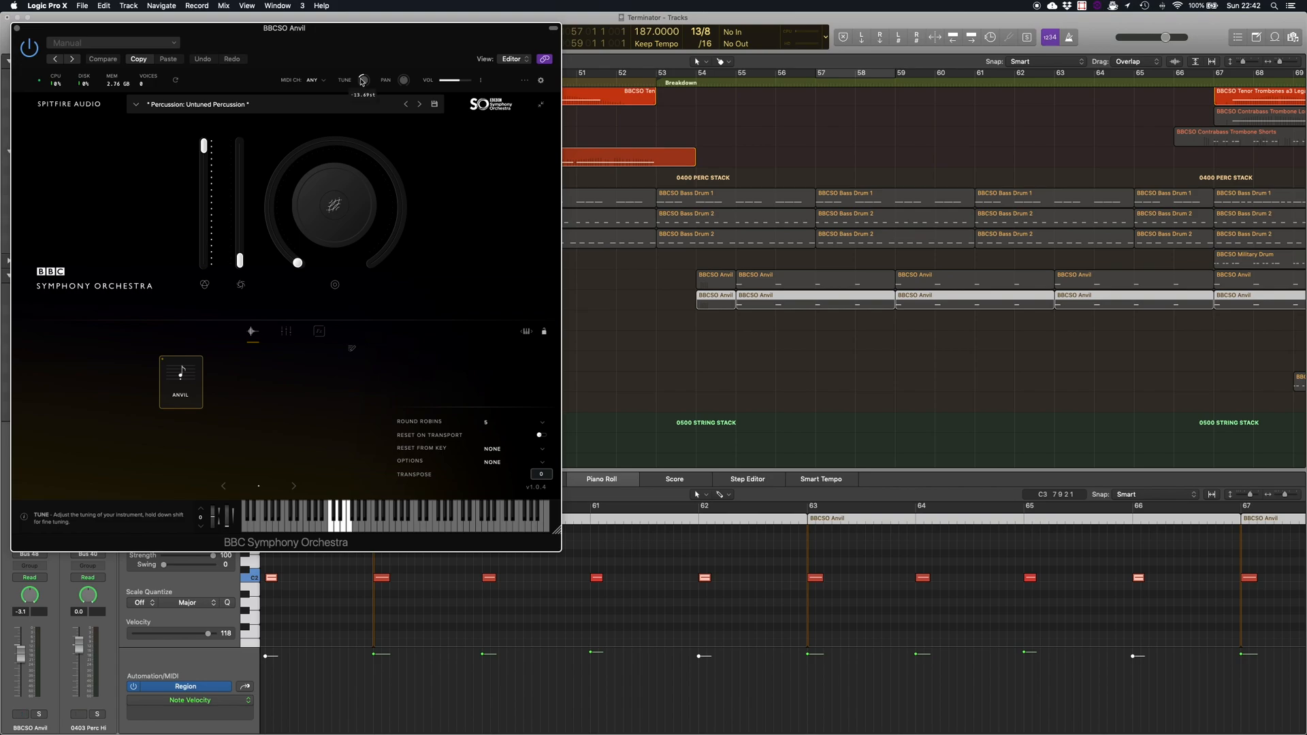
click(17, 28)
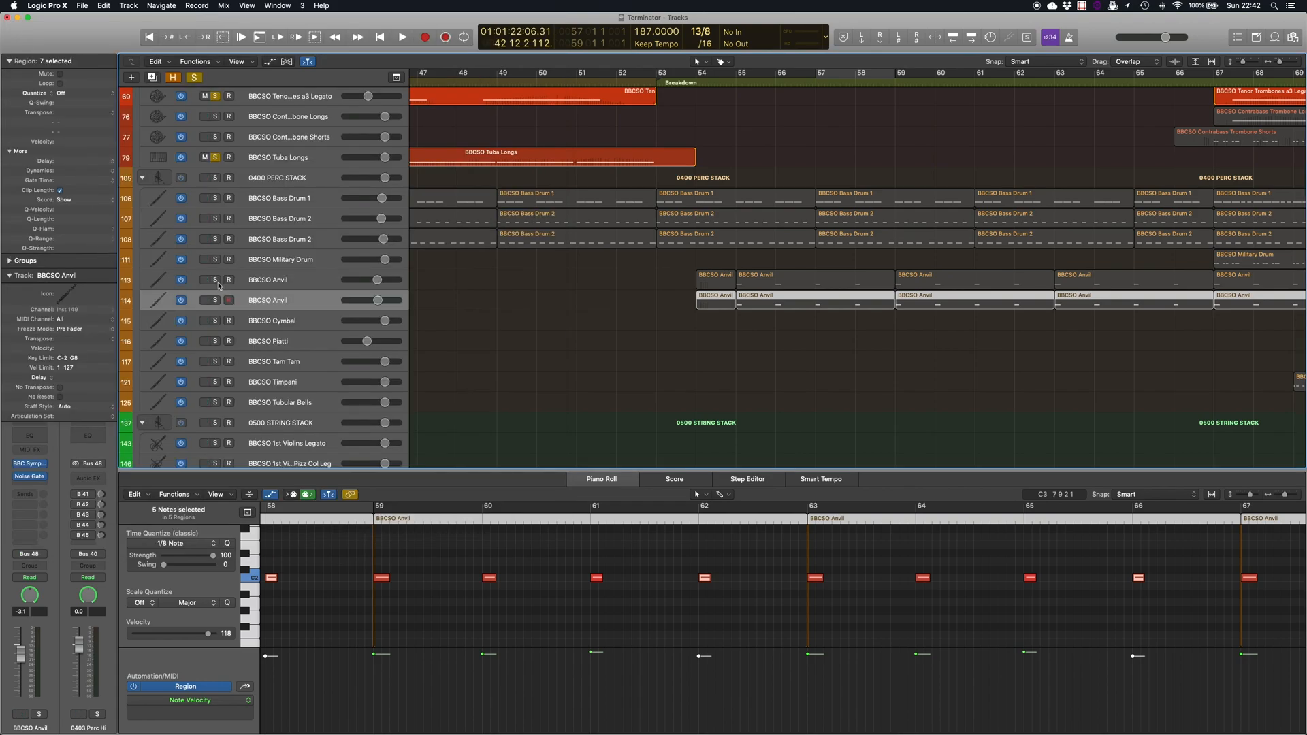
Clear the brass solos, solo both Anvil tracks and play them from the start of the Breakdown, then stop.
click(197, 78)
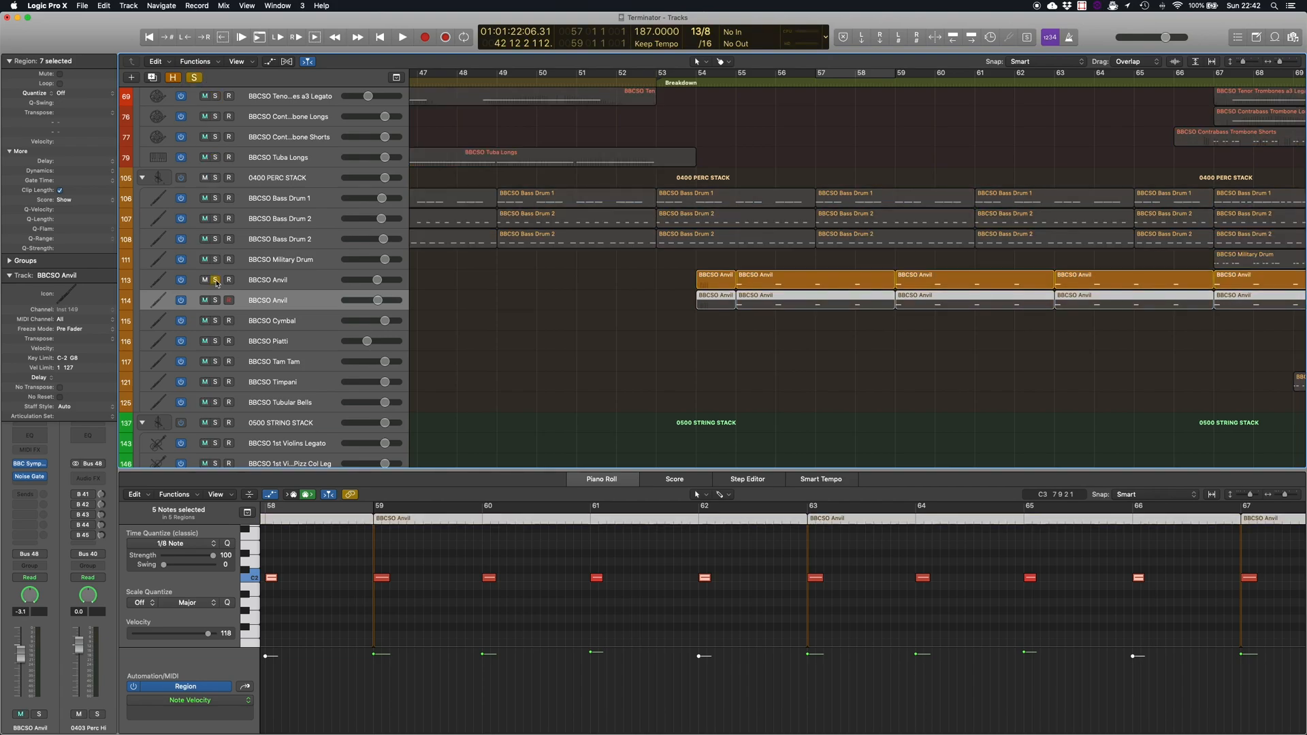
double_click(710, 83)
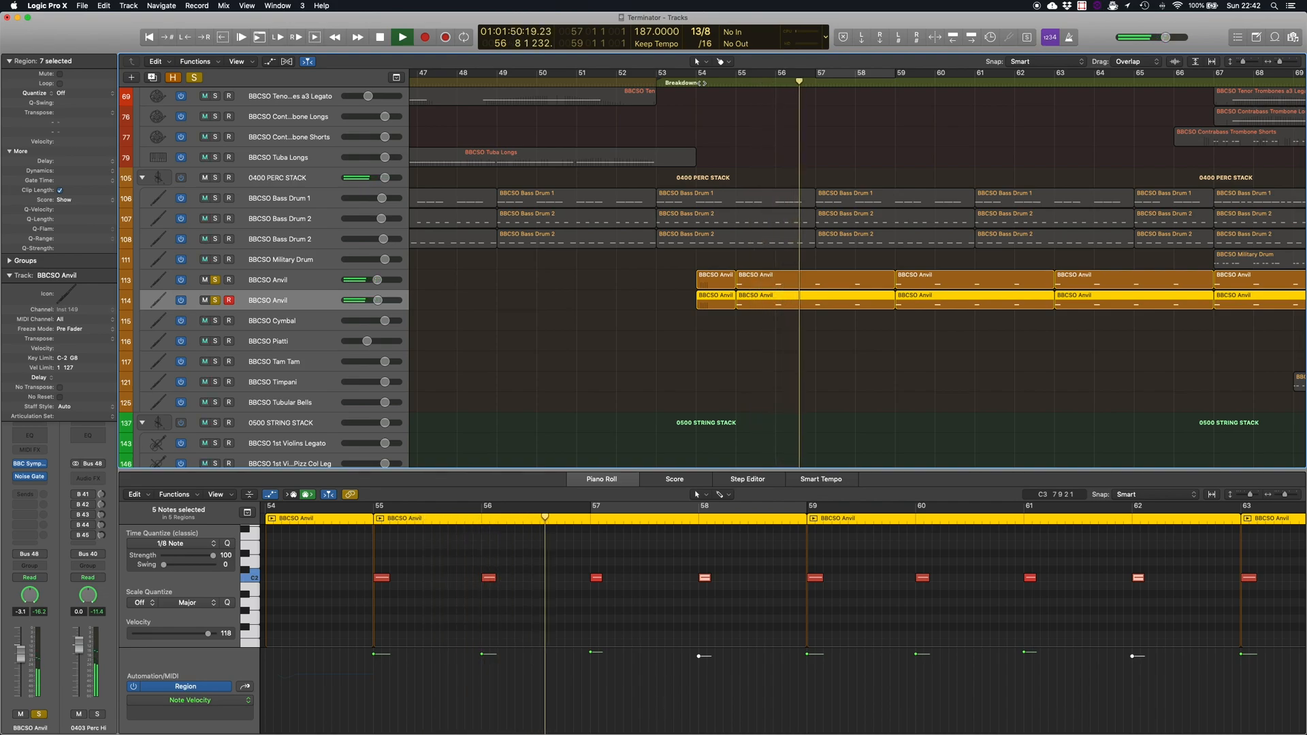
key(space)
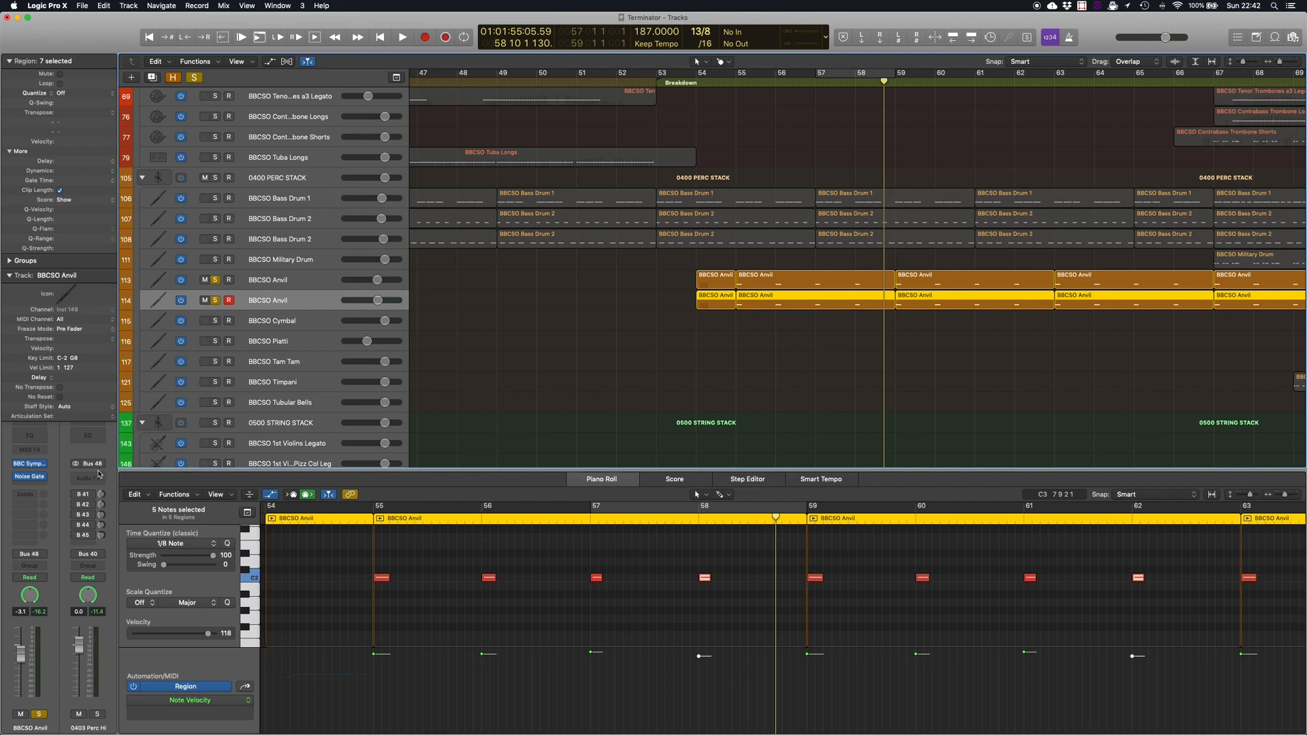
View the second Anvil track's Noise Gate settings while playing the soloed anvils from bar 55, then stop and close the plug-in.
click(34, 477)
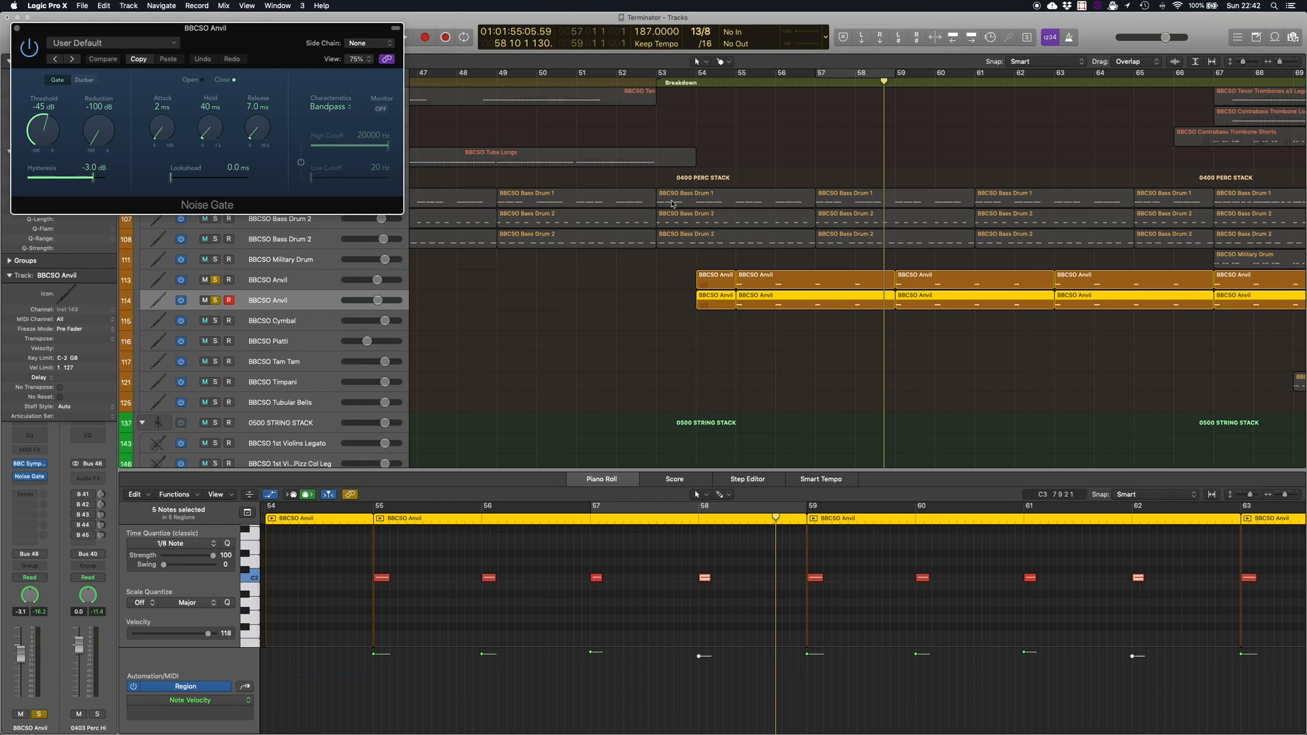
click(735, 85)
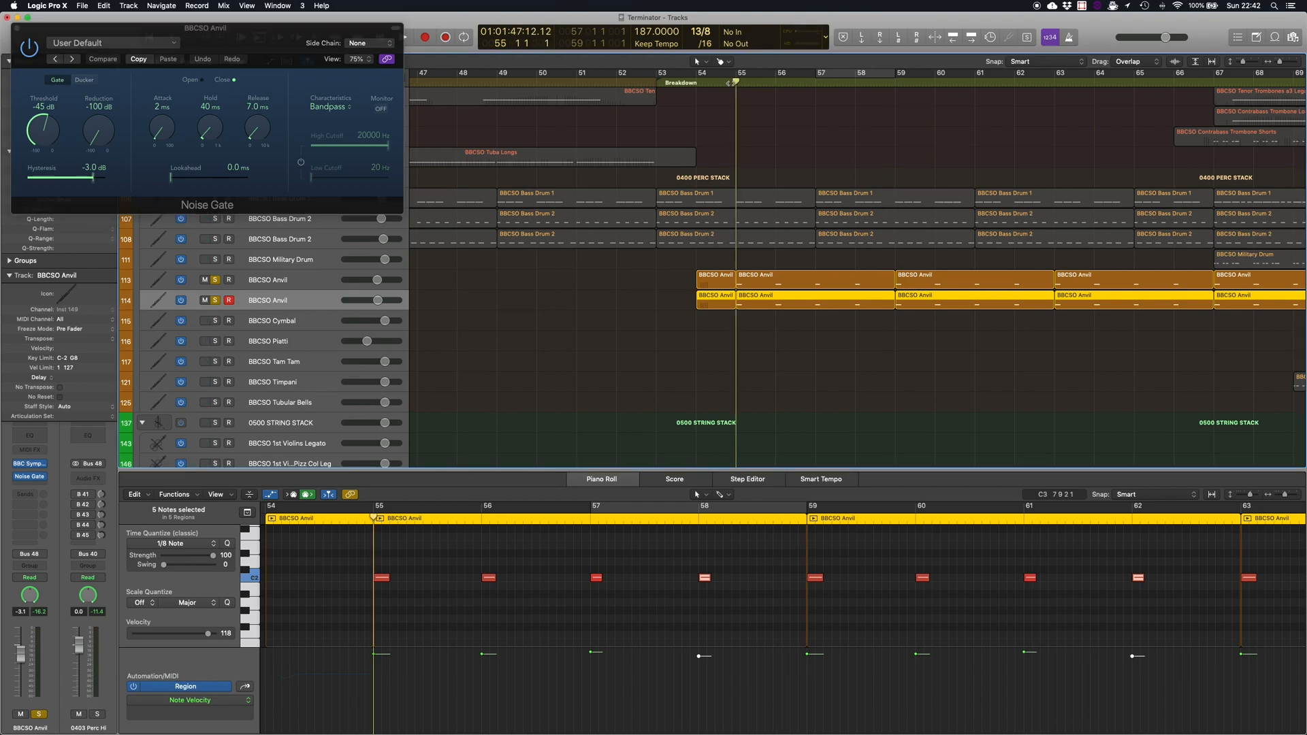
key(space)
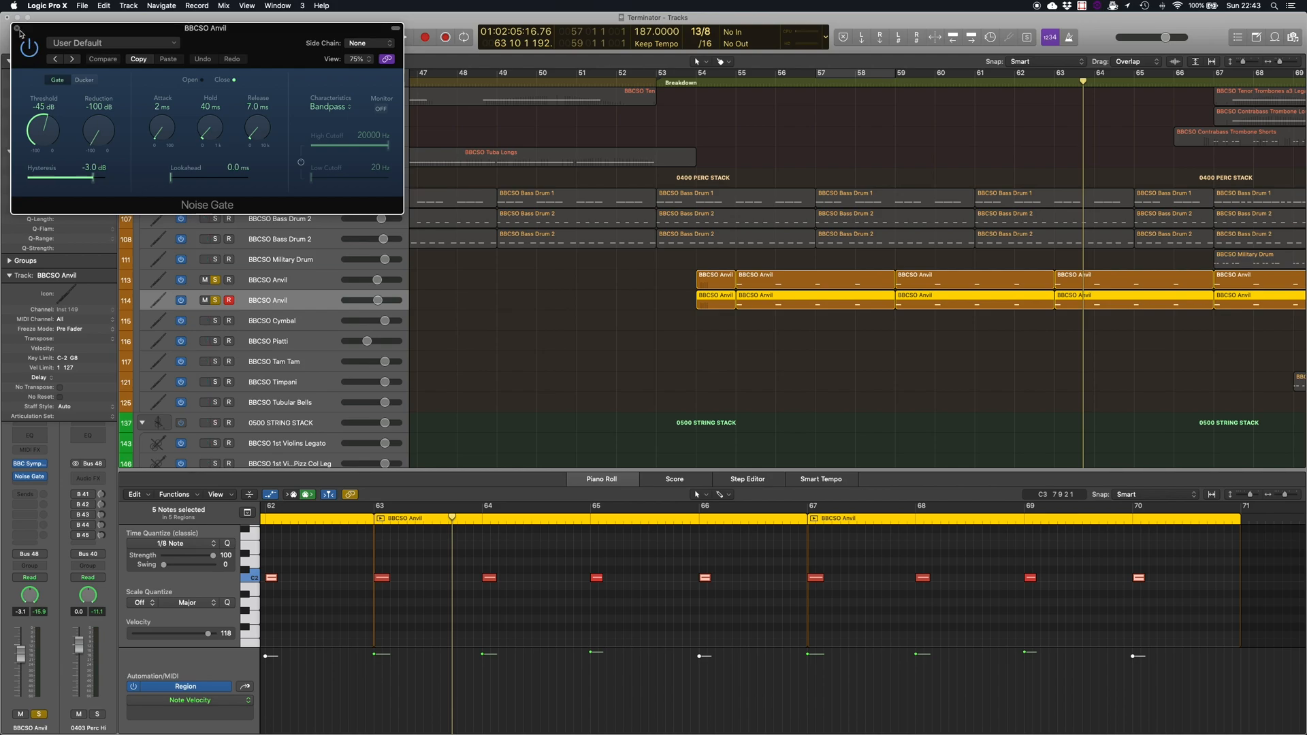
click(17, 29)
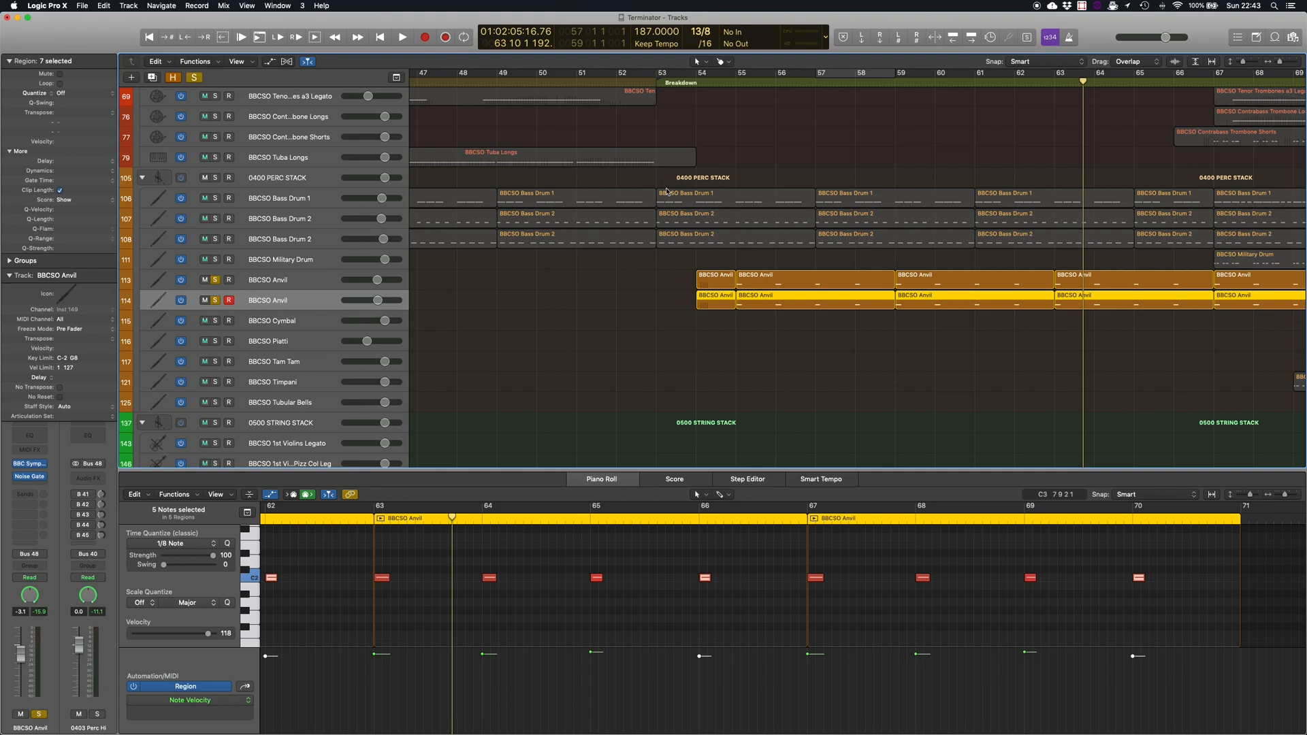
Replace the anvil solos with the 2nd Violins, Violas, Celli and Basses Pizz Col Leg tracks and play from bar 53, then stop.
scroll(679, 286, down, 5)
scroll(683, 313, down, 1)
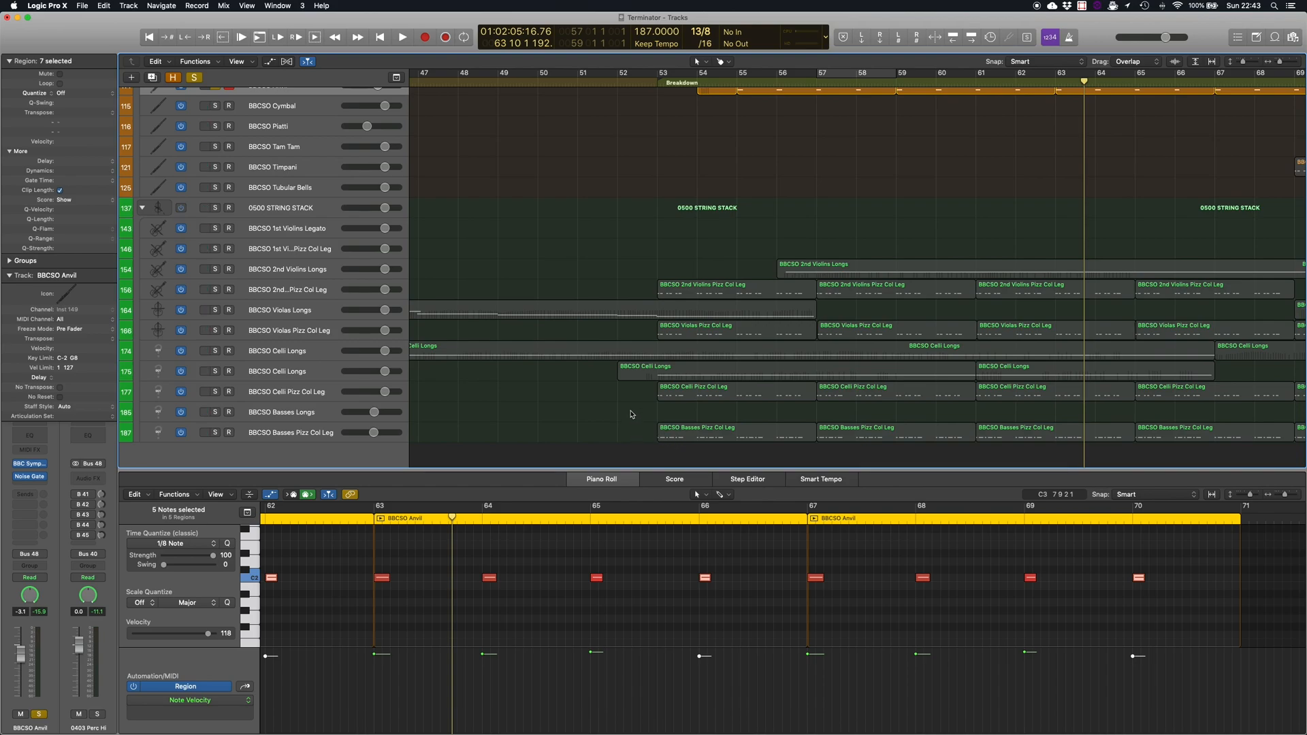
click(657, 81)
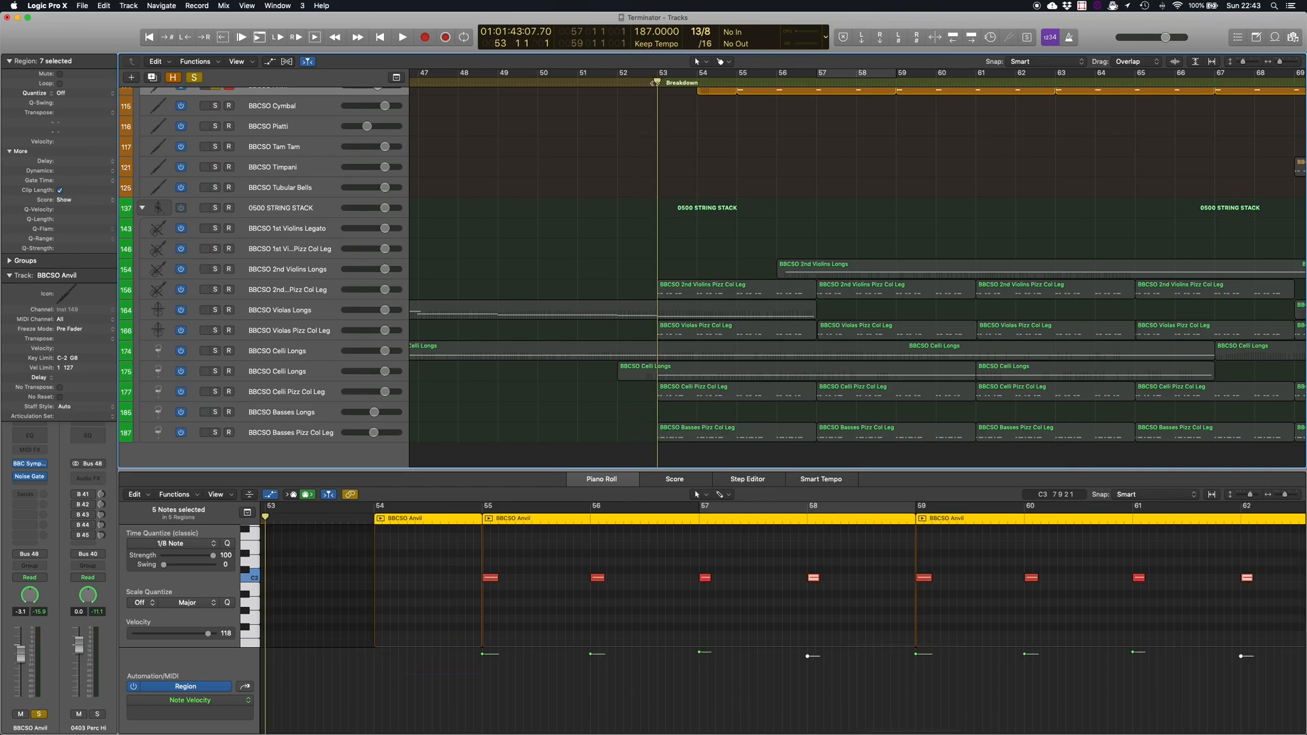
click(215, 290)
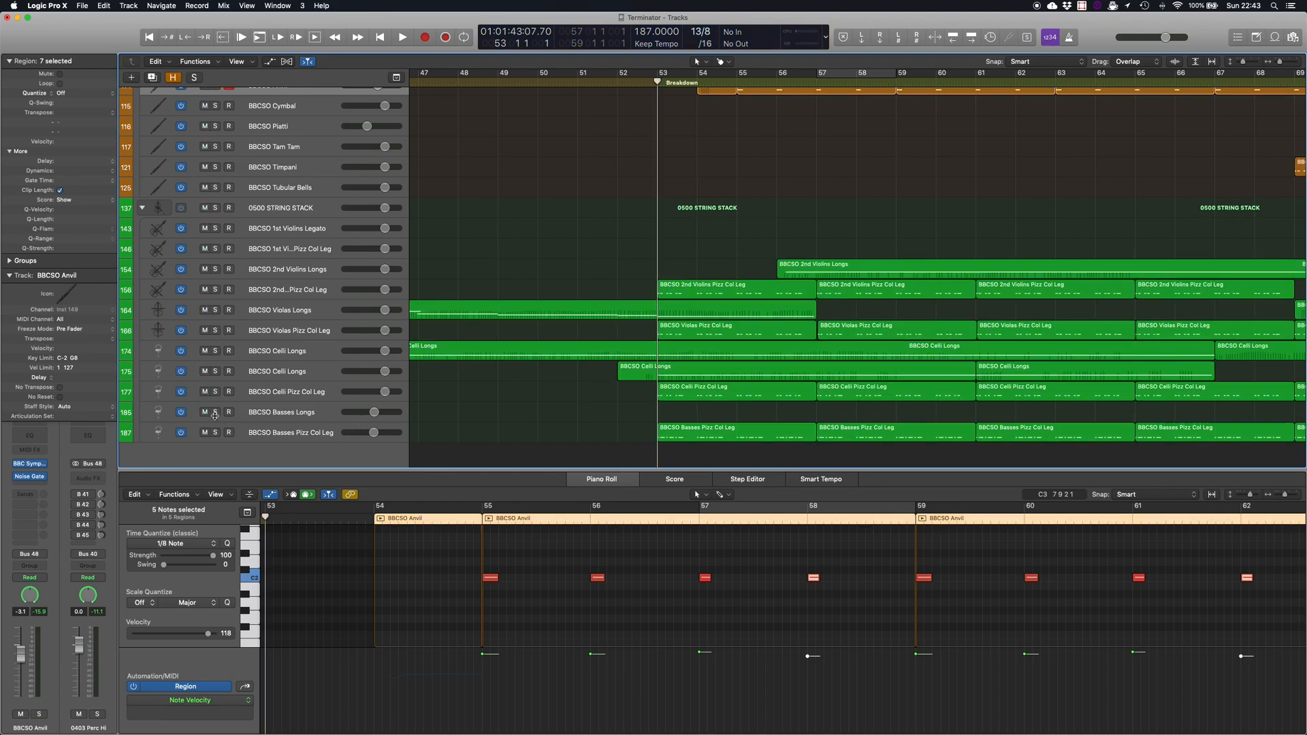
key(space)
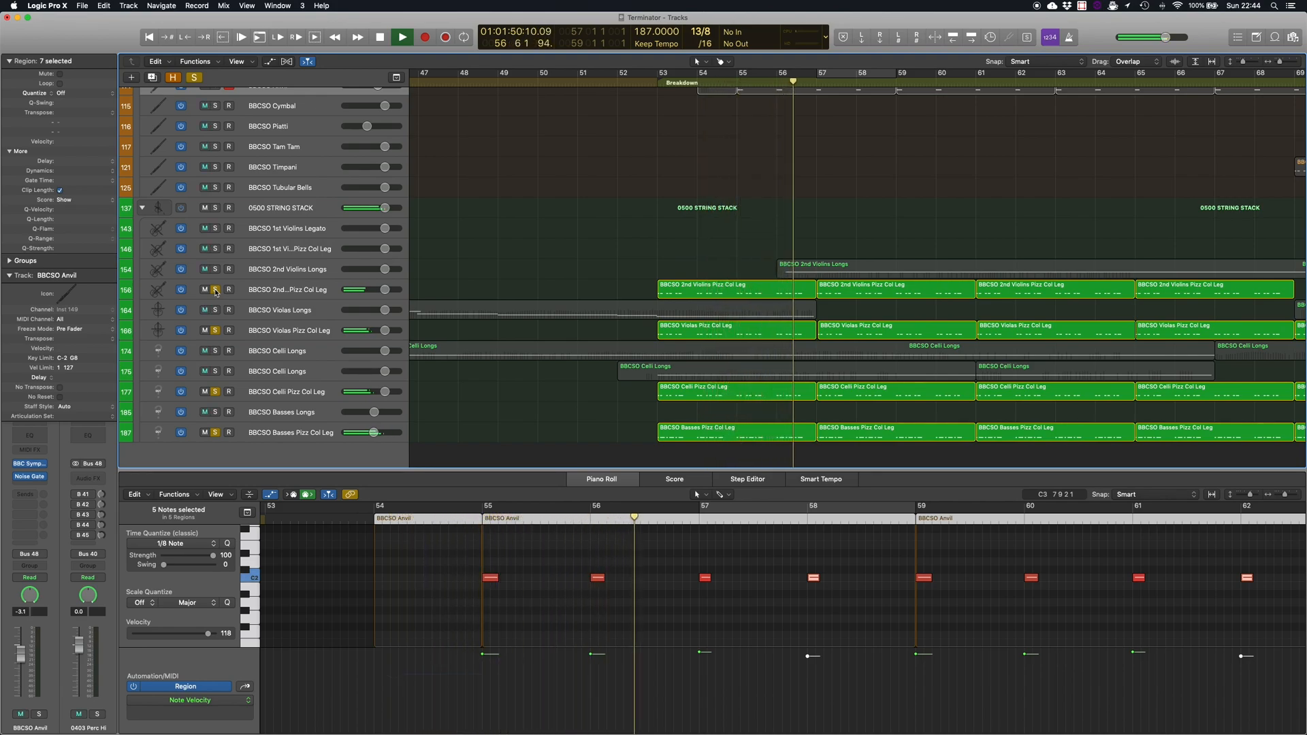
key(space)
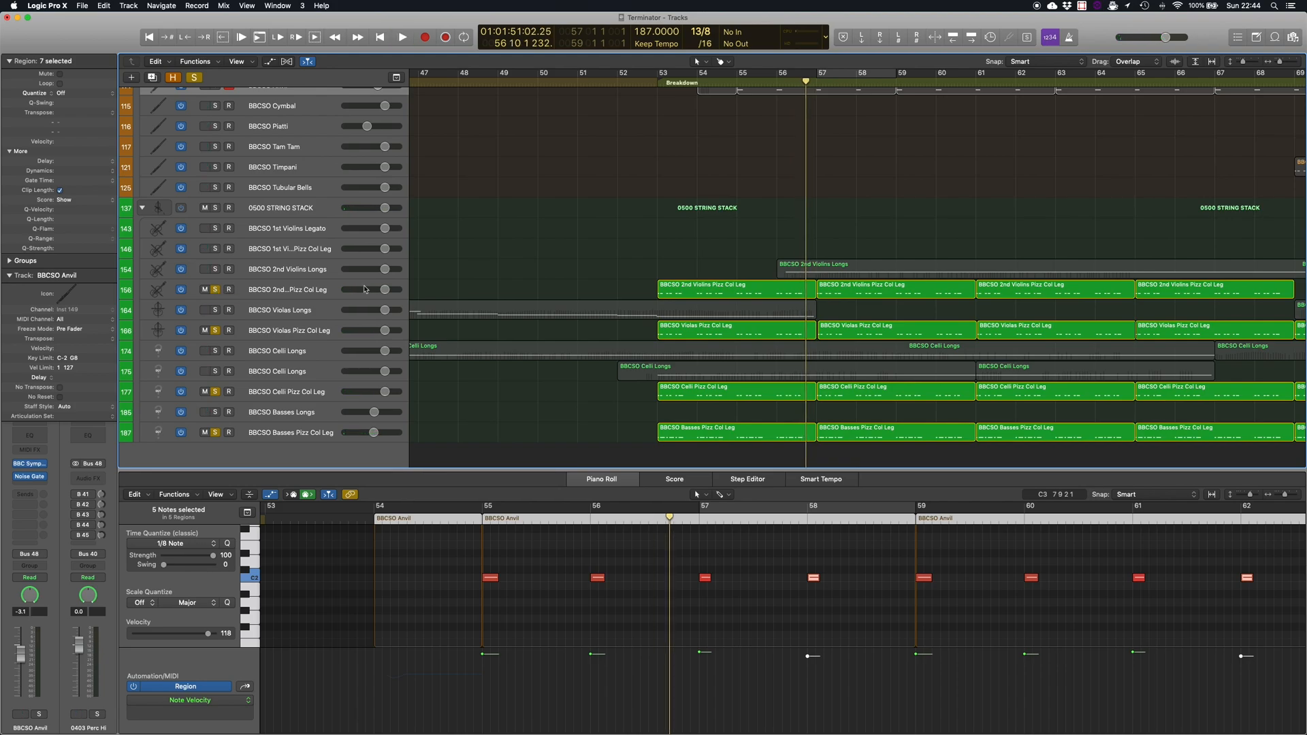
Add the three Bass Drum tracks and both Anvil tracks to the soloed strings and play the Breakdown, then stop.
scroll(490, 243, up, 10)
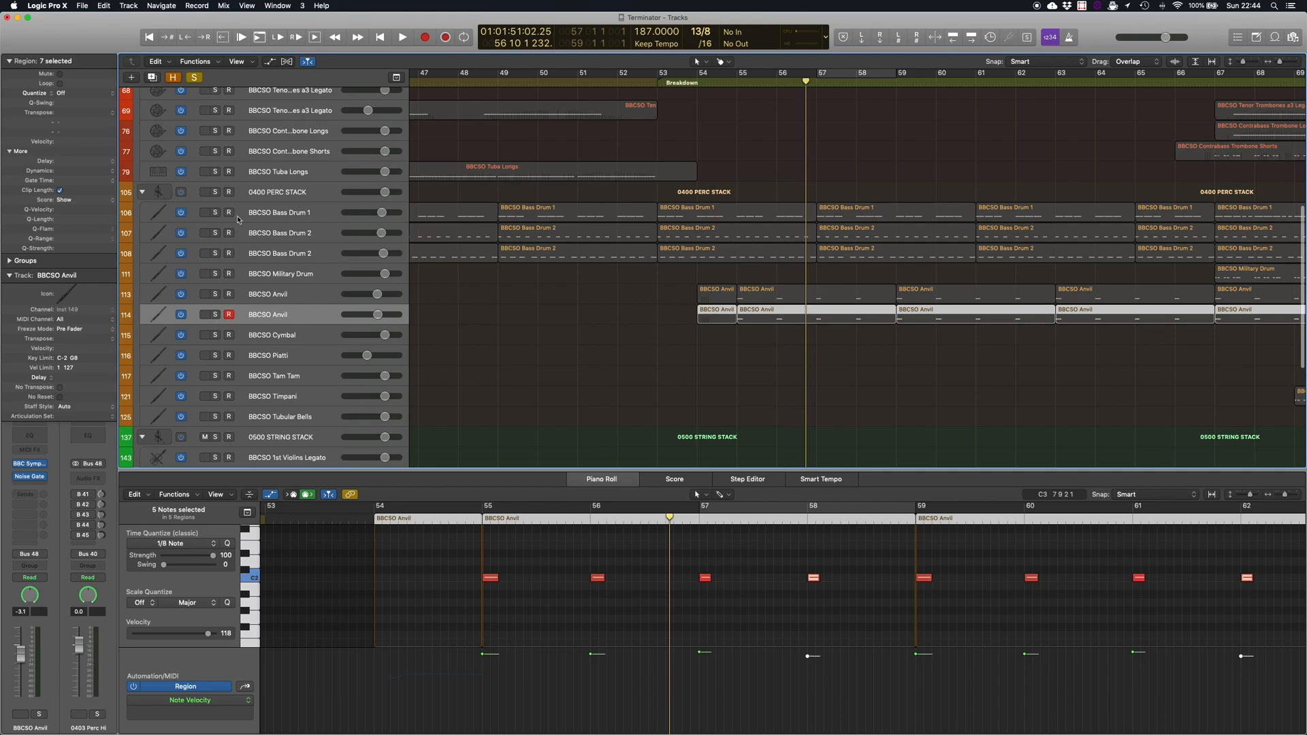
click(215, 213)
click(215, 233)
click(215, 253)
key(space)
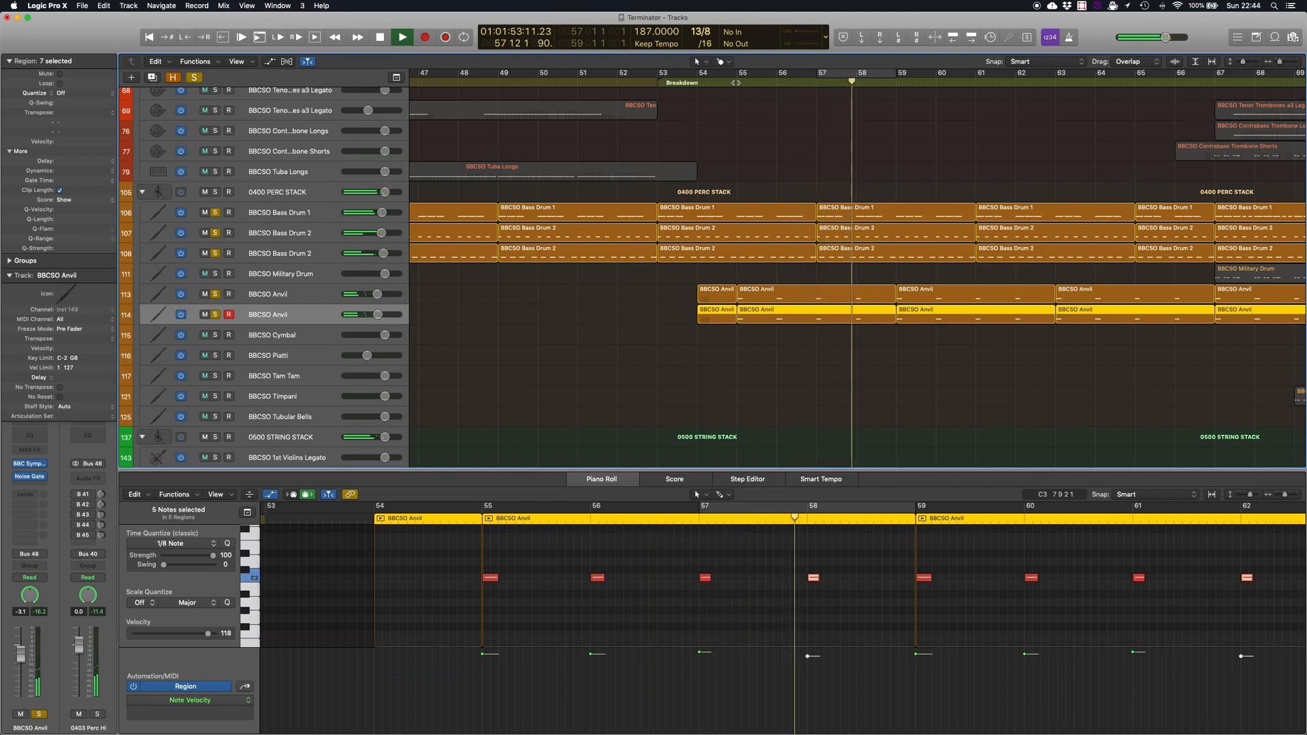
key(space)
Clear the solos and select the Celli Longs region starting at bar 61 to examine its notes and modulation curve.
scroll(655, 320, down, 6)
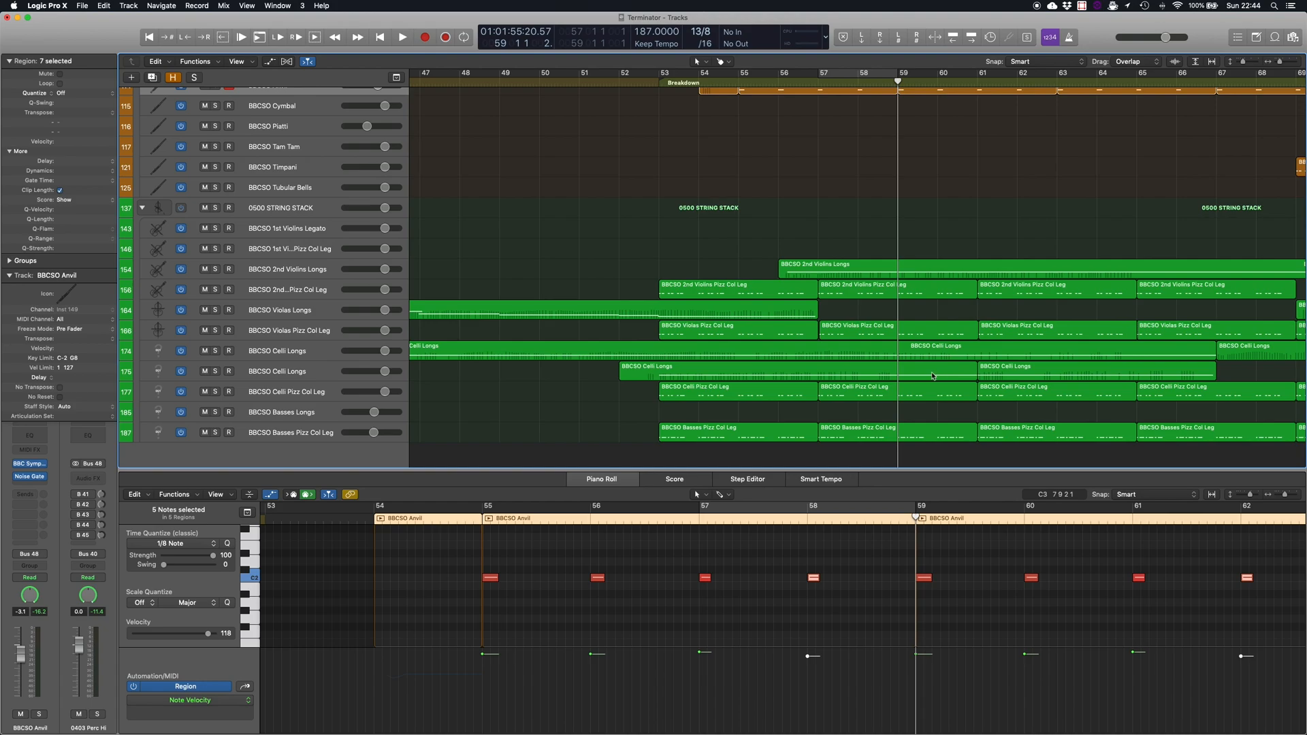
click(979, 375)
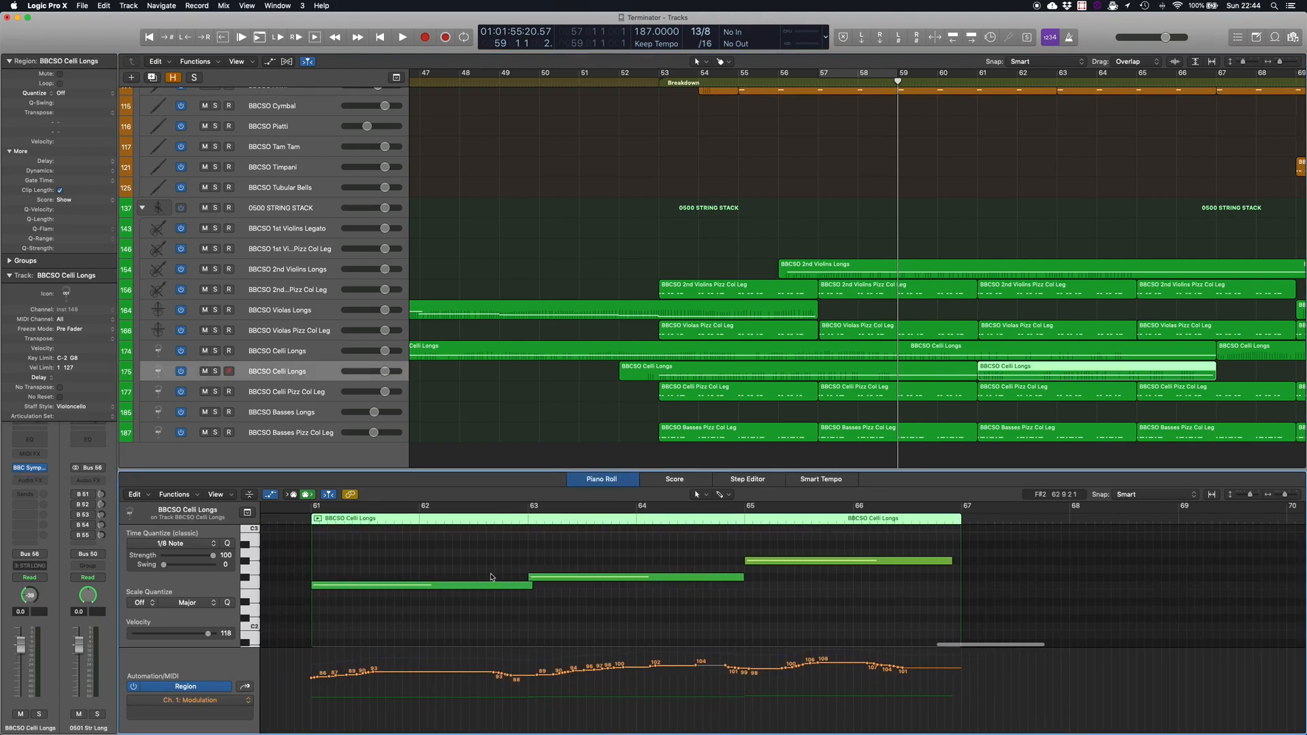
mouse_move(485, 592)
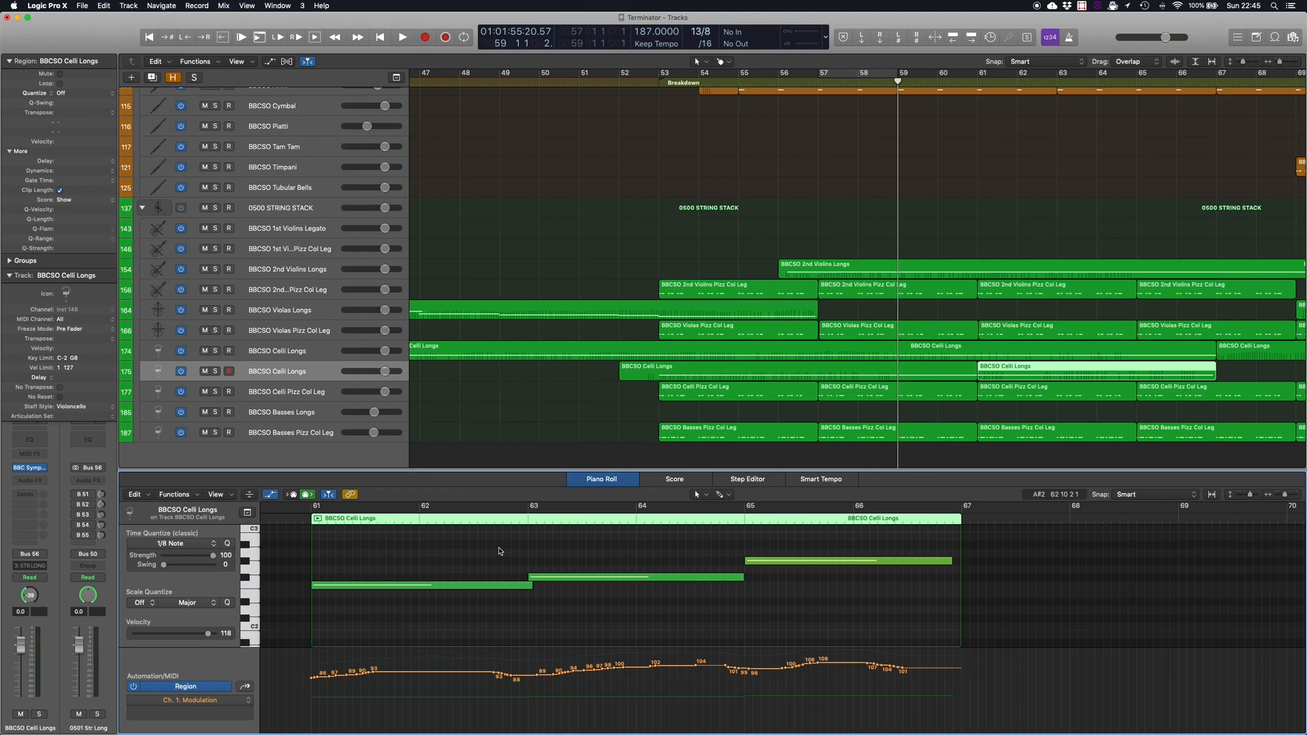
Solo the 2nd Violins Longs and lower Celli Longs tracks and play them through the Breakdown to bar 67, then stop.
key(ctrl+s)
key(space)
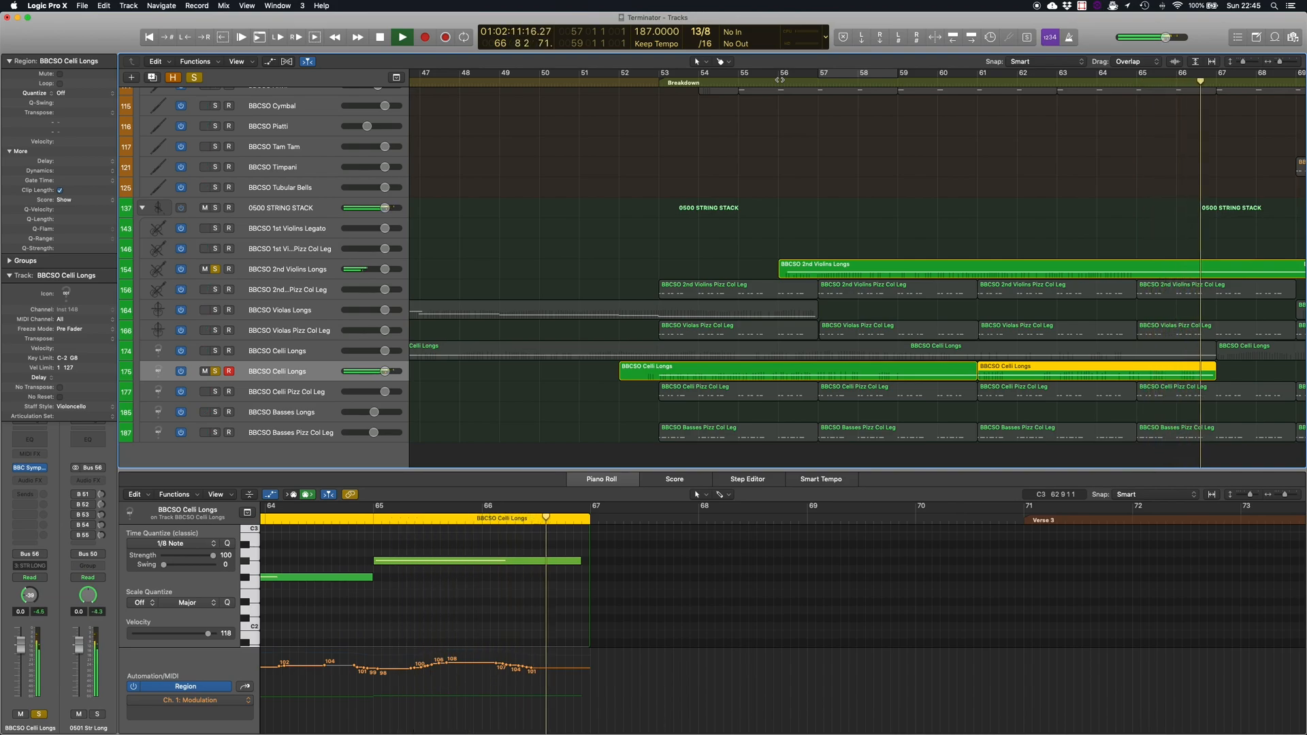
key(space)
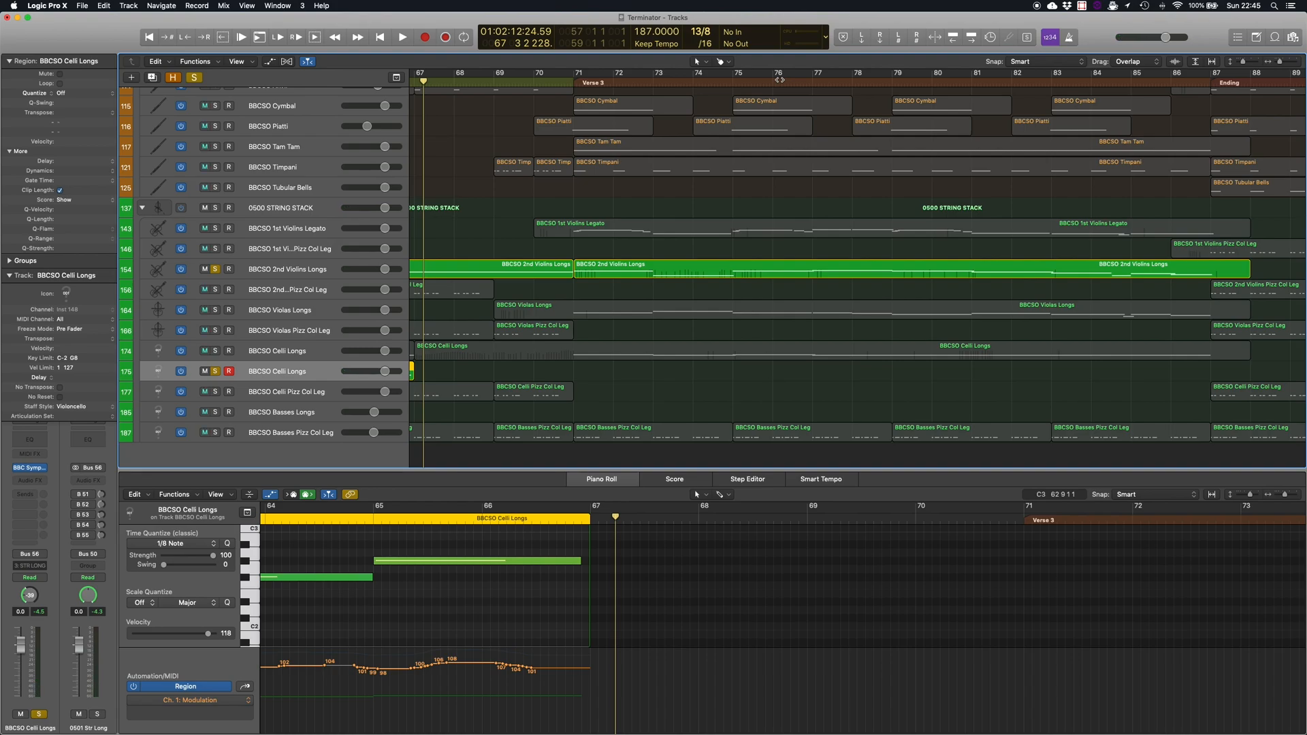
Select the Military Drum region at bar 67 in the percussion stack to examine its notes and velocities.
scroll(526, 200, up, 9)
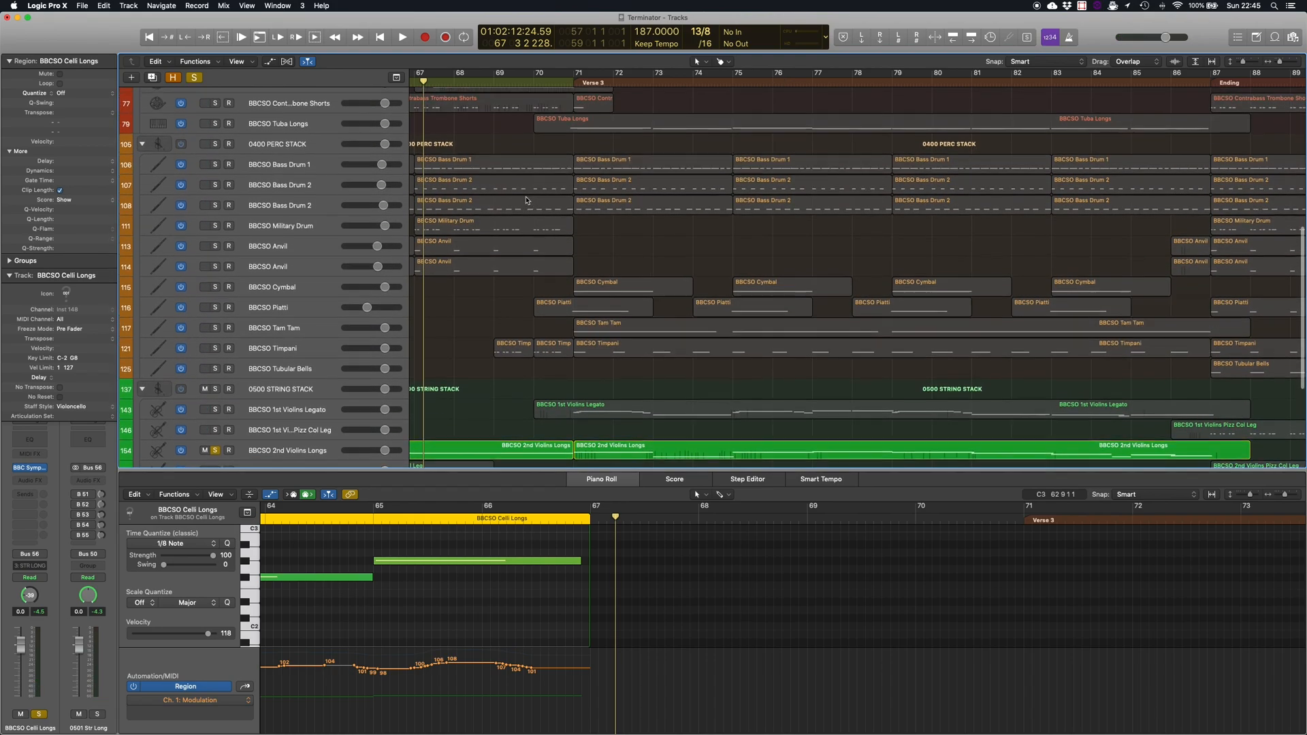
scroll(526, 200, left, 5)
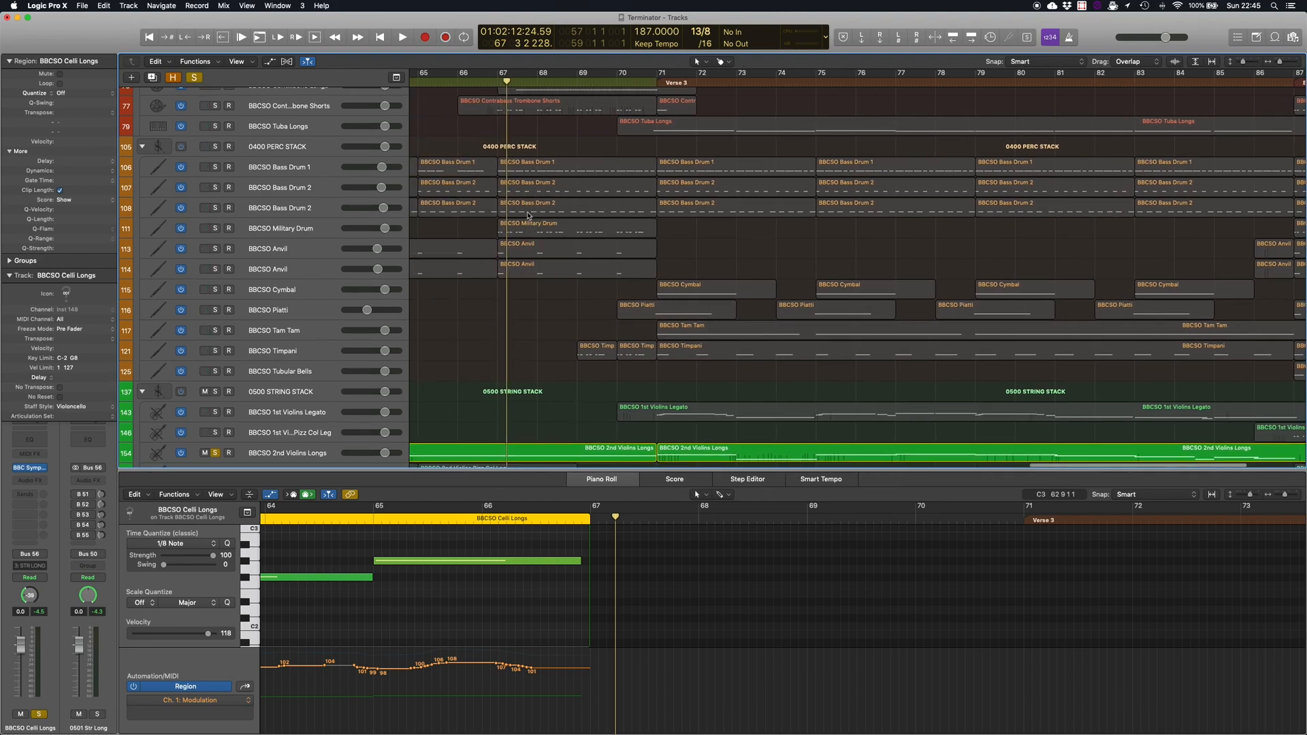
click(534, 232)
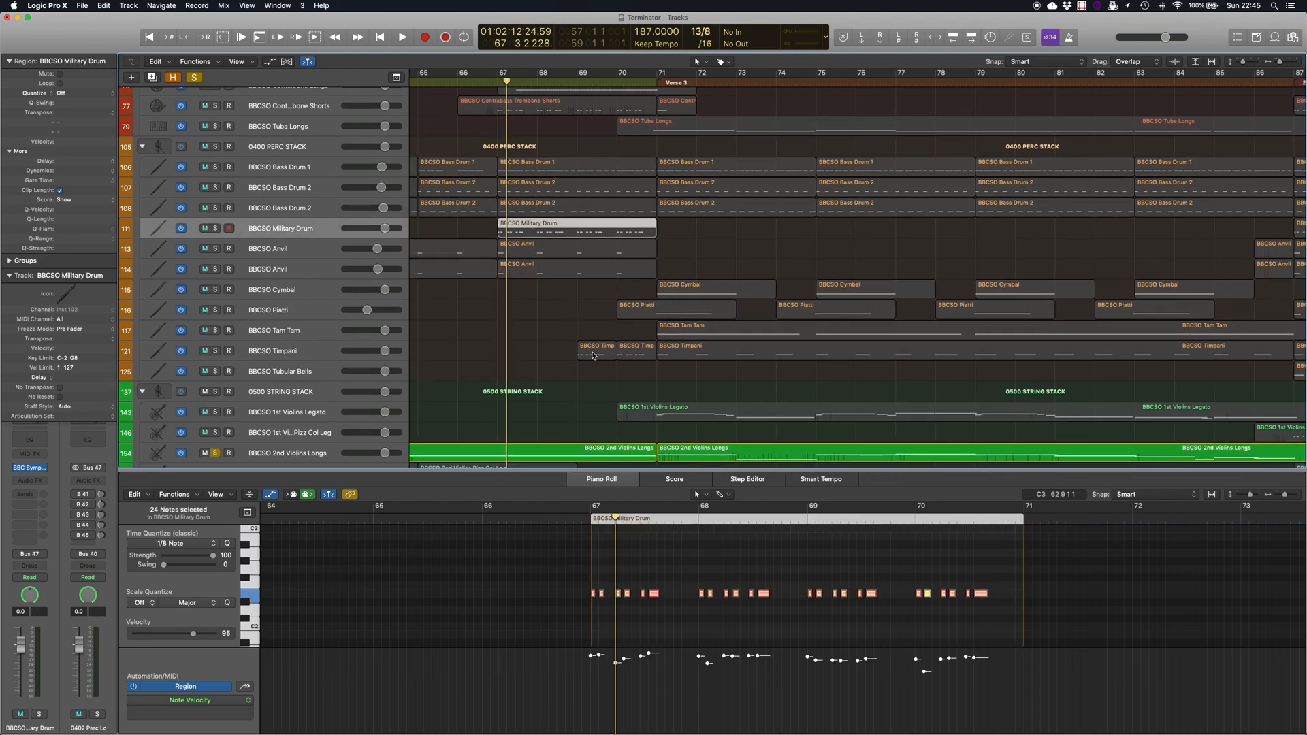
Solo the Tenor and Contrabass Trombone Shorts with the bass drums, military drum and anvils, and play up to Verse 3.
scroll(638, 357, up, 5)
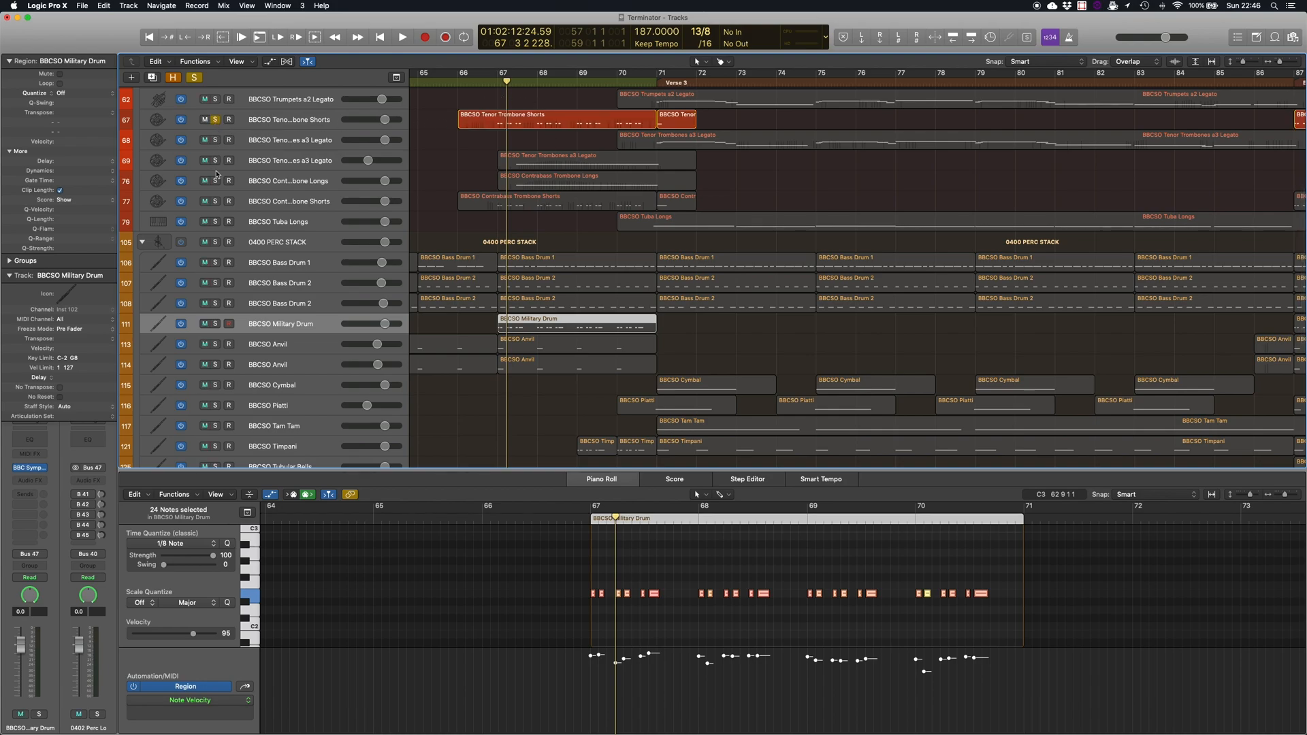
click(215, 202)
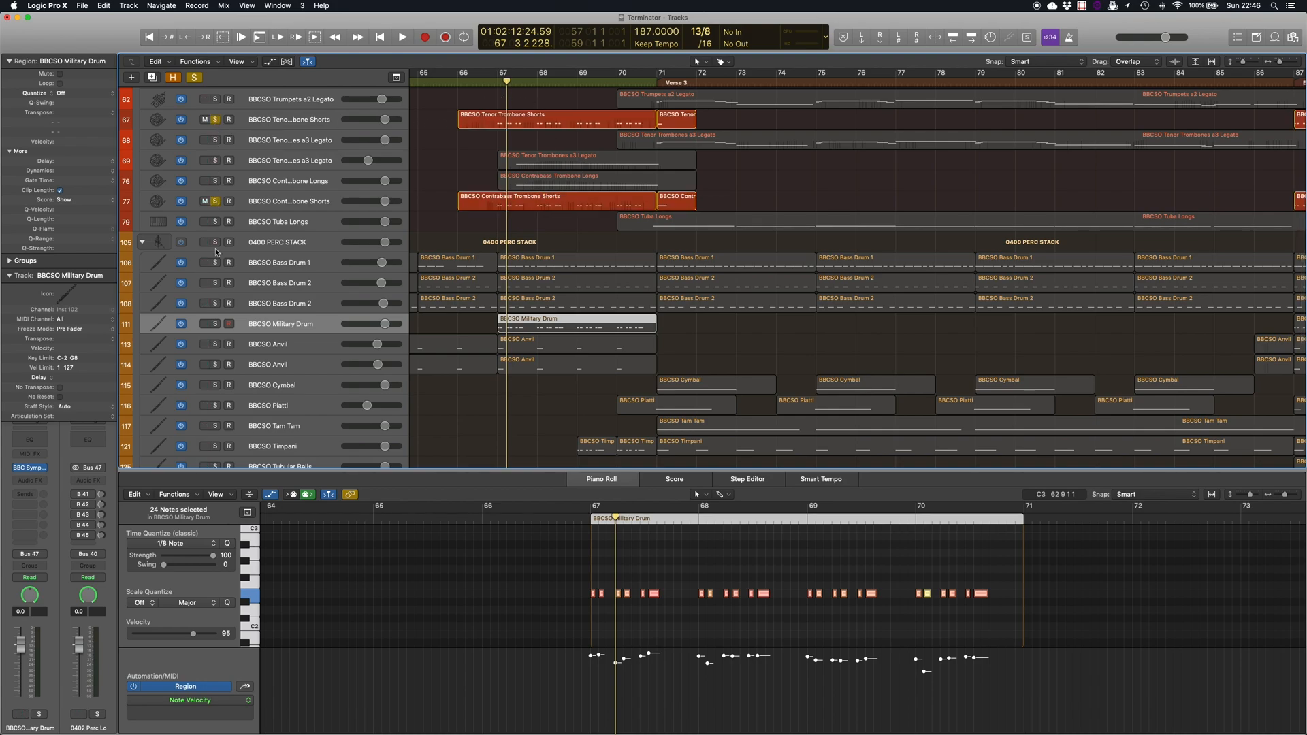
click(215, 303)
key(space)
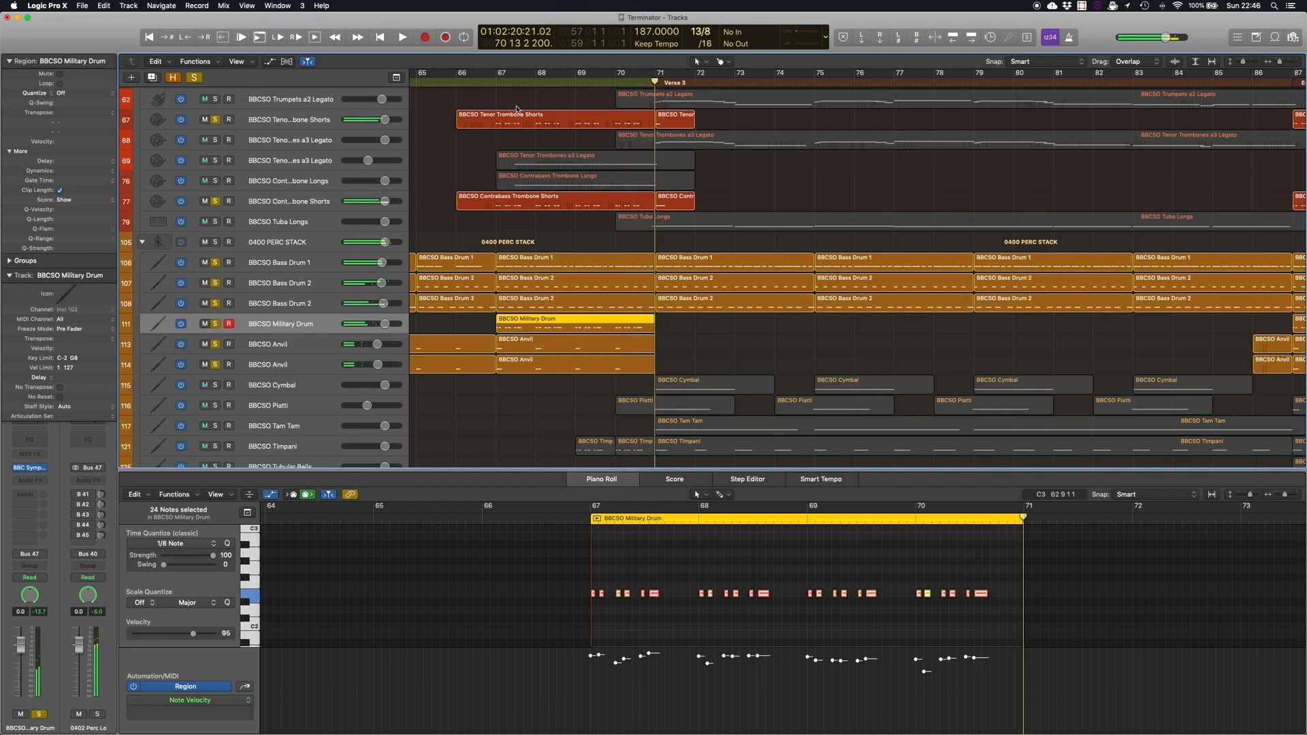
Clear all solos and look over the wind, brass and percussion regions around the start of Verse 3.
scroll(518, 125, up, 5)
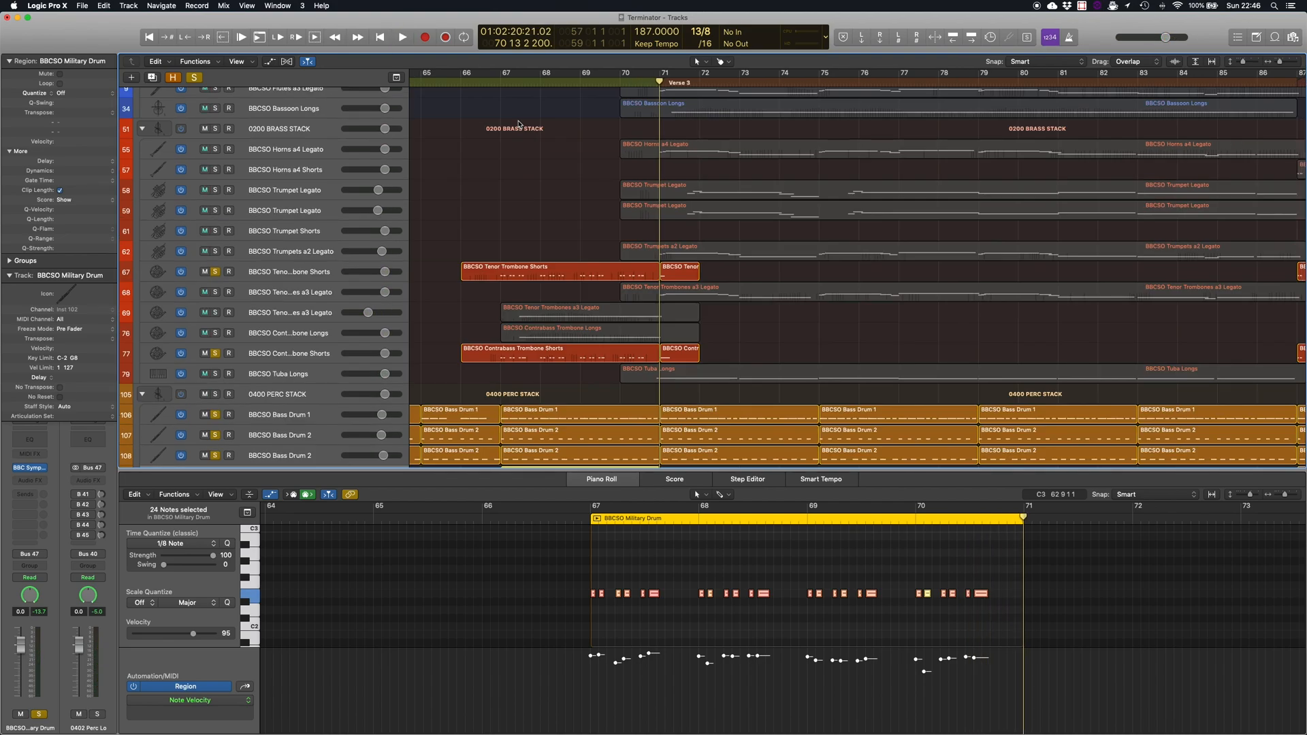
scroll(518, 125, up, 2)
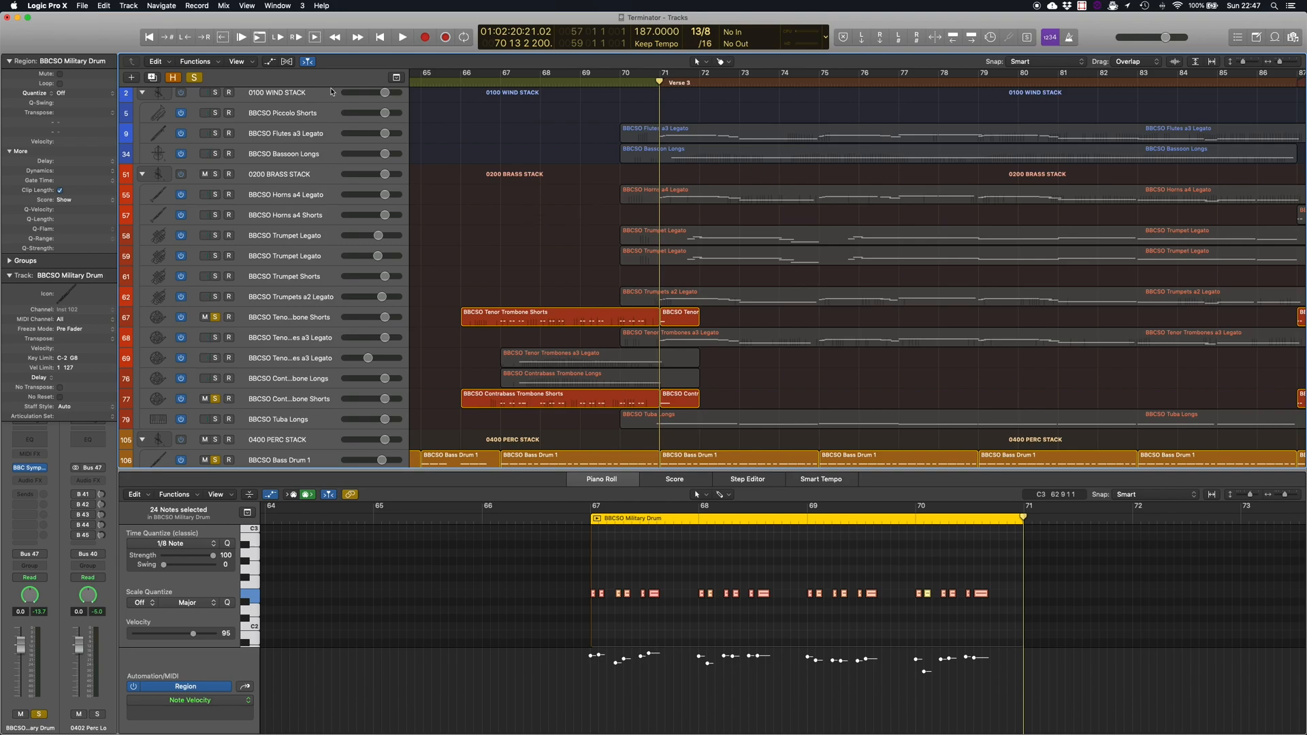
click(194, 77)
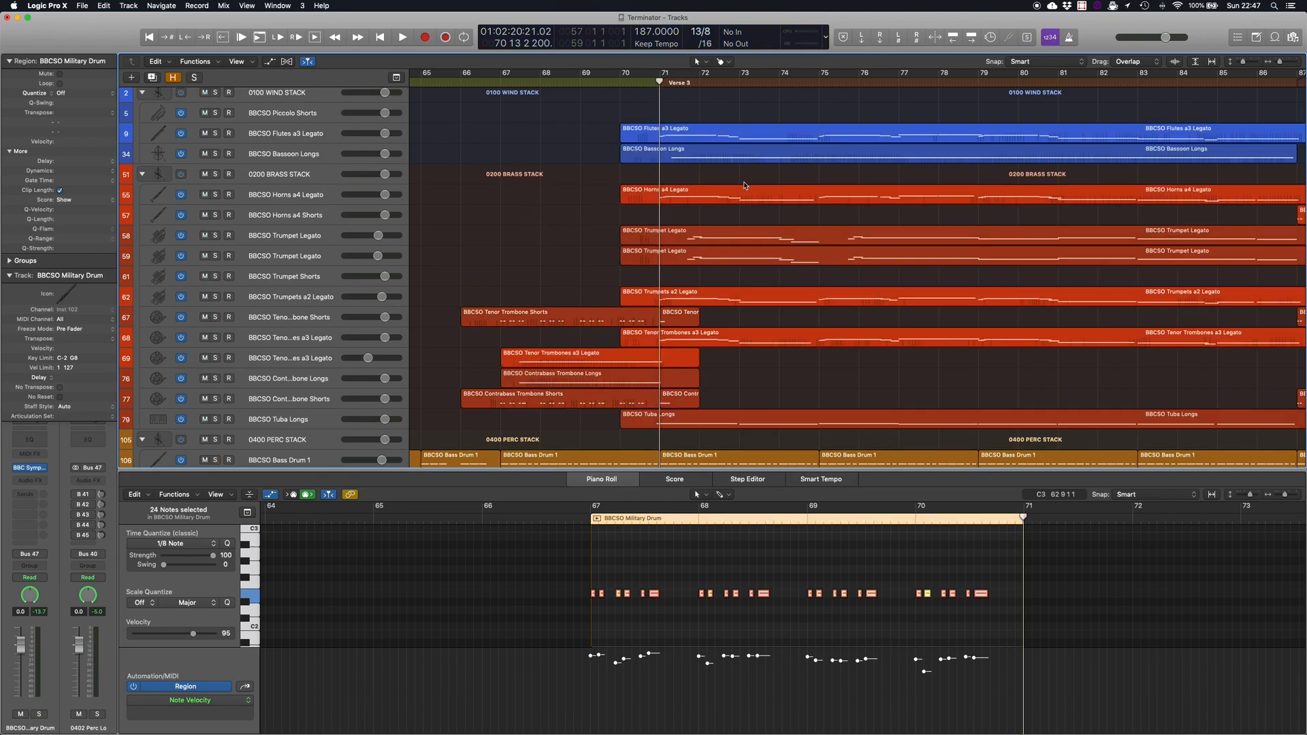
scroll(744, 207, down, 10)
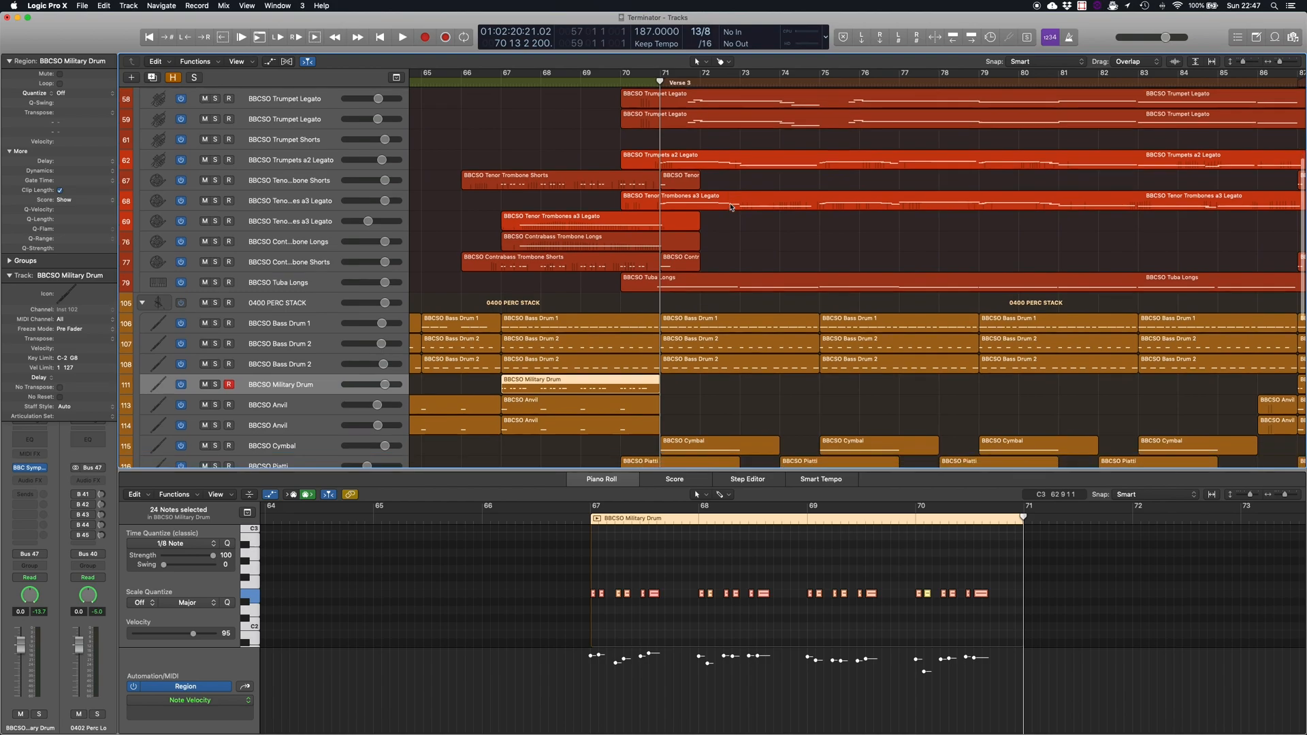
Solo the 0500 String Stack, play it from the start of Verse 3 to bar 79, and clear the solo.
scroll(730, 207, down, 6)
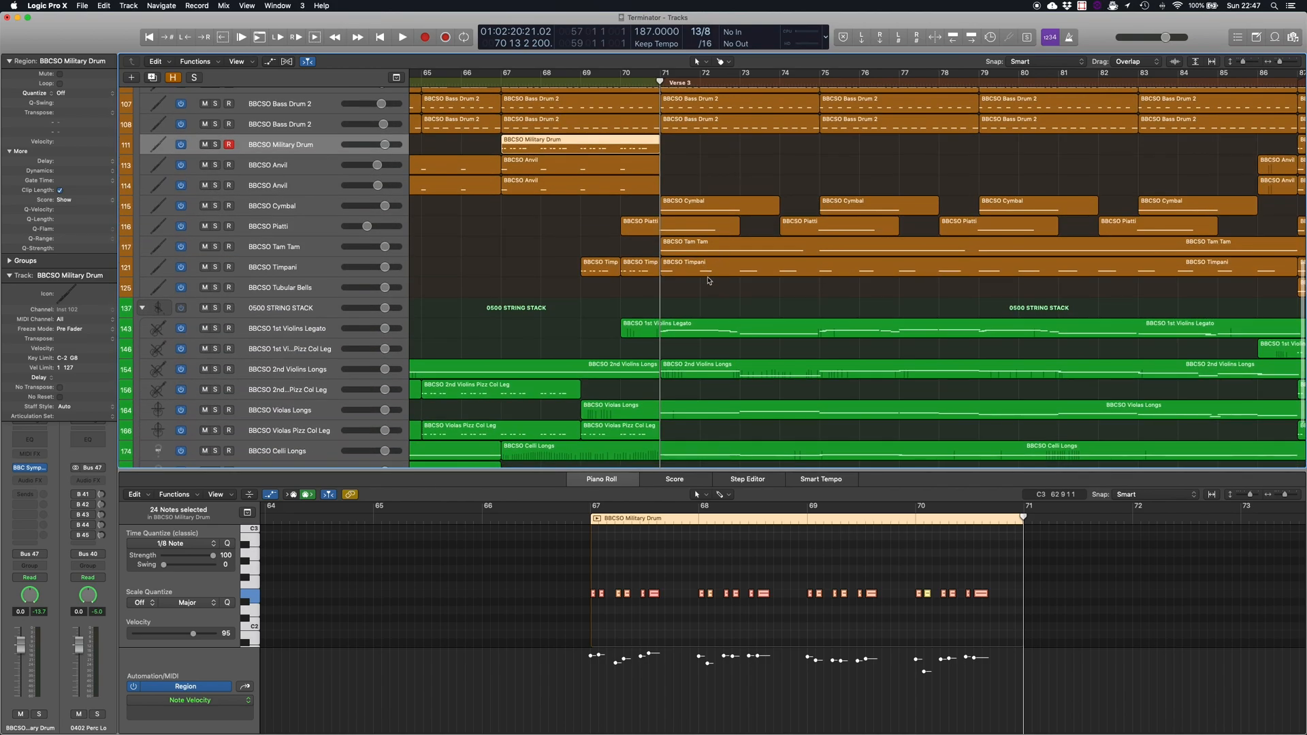
scroll(706, 307, down, 4)
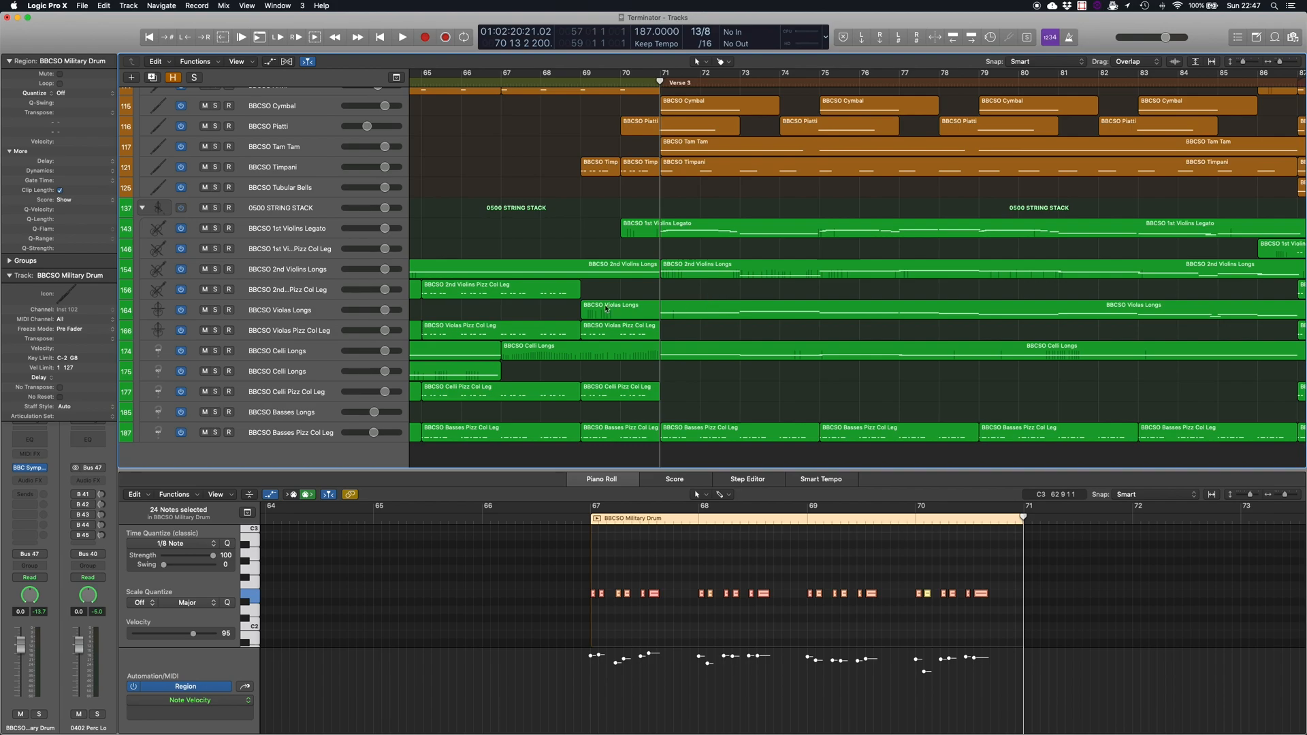
click(216, 208)
key(space)
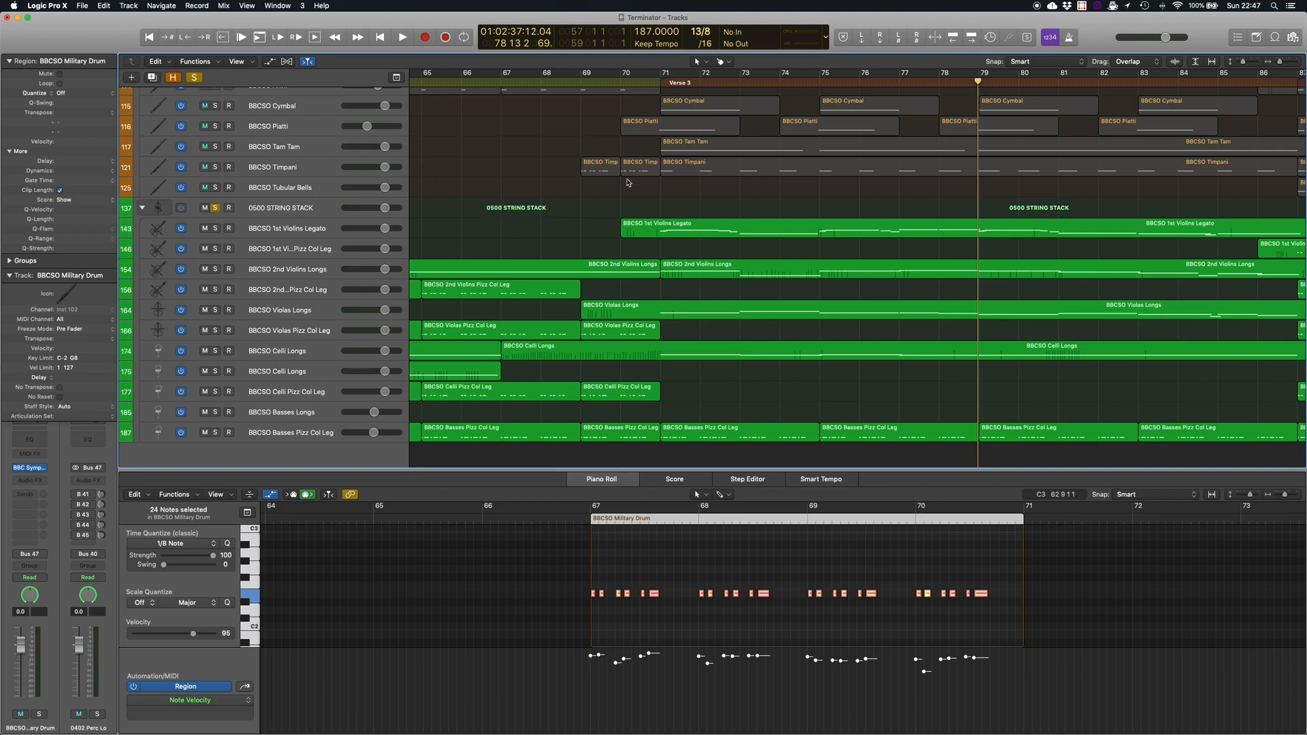
click(215, 208)
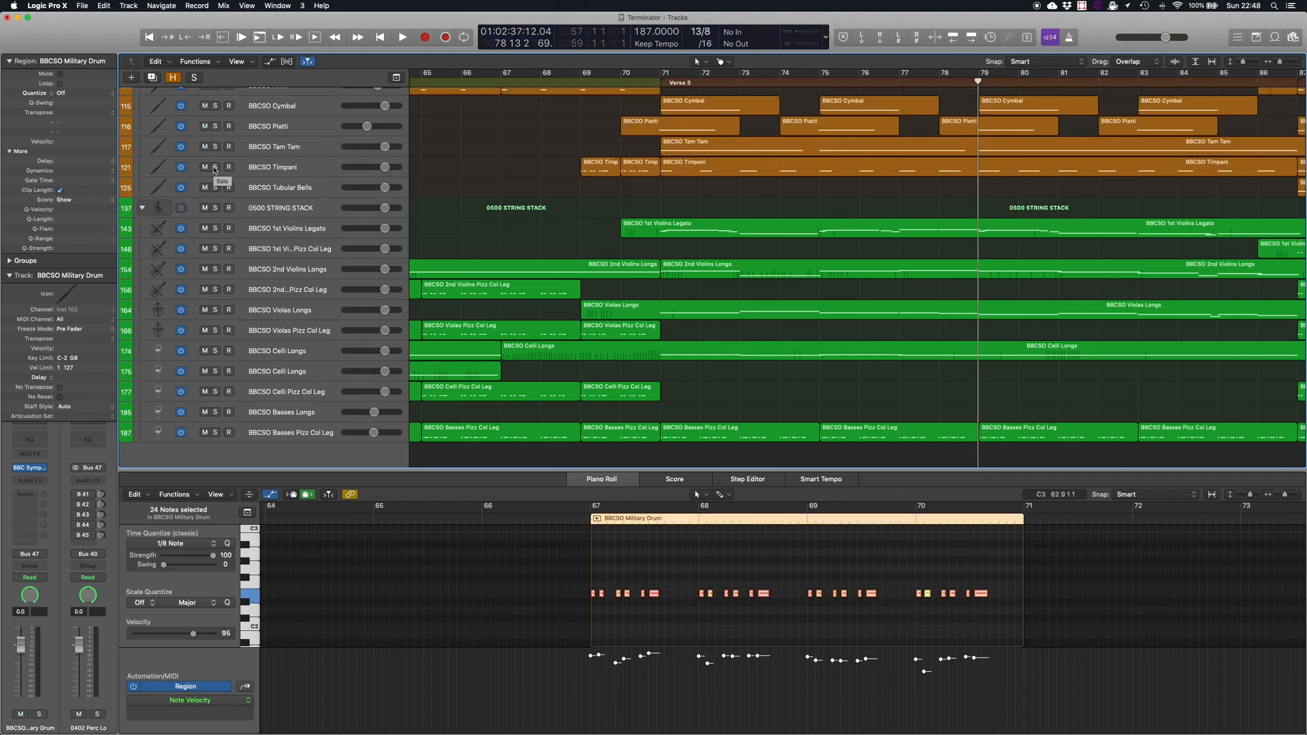
Look over the Verse 3 brass and wind regions and select the Piccolo Shorts region in the Ending to examine its notes.
scroll(483, 245, up, 10)
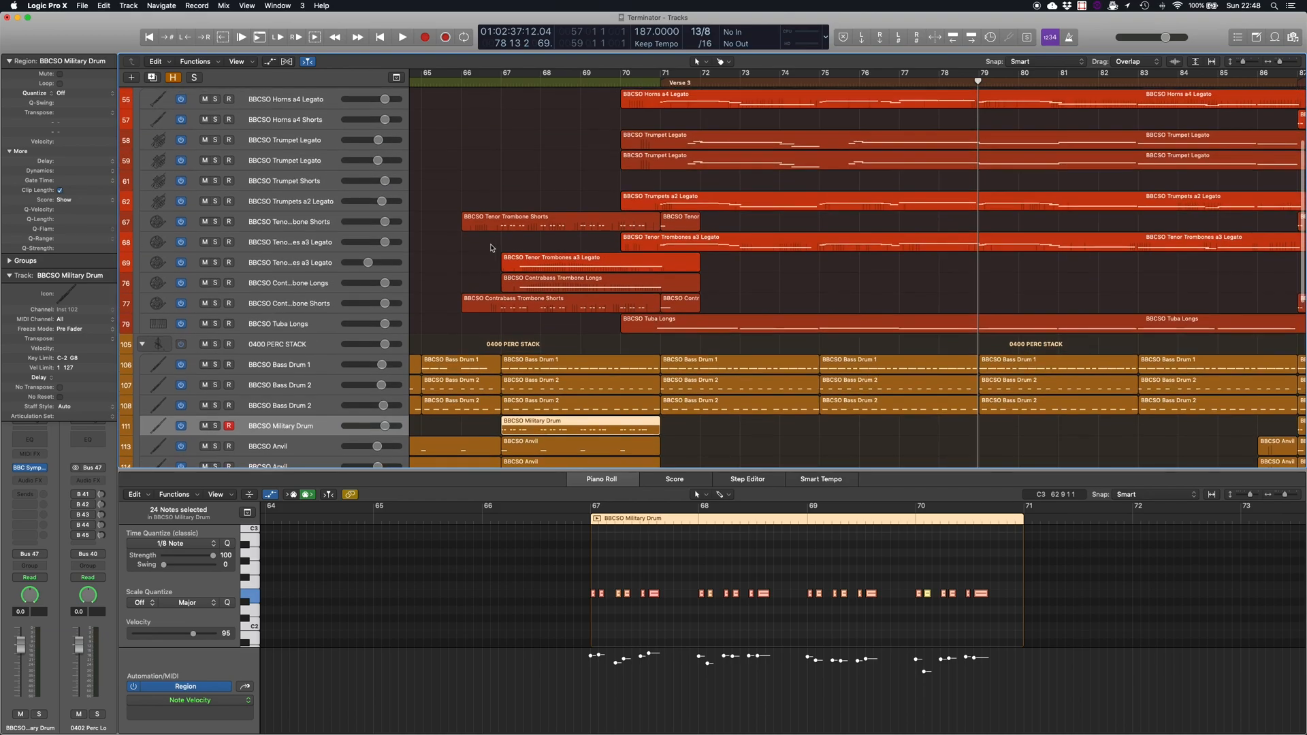
scroll(517, 249, up, 1)
scroll(740, 242, up, 2)
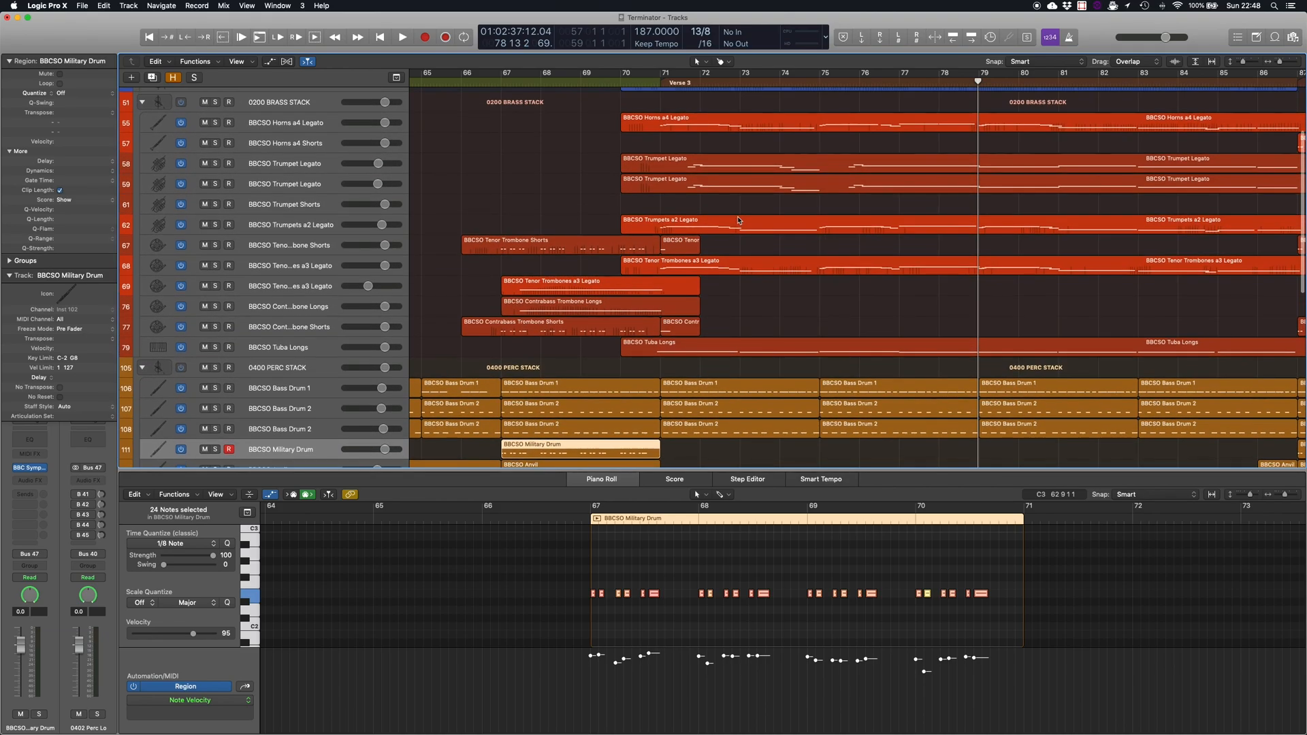
scroll(705, 191, up, 4)
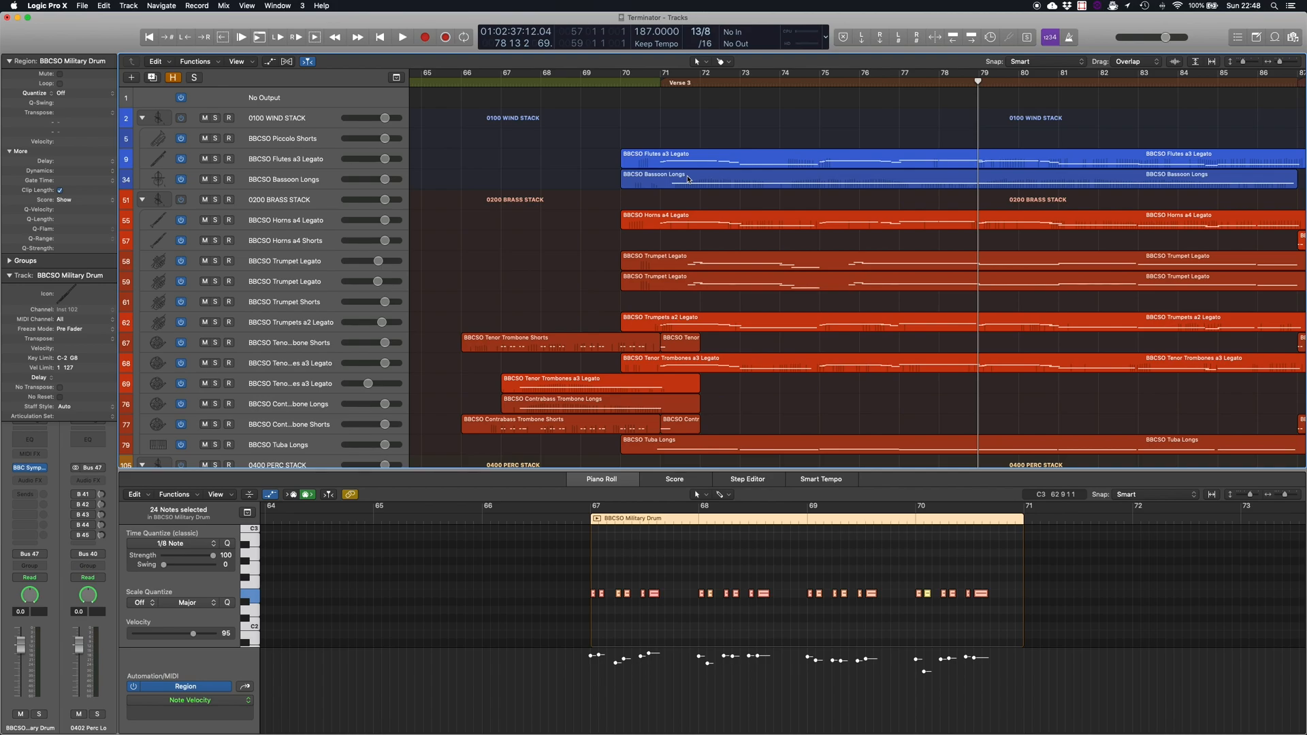
scroll(688, 179, right, 6)
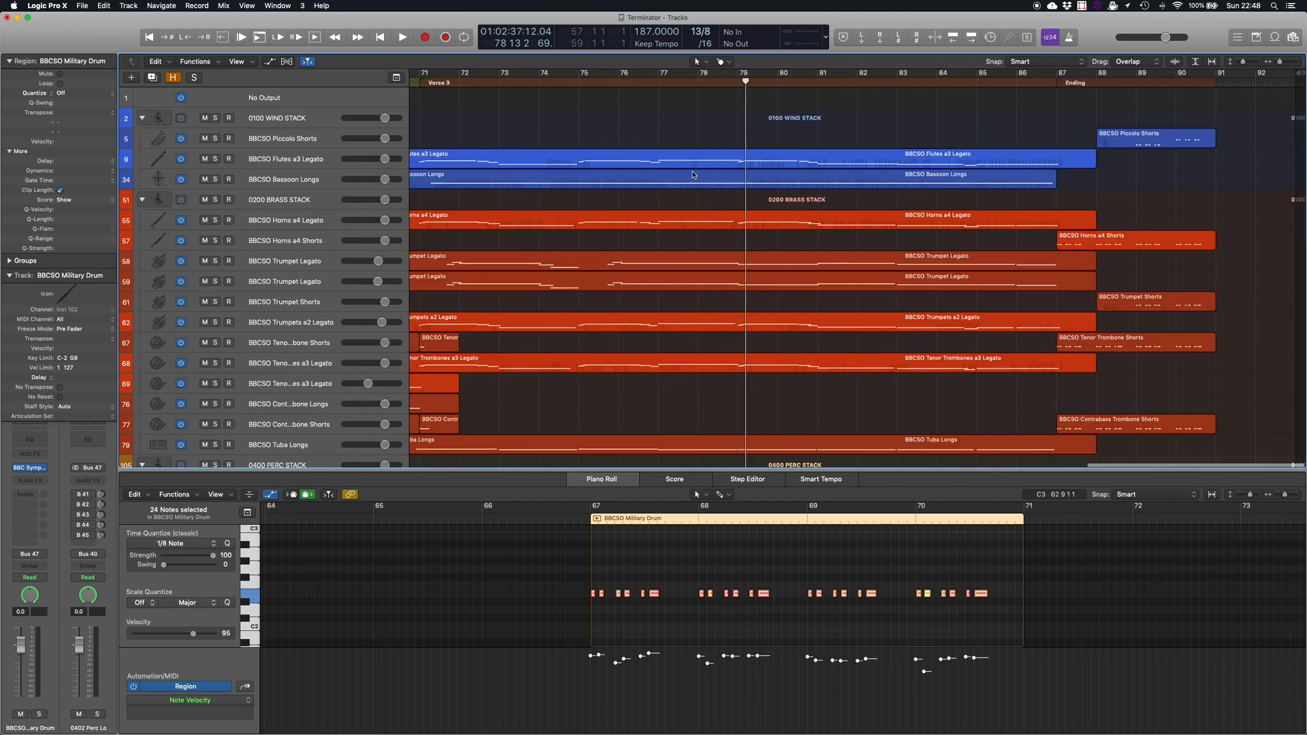
scroll(850, 182, down, 1)
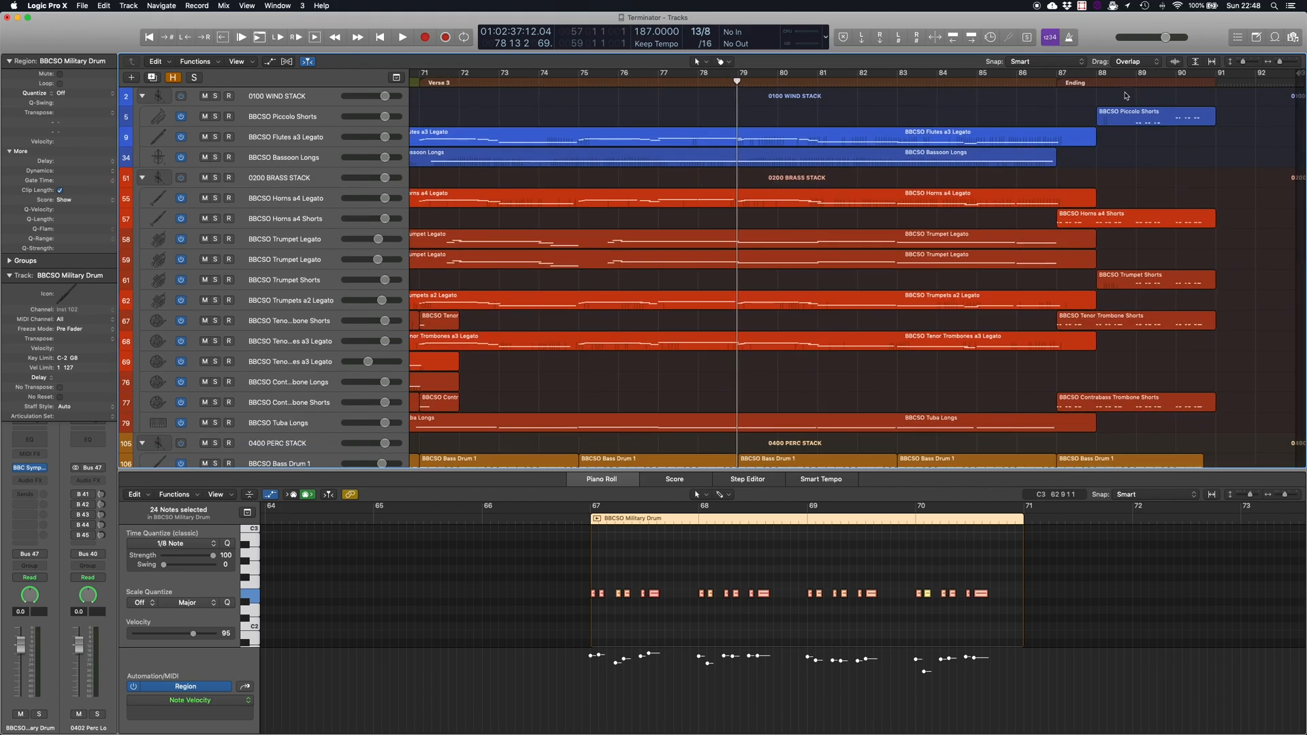
scroll(1110, 129, up, 1)
click(1200, 137)
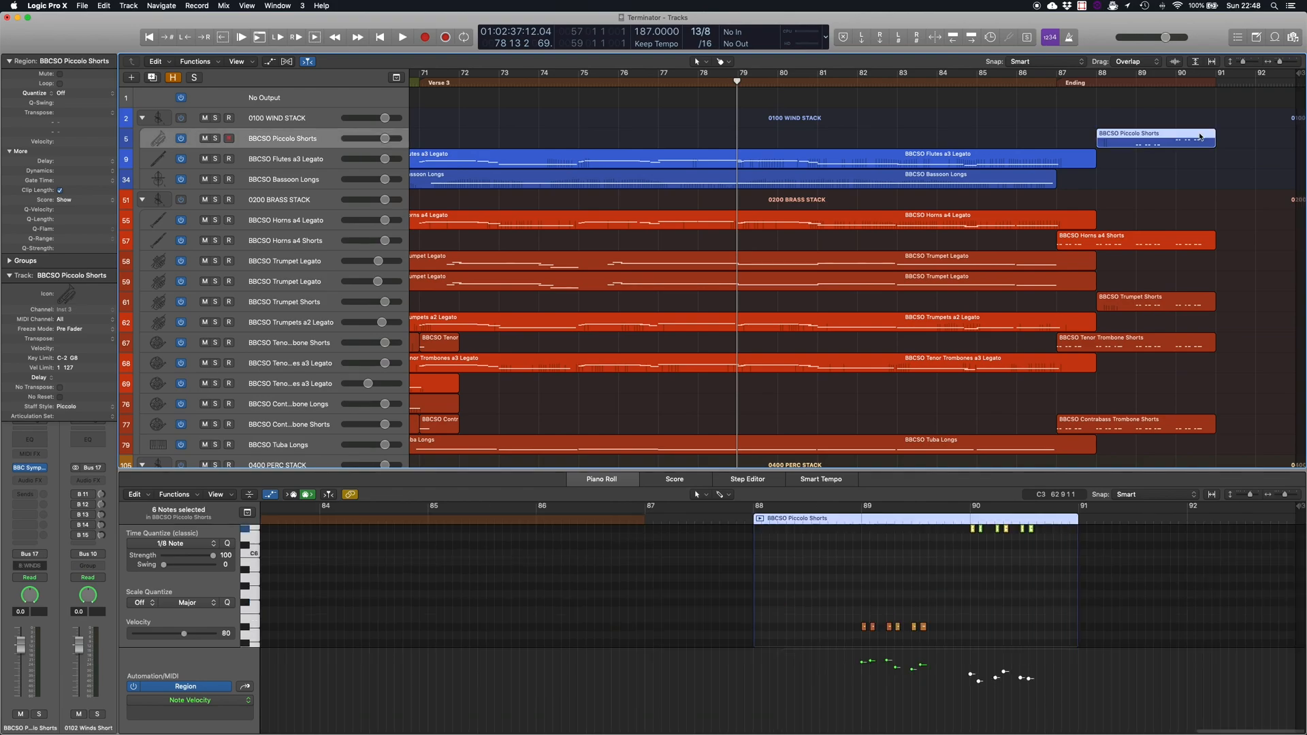
Review the percussion parts of the Ending and select the Tubular Bells region at bar 87 to examine its notes.
scroll(1187, 266, down, 12)
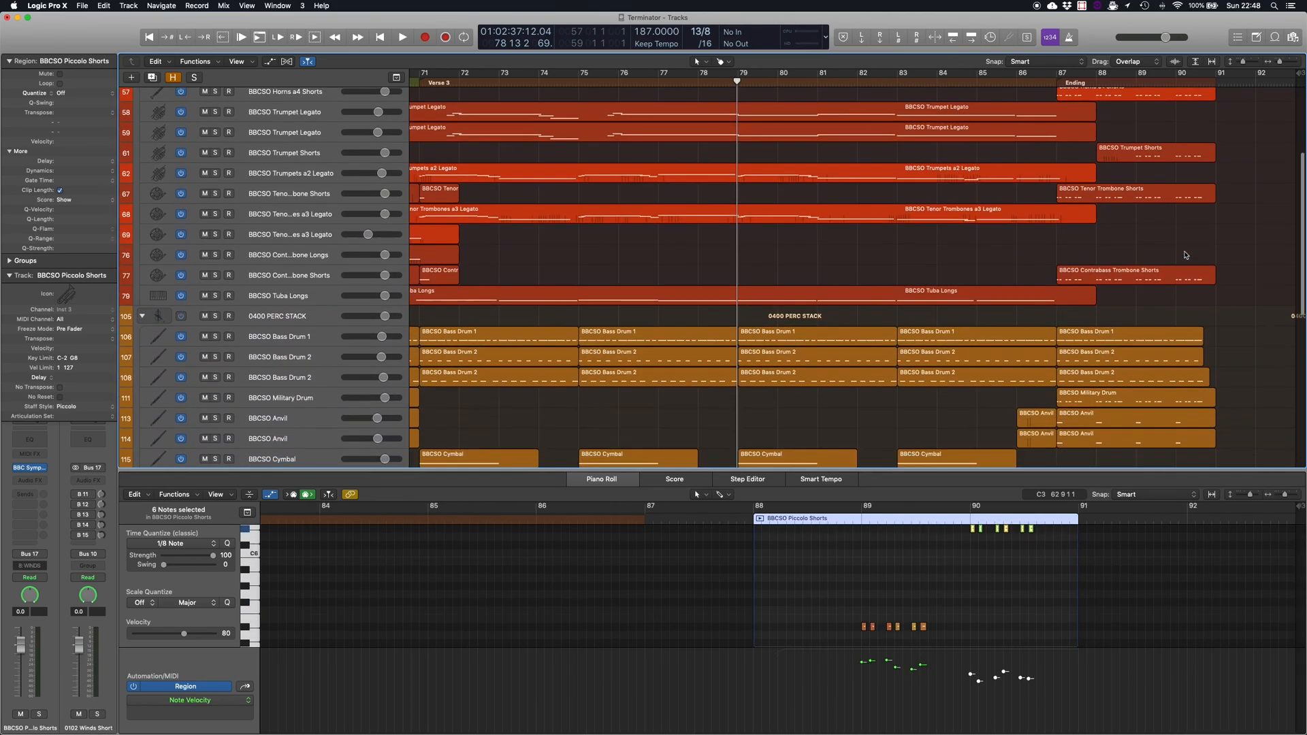
scroll(1184, 255, down, 2)
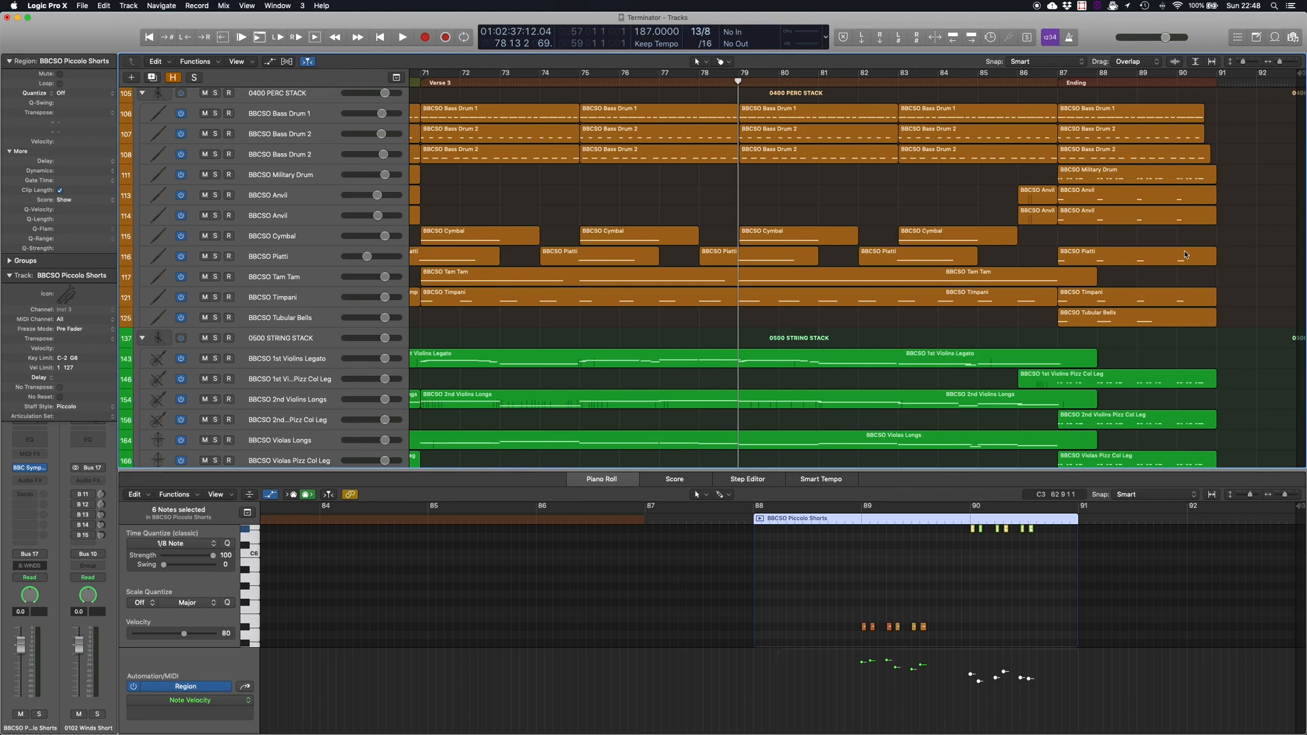
click(1119, 323)
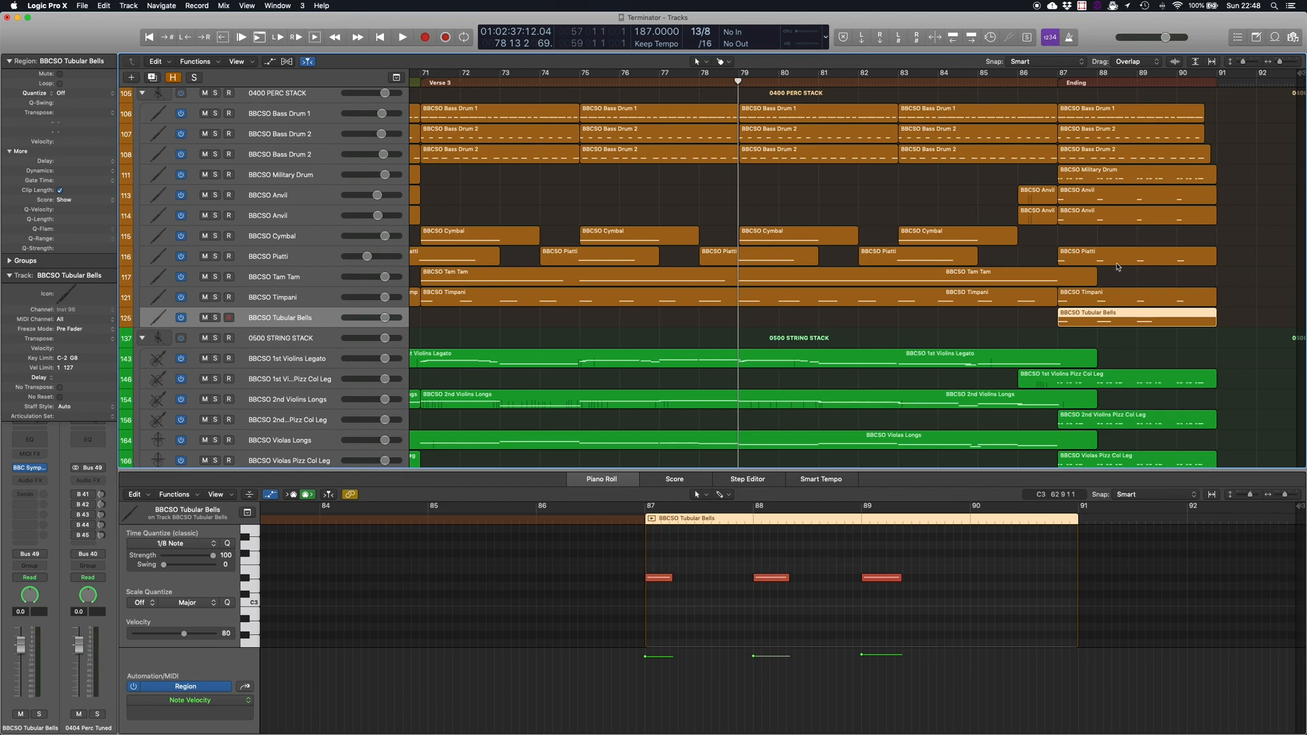
scroll(1118, 267, down, 2)
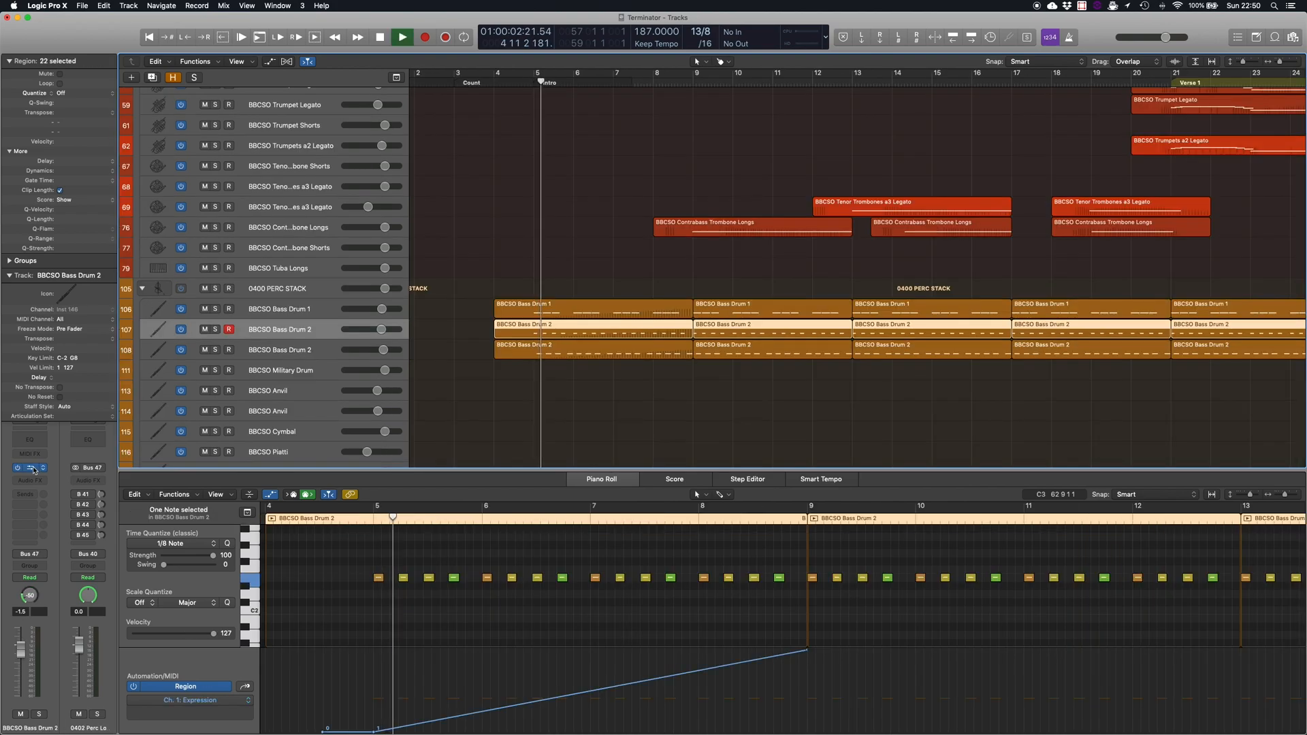
Inspect the armed Bass Drum 2 track's instrument during the Intro and follow the string, percussion and brass regions toward Verse 1.
click(29, 468)
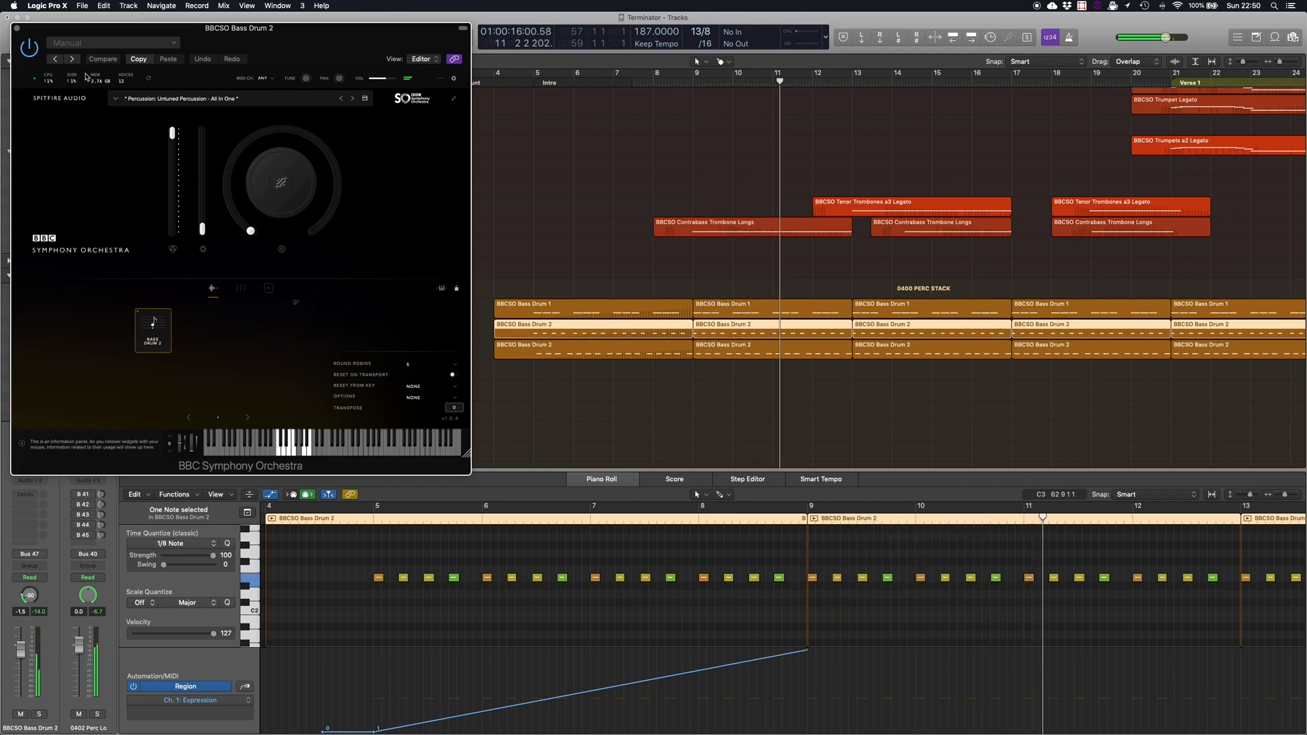
click(17, 28)
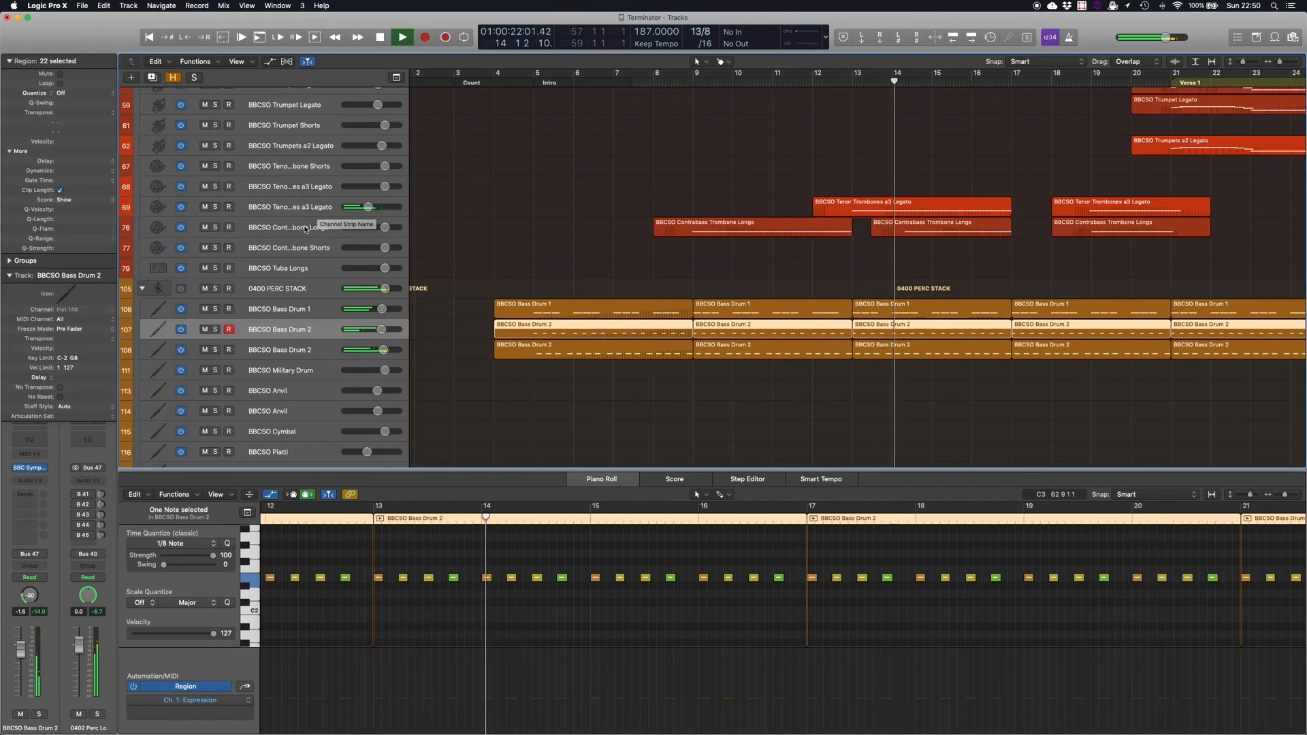
scroll(512, 275, down, 10)
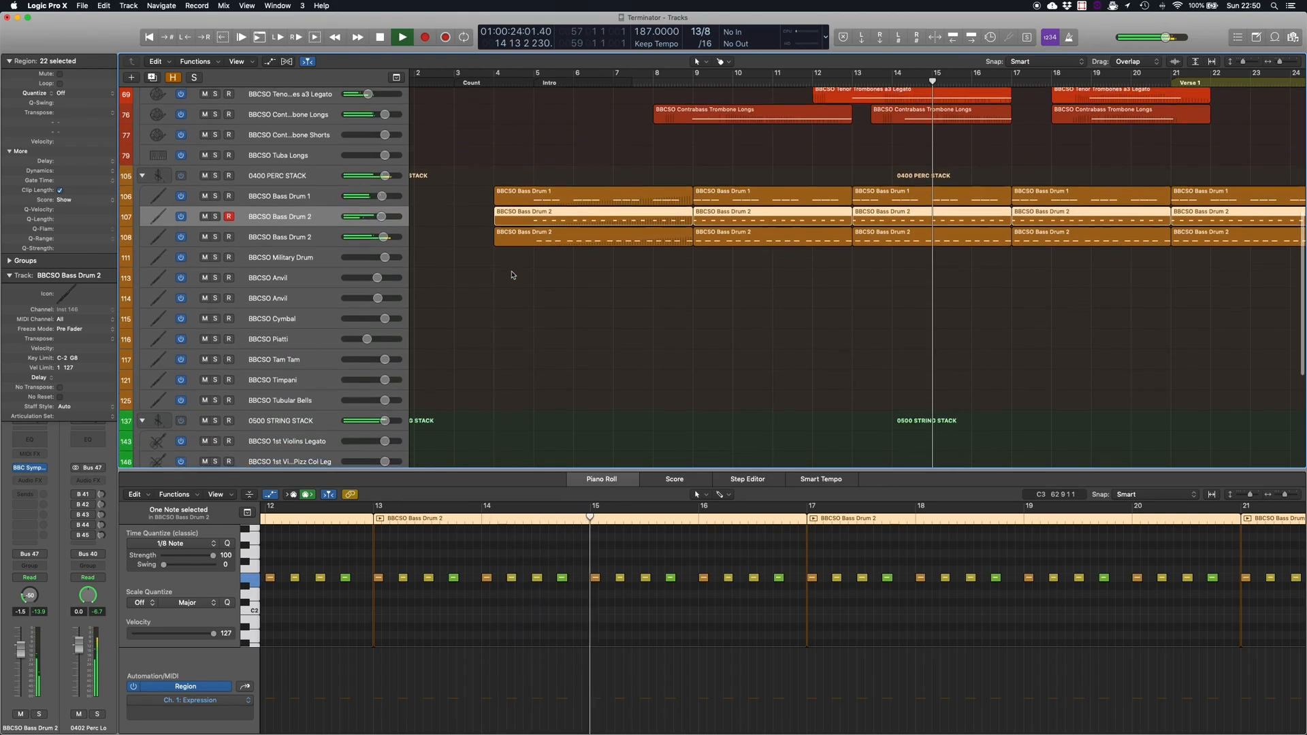
scroll(513, 275, right, 5)
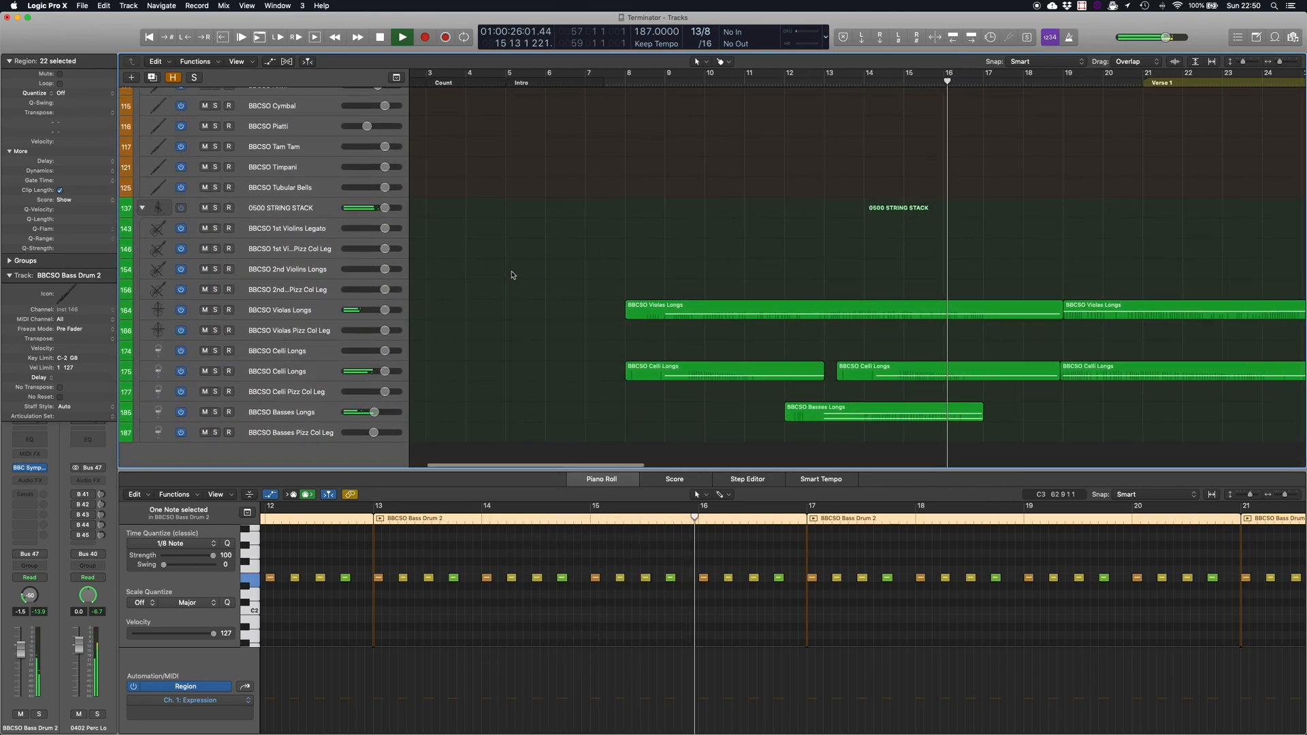
scroll(512, 275, right, 1)
scroll(512, 275, up, 10)
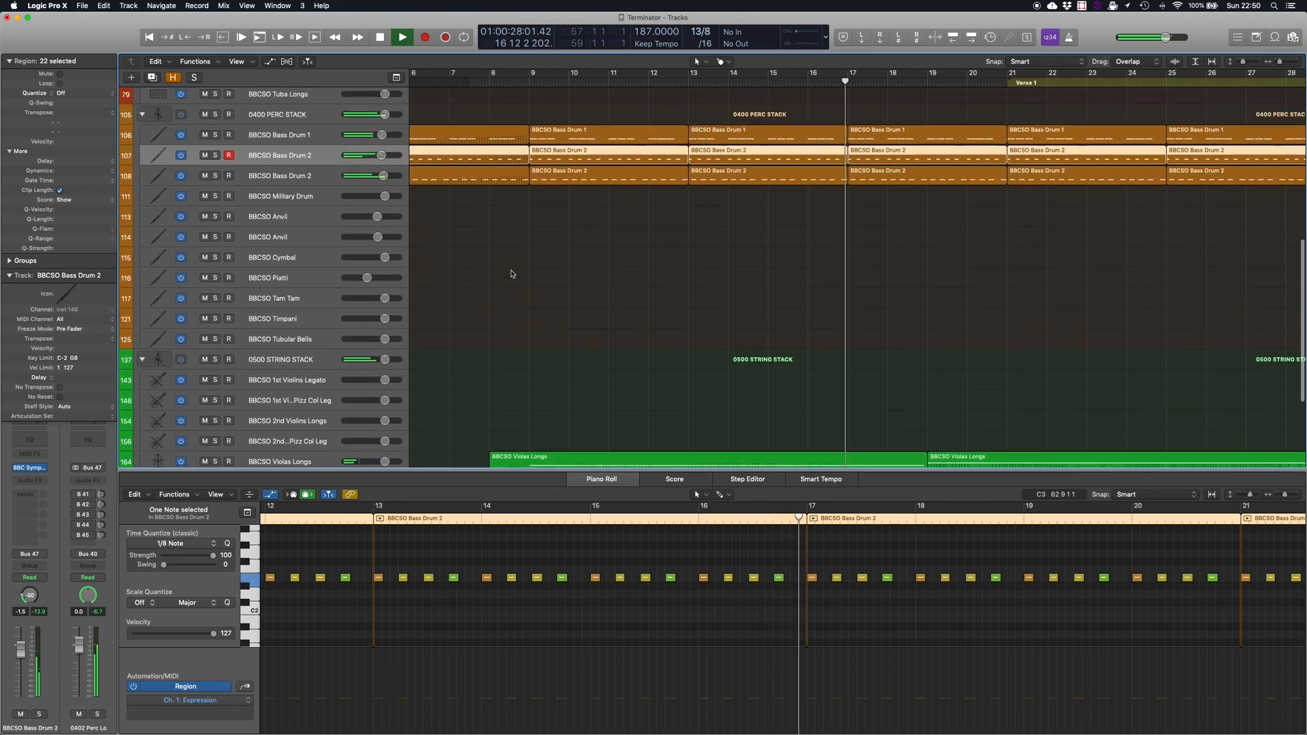
scroll(512, 274, up, 7)
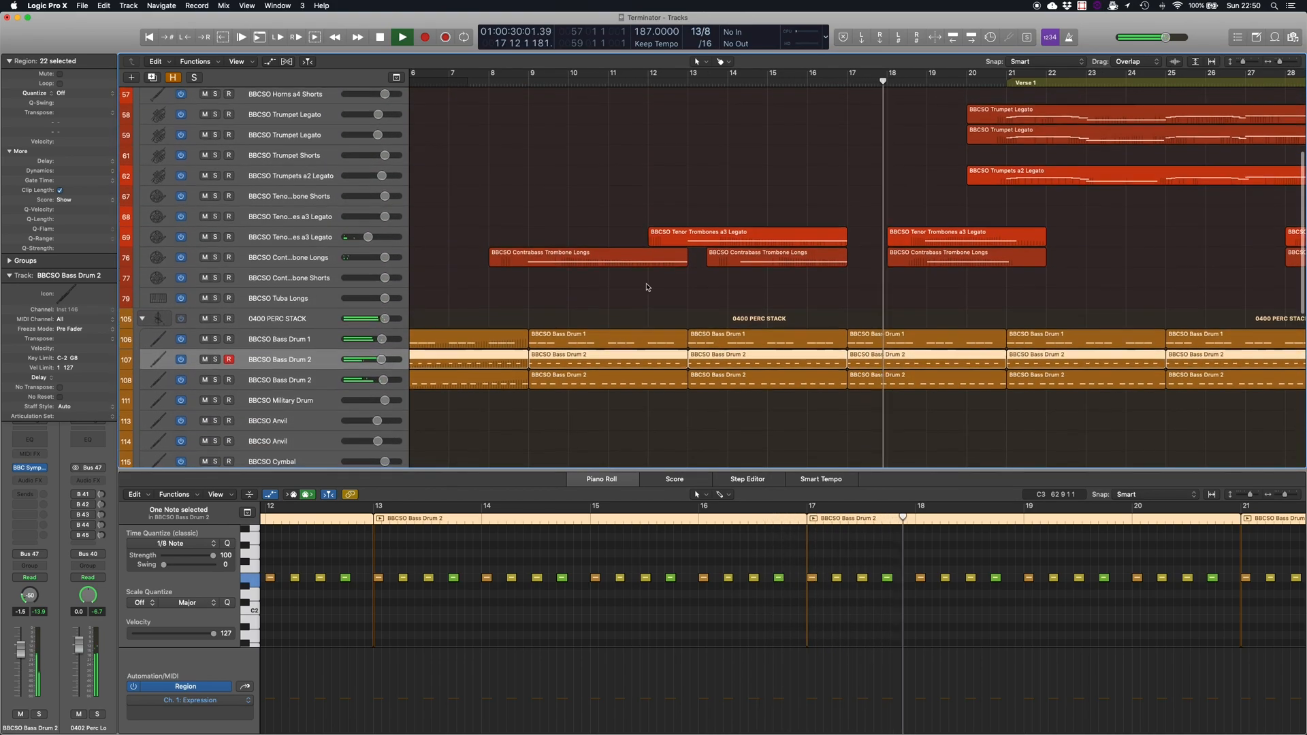
scroll(745, 294, up, 2)
scroll(746, 294, right, 10)
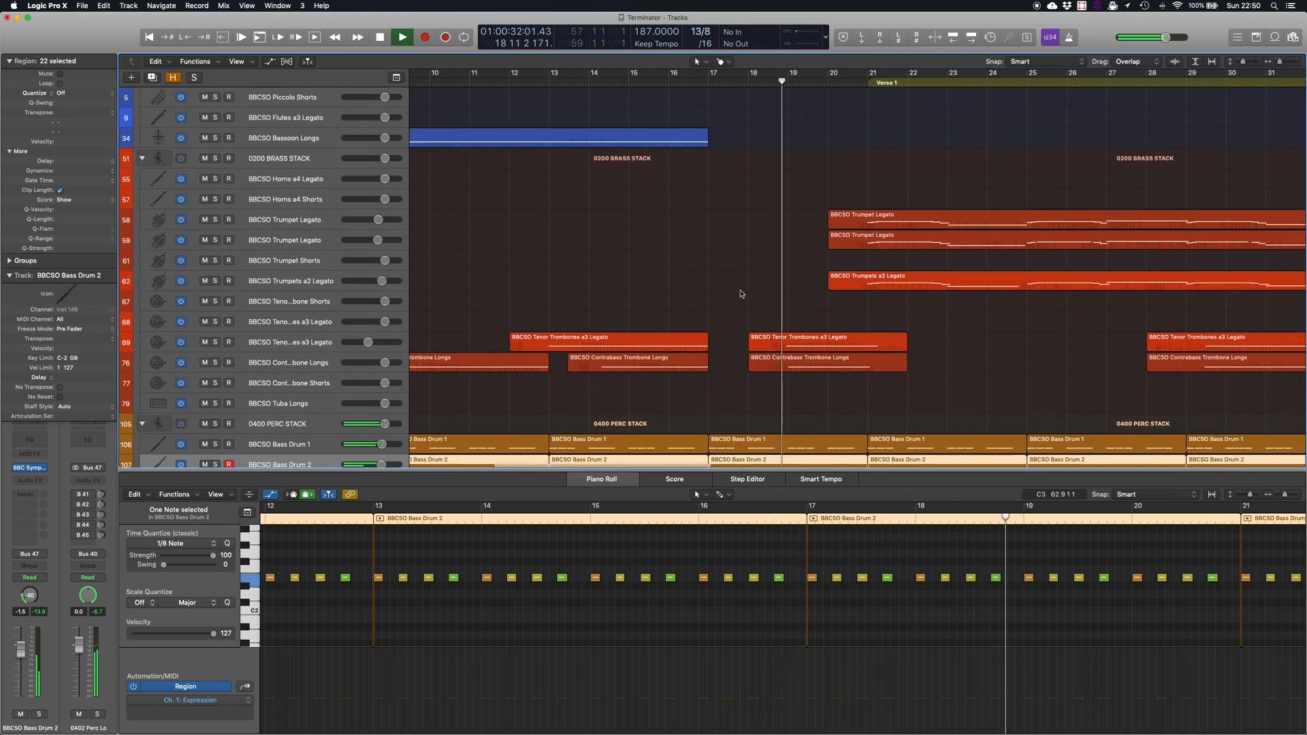
Inspect the instruments and notes of both Trumpet Legato tracks in turn while Verse 1 plays.
click(302, 223)
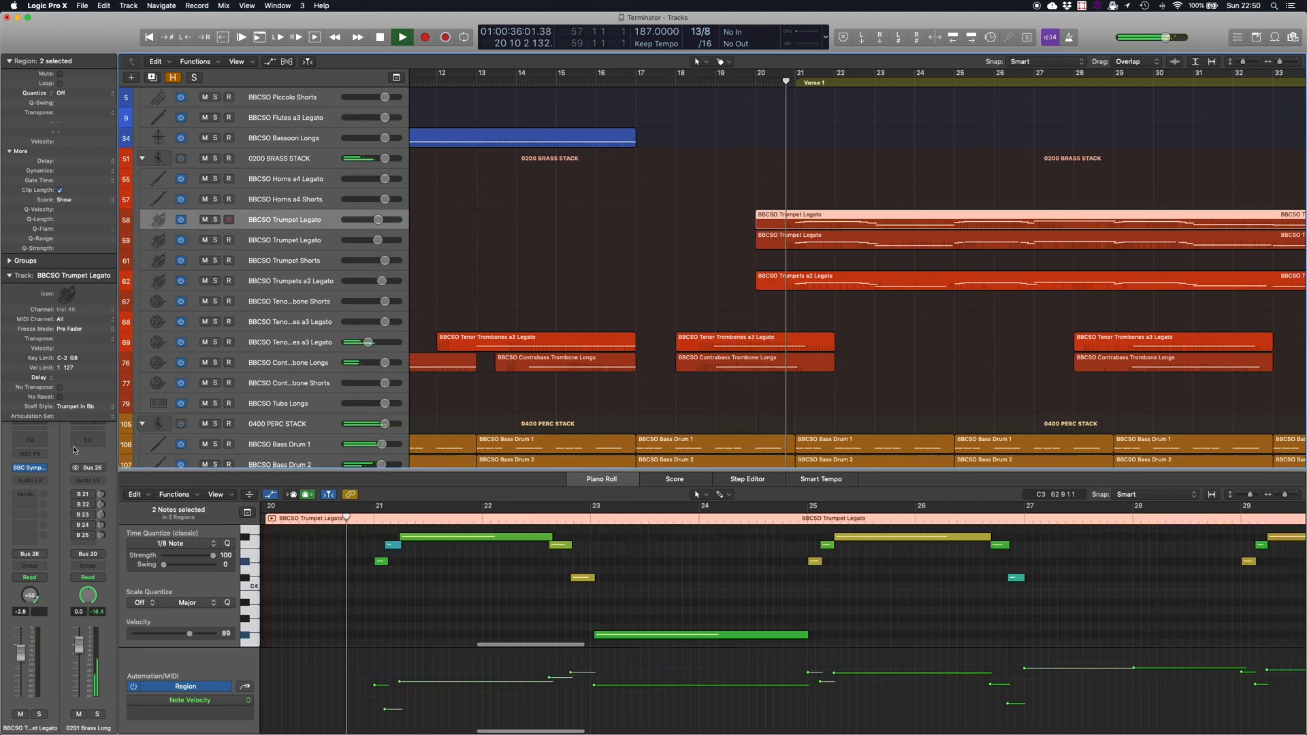
click(39, 470)
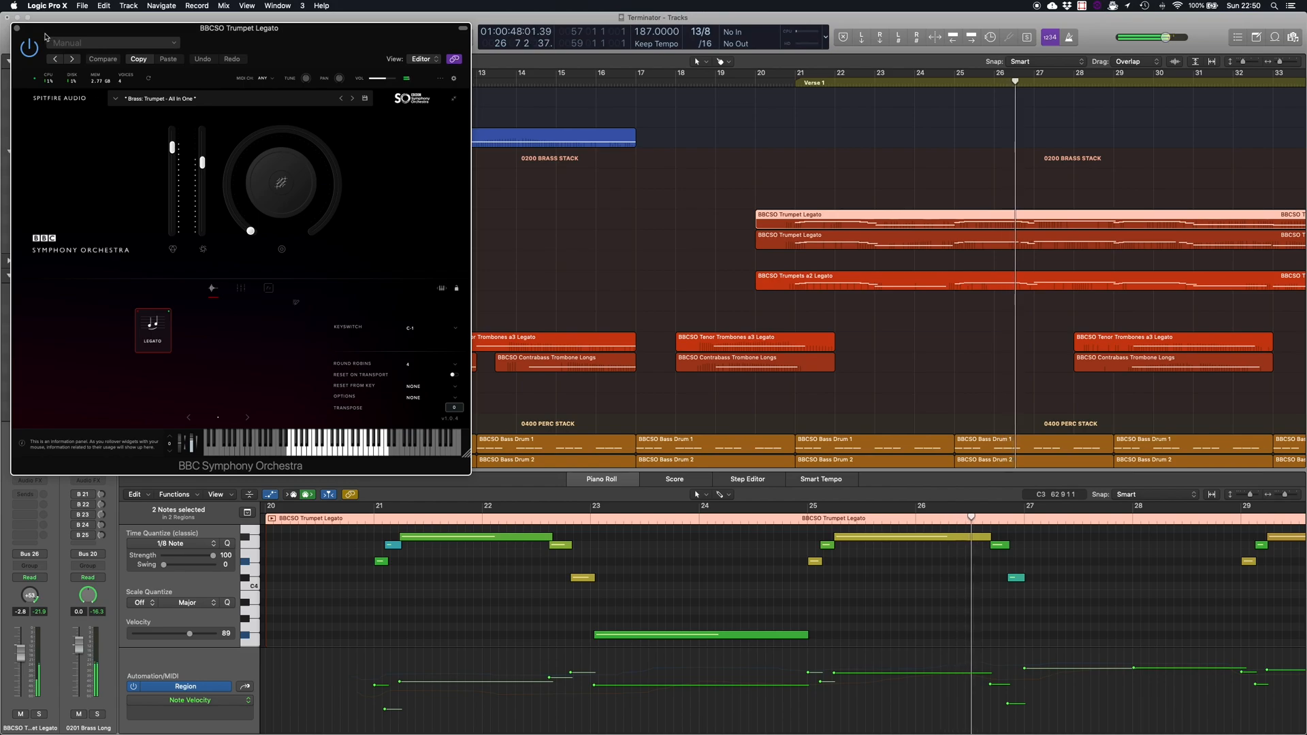
click(18, 30)
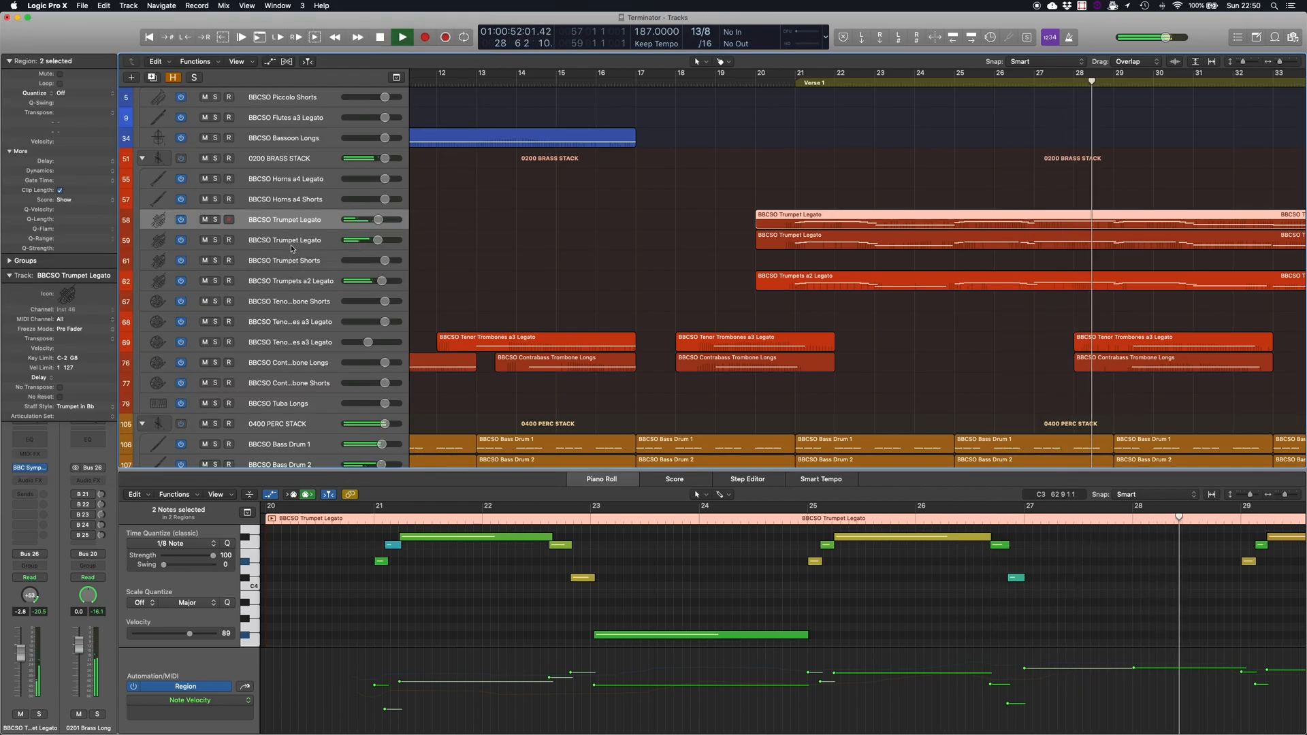
key(Down)
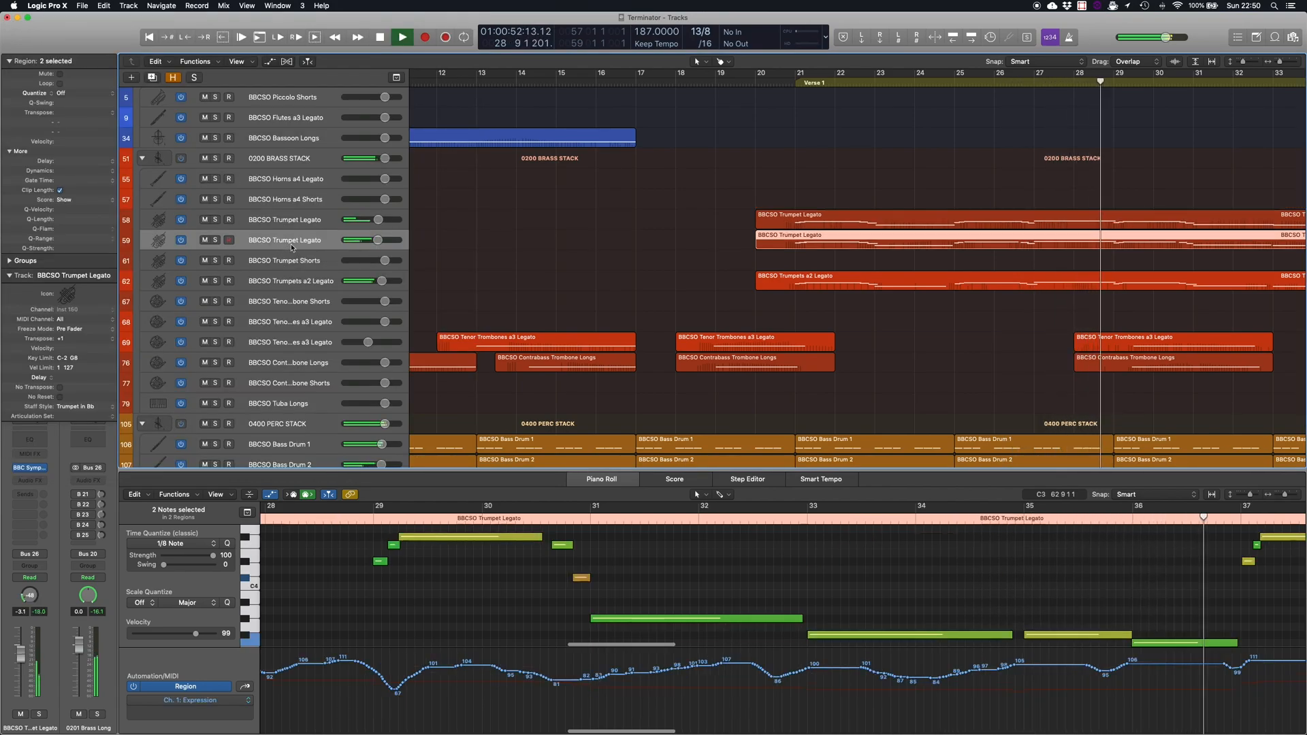
click(31, 468)
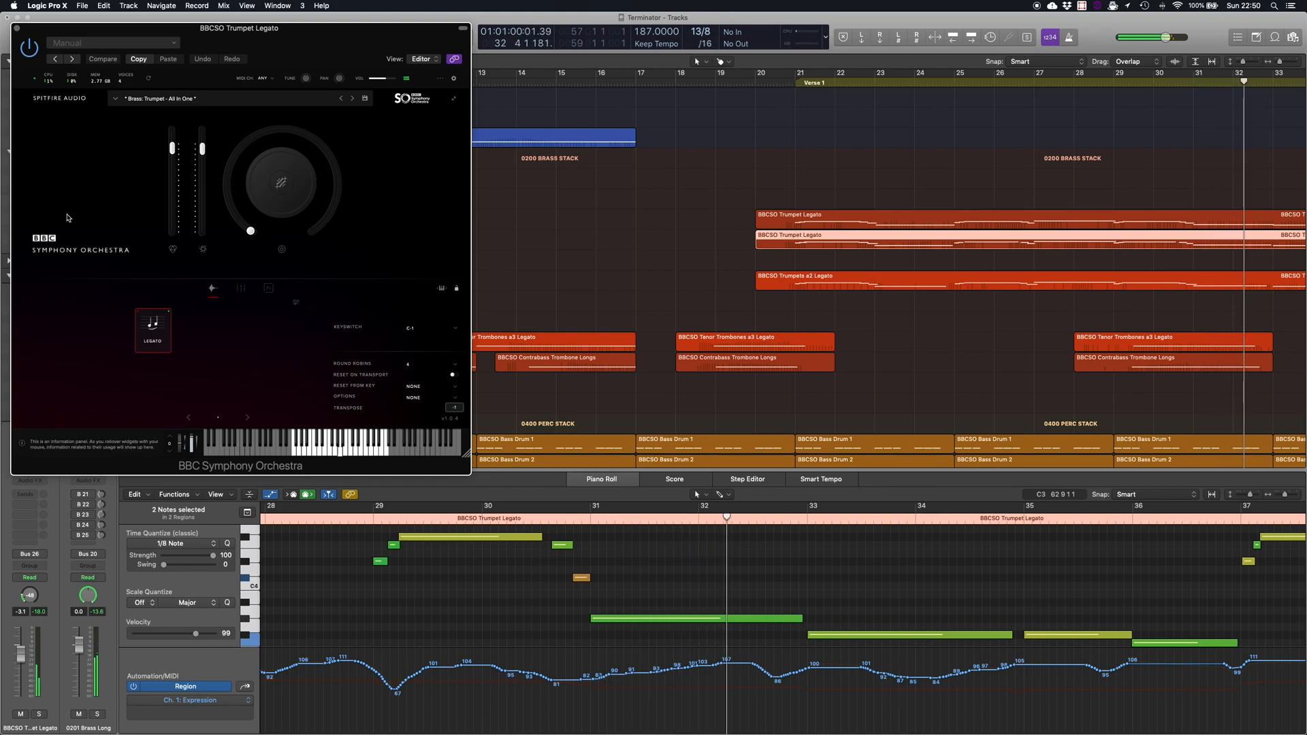
click(17, 28)
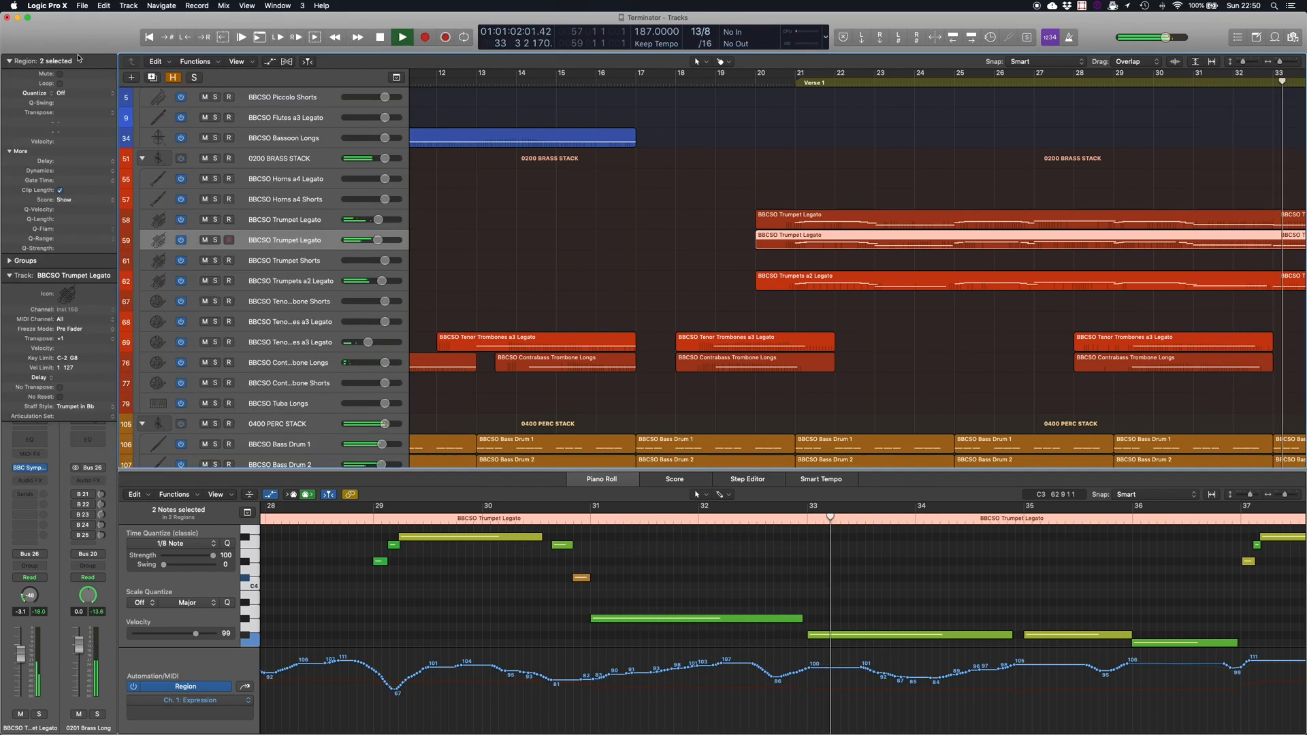
Follow playback into Verse 2 and inspect the Horns a4 Legato track's notes and instrument.
scroll(567, 308, down, 2)
scroll(568, 308, down, 2)
scroll(568, 308, right, 10)
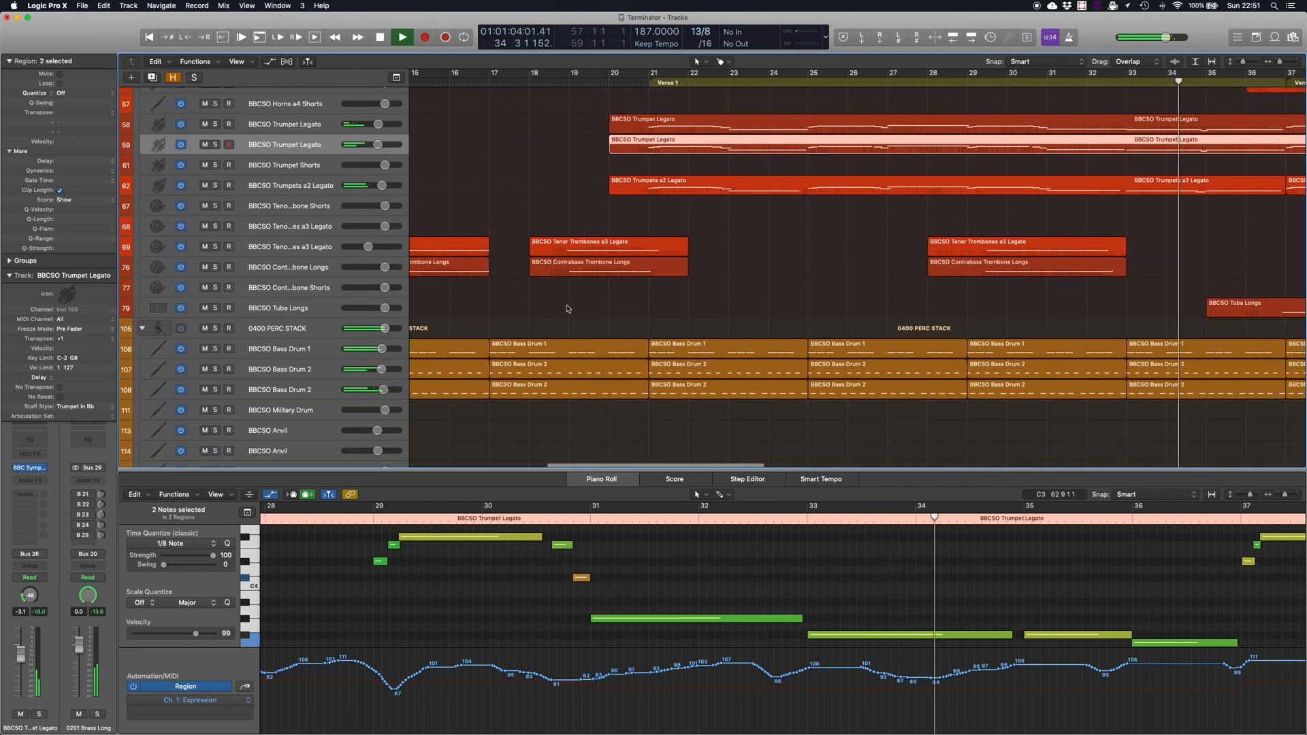
scroll(565, 308, up, 3)
scroll(523, 264, right, 5)
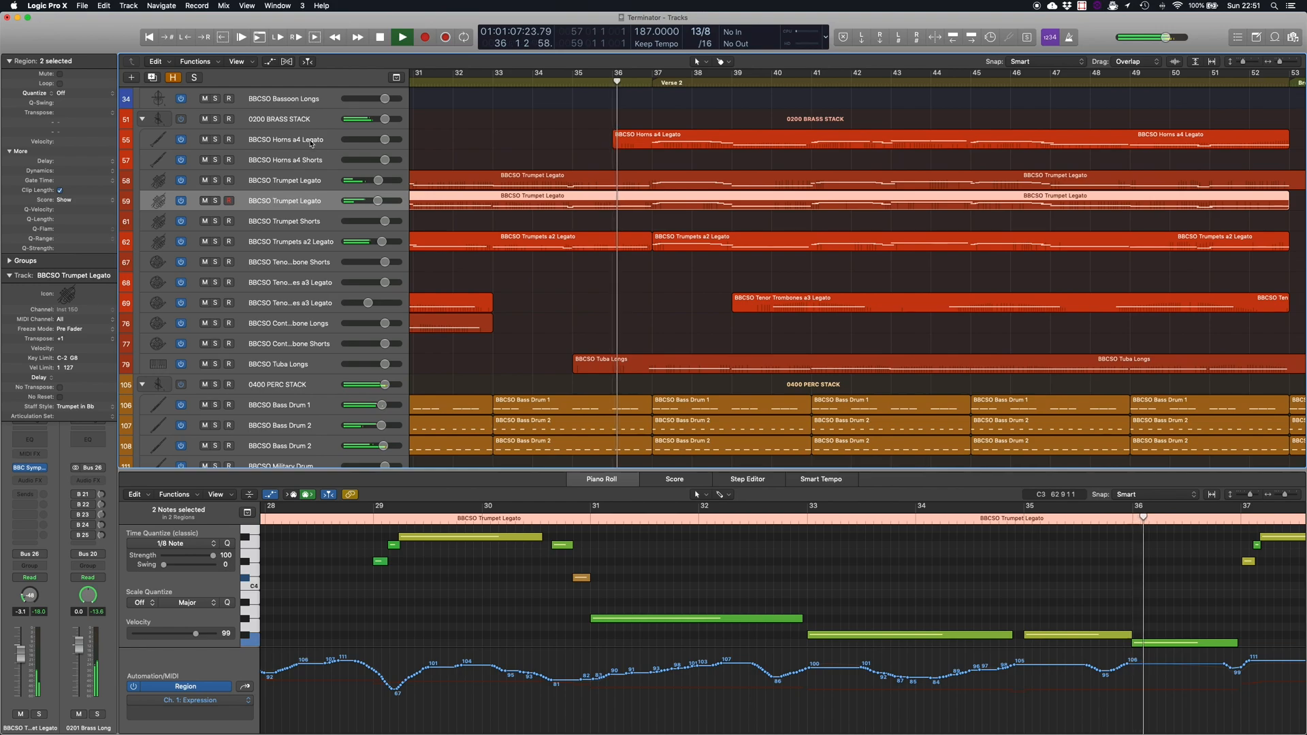
click(286, 139)
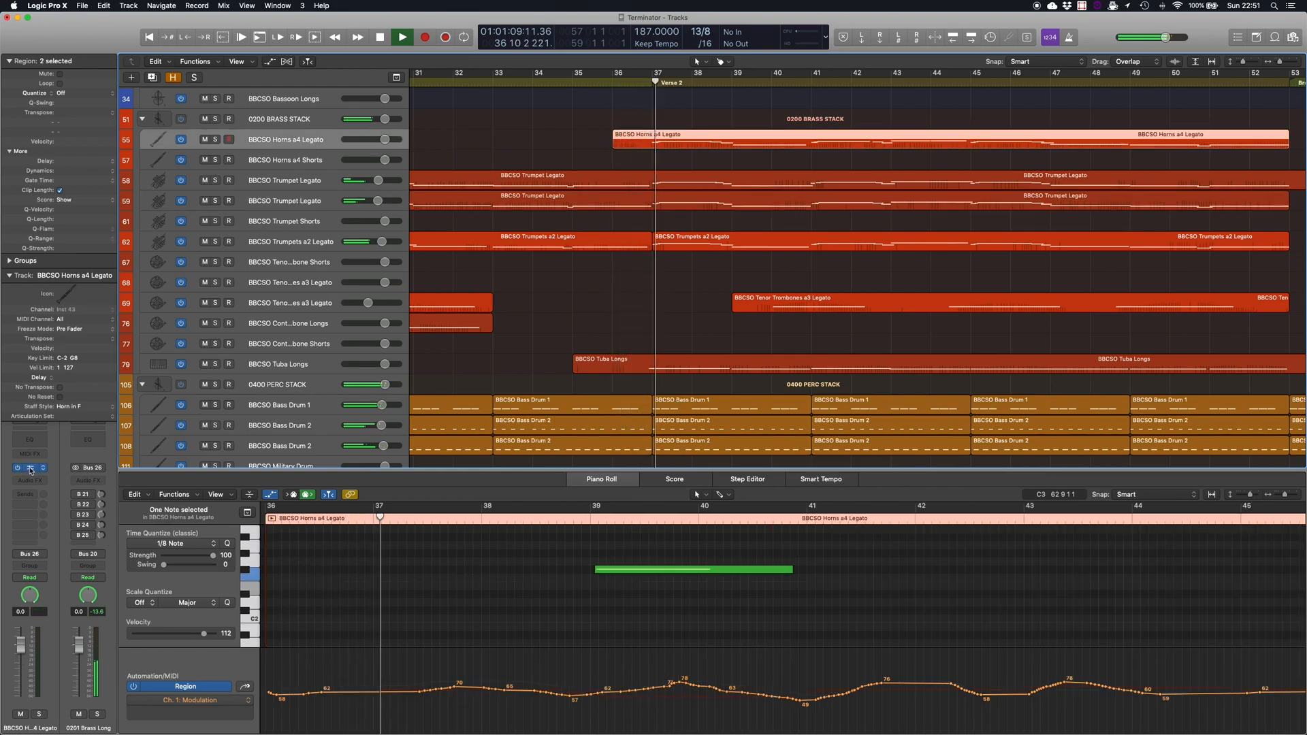
click(29, 468)
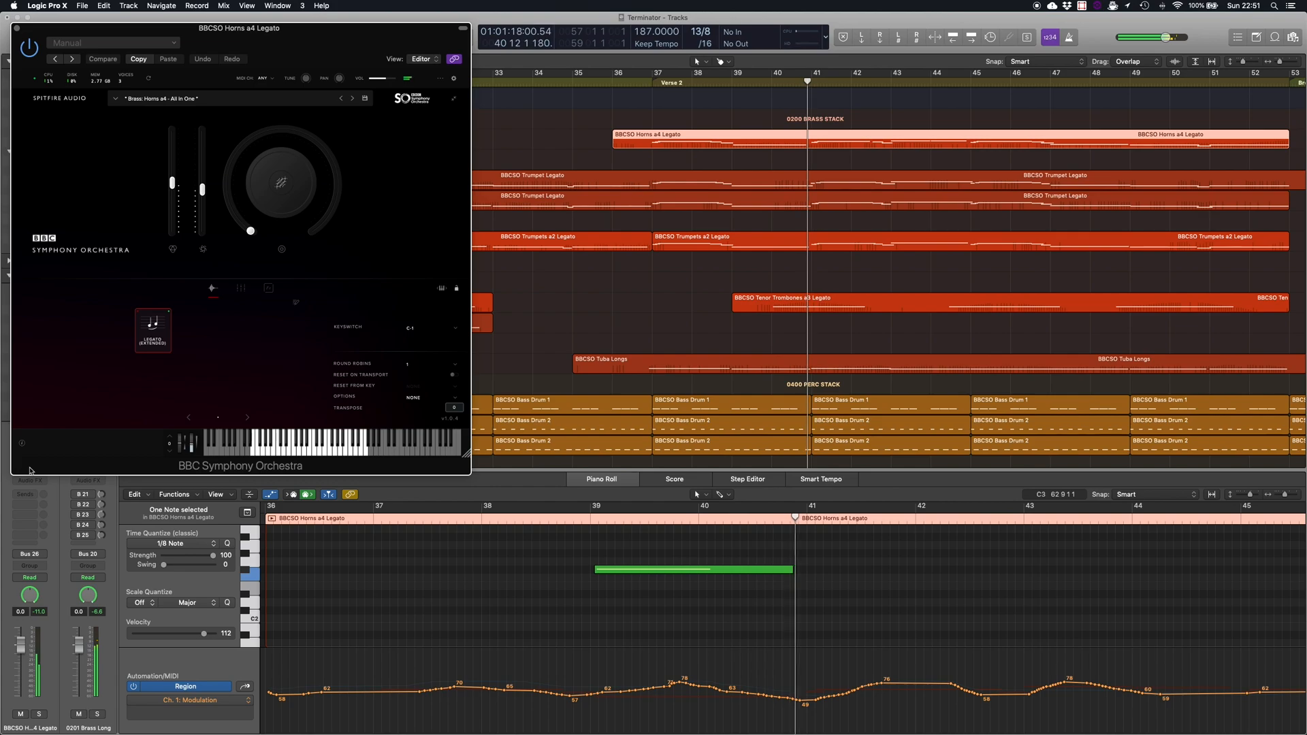
click(17, 28)
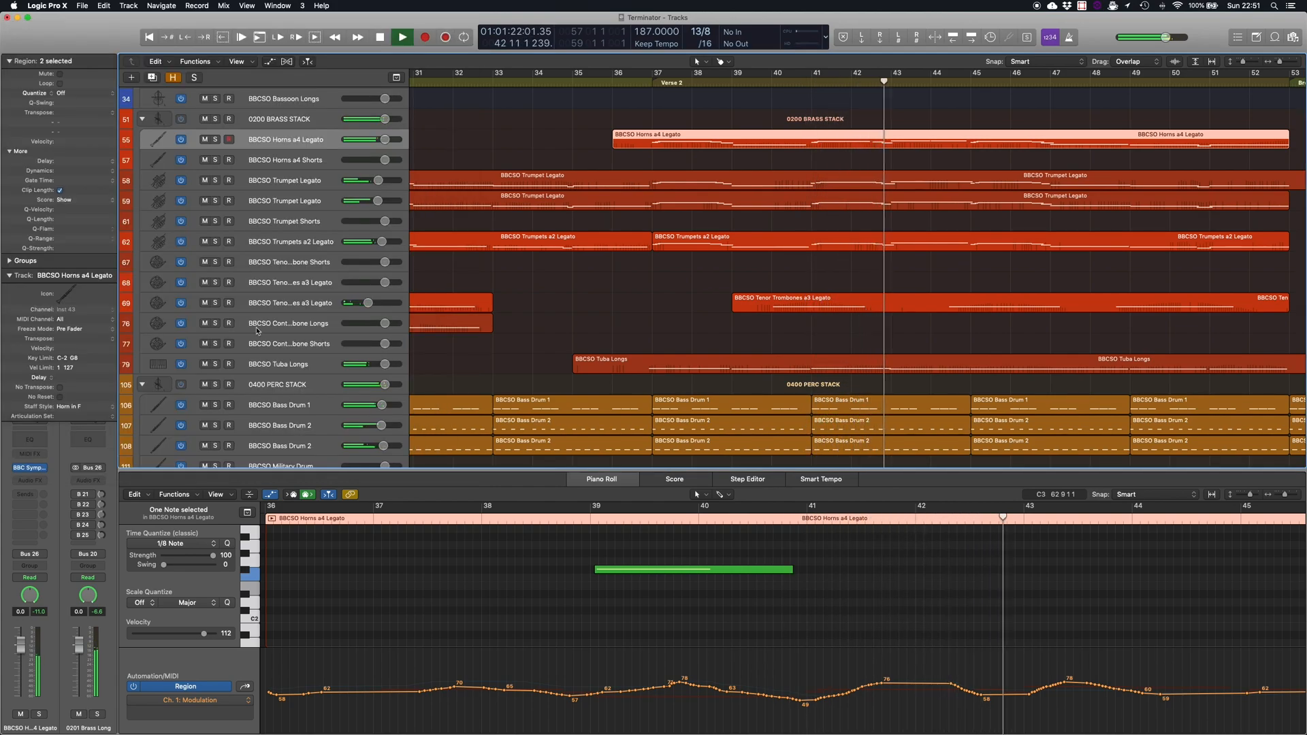
Inspect the Tuba Longs track's notes and instrument articulations during Verse 2.
click(295, 365)
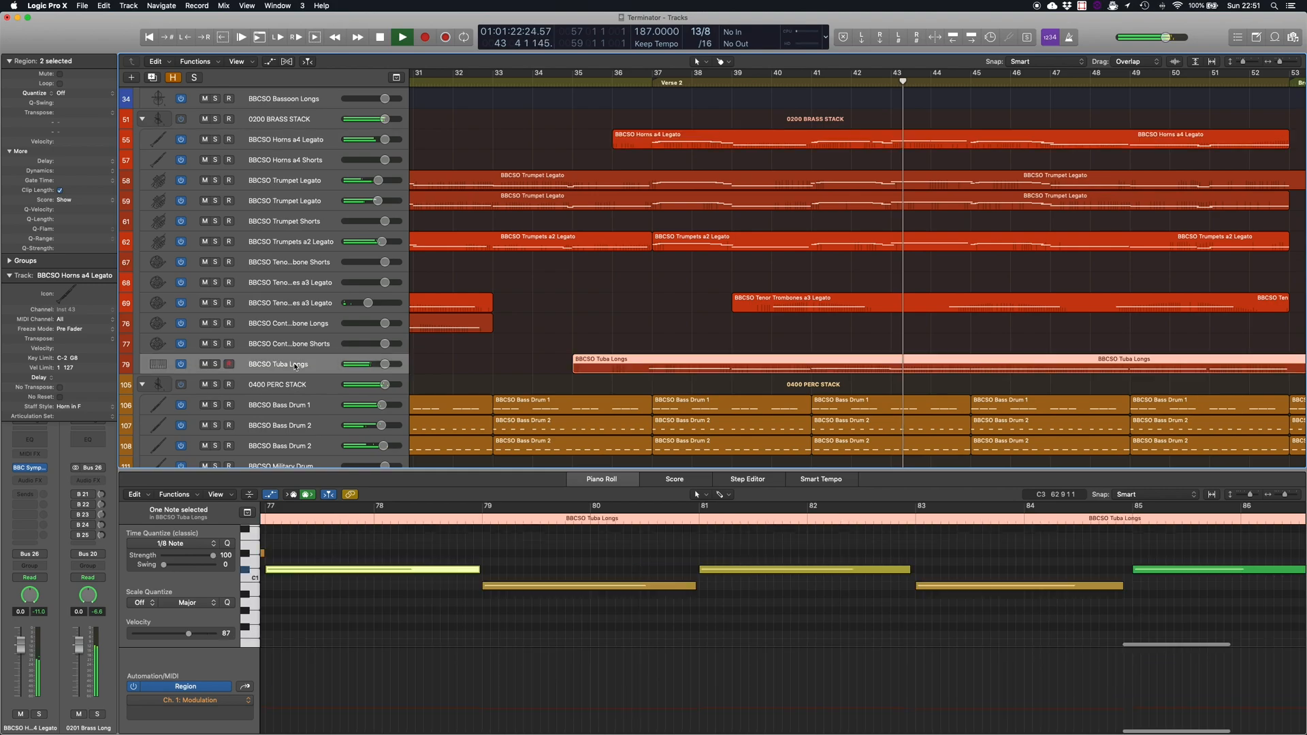
click(30, 468)
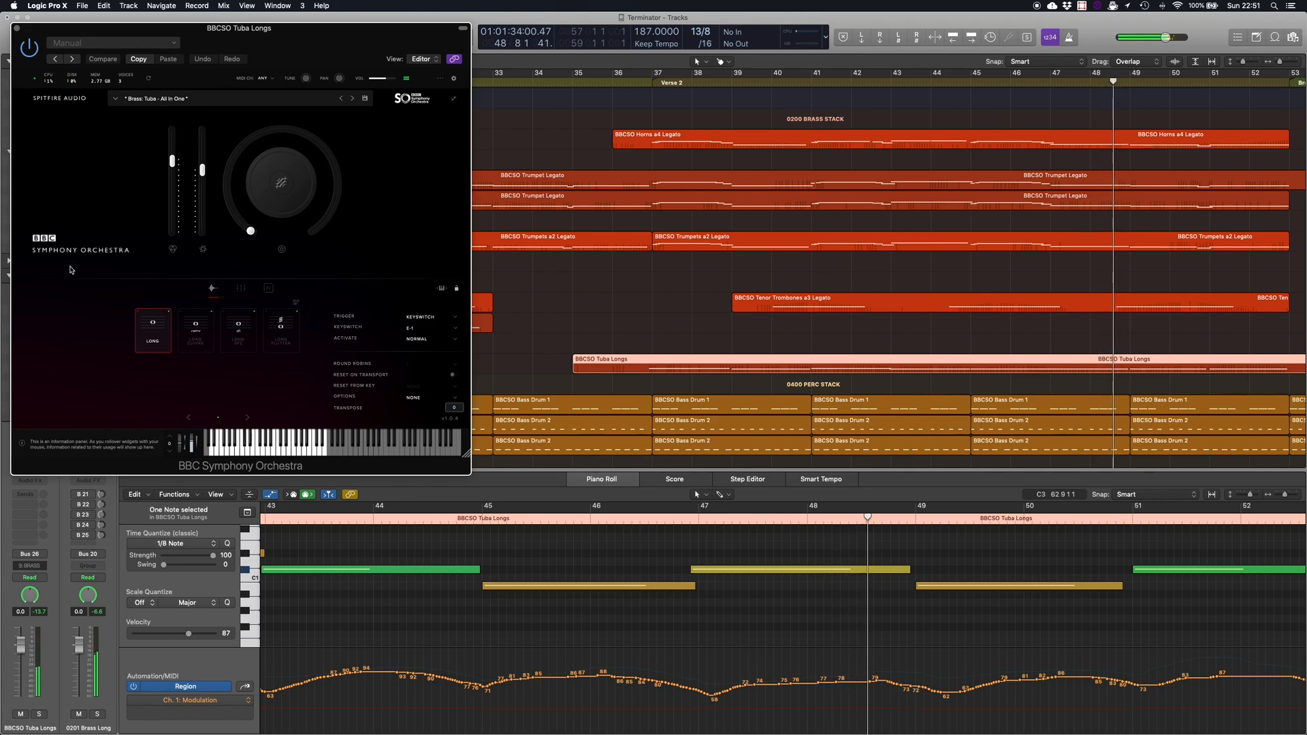
click(16, 29)
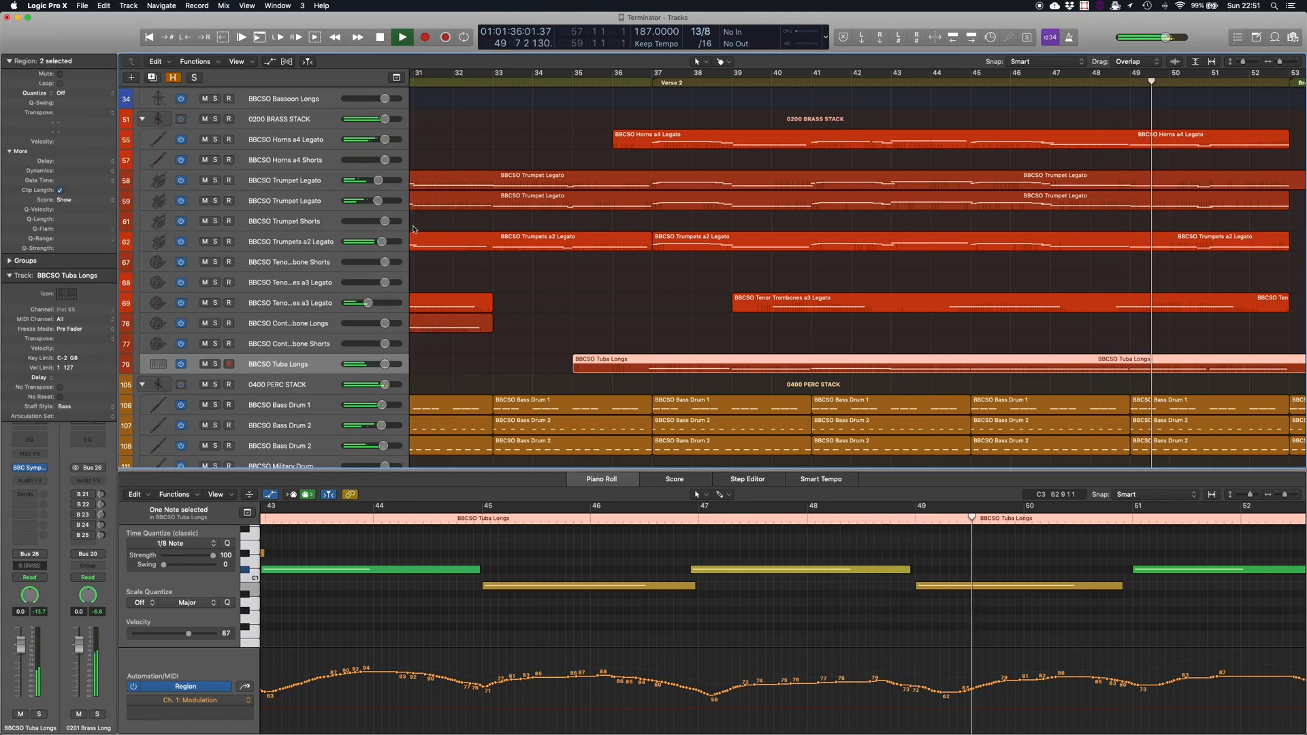
Follow playback into the Breakdown and inspect the notes and instrument of the first Anvil track.
scroll(546, 300, down, 5)
scroll(546, 301, right, 10)
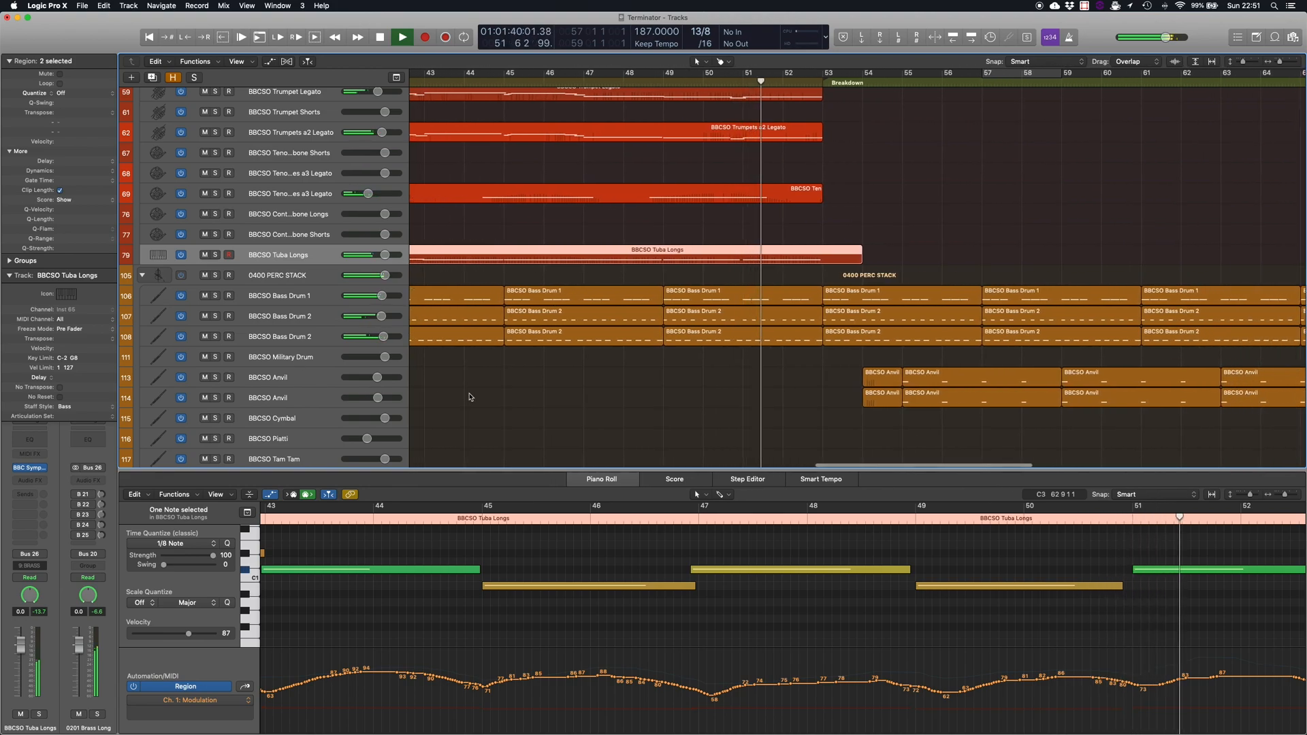
click(276, 379)
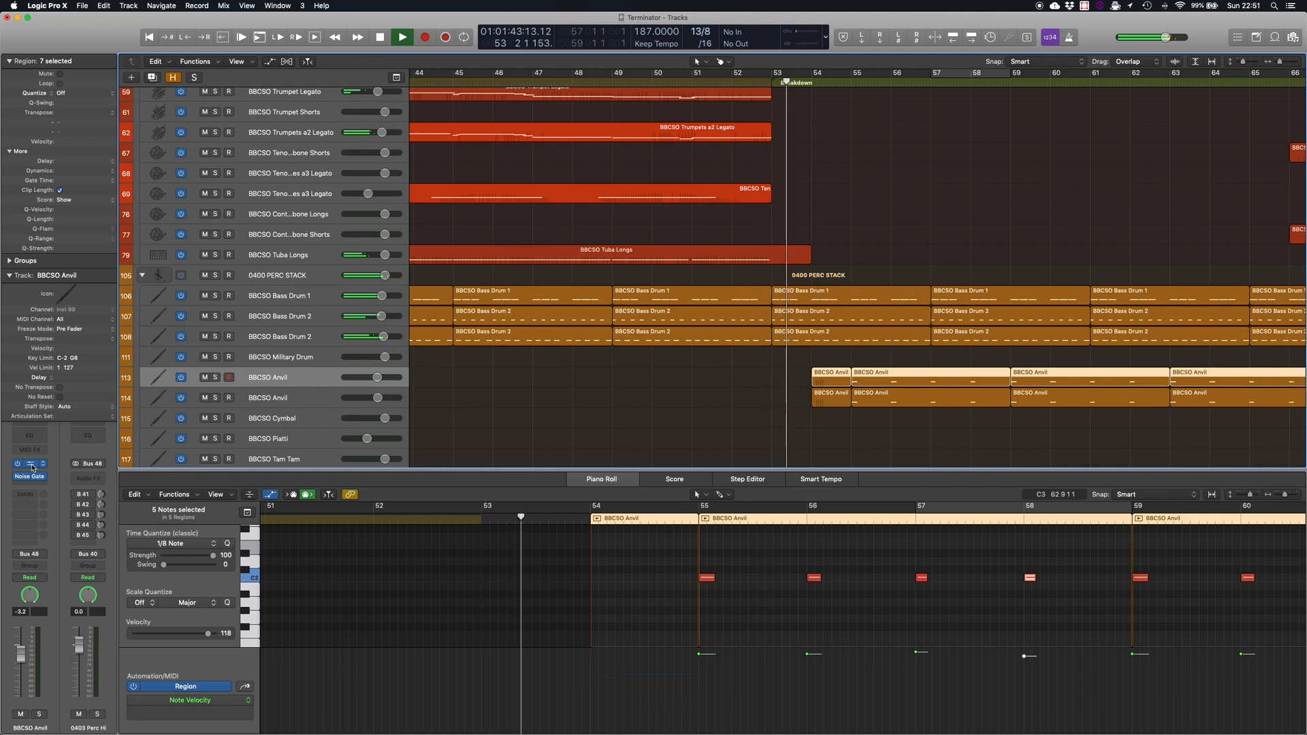
click(31, 465)
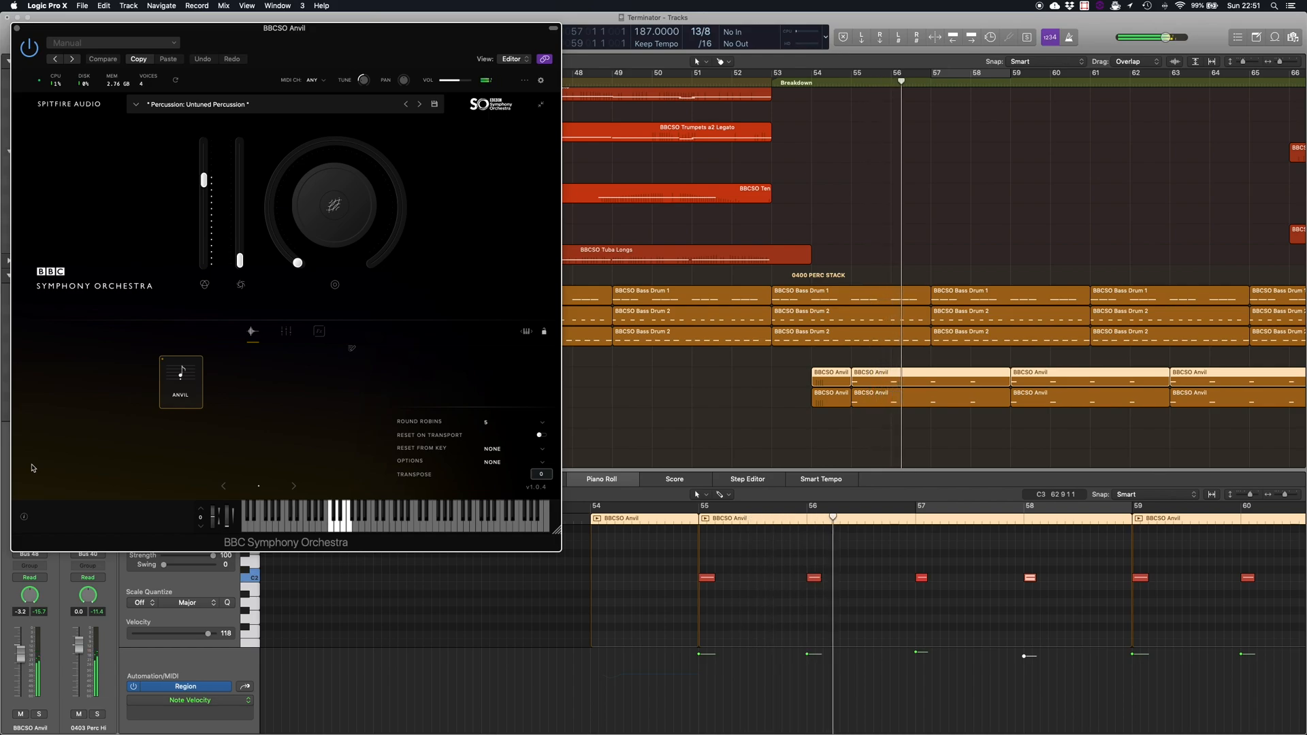
click(18, 32)
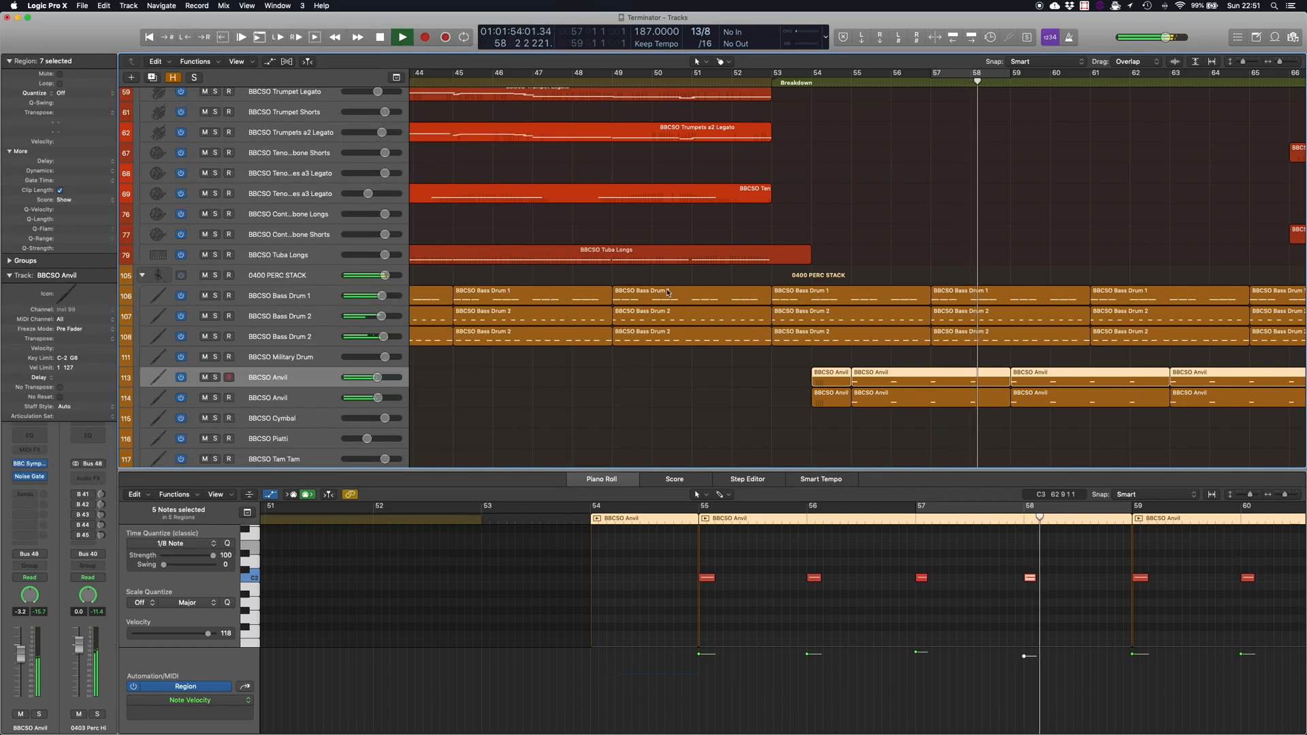
Examine the string regions in the Breakdown and the notes and modulation of the Celli Longs region starting at bar 61.
scroll(761, 347, down, 10)
scroll(761, 347, down, 1)
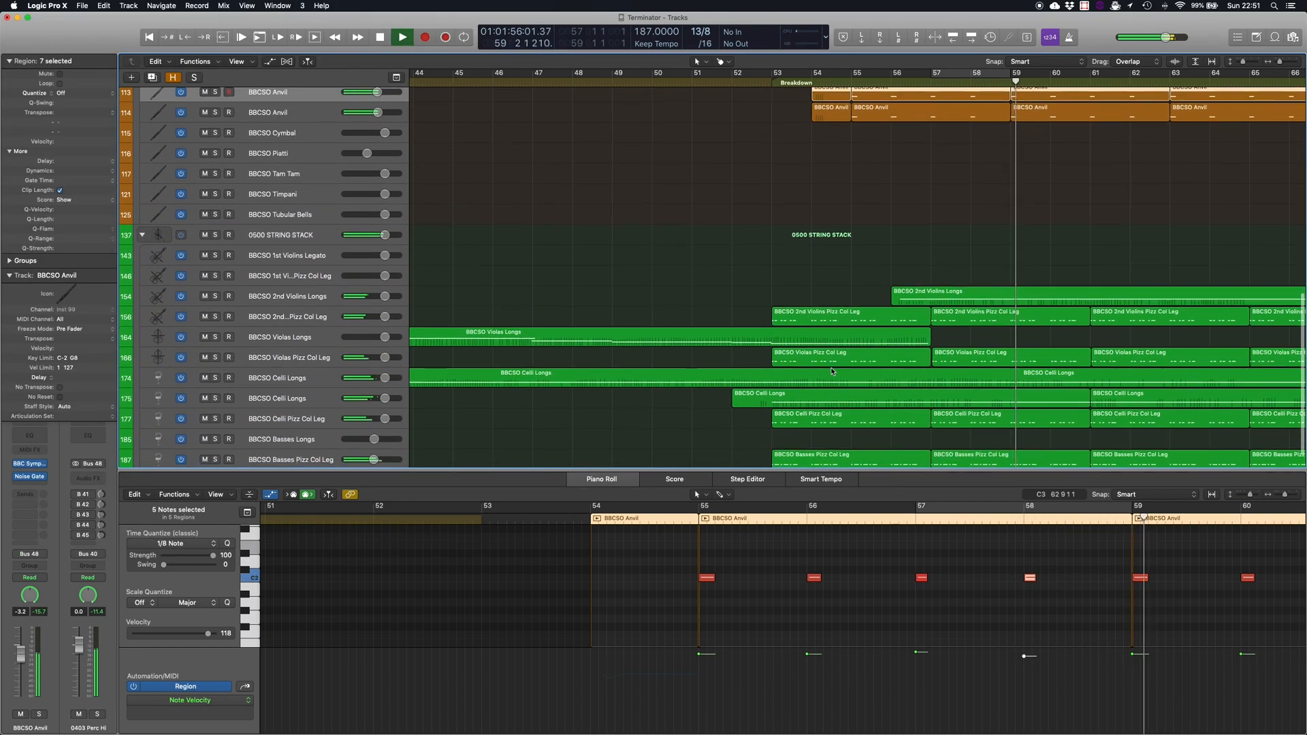
click(1109, 401)
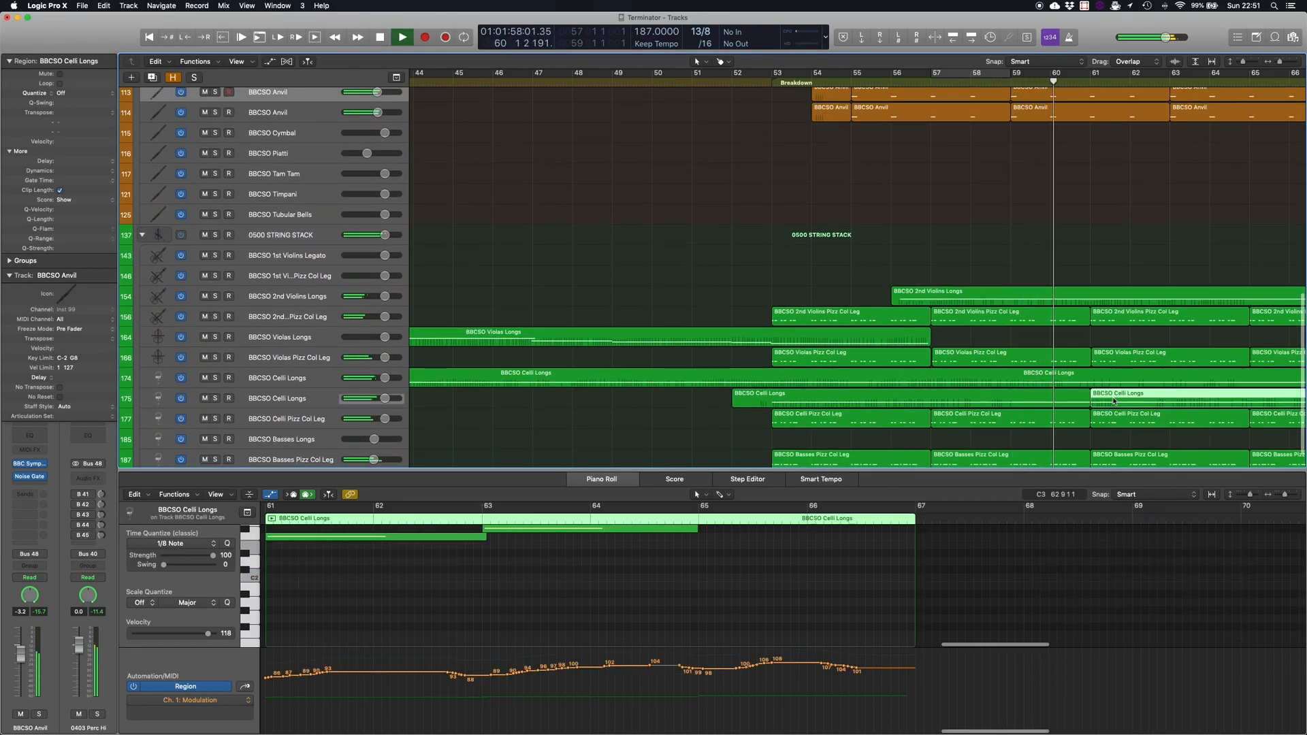
scroll(763, 590, up, 1)
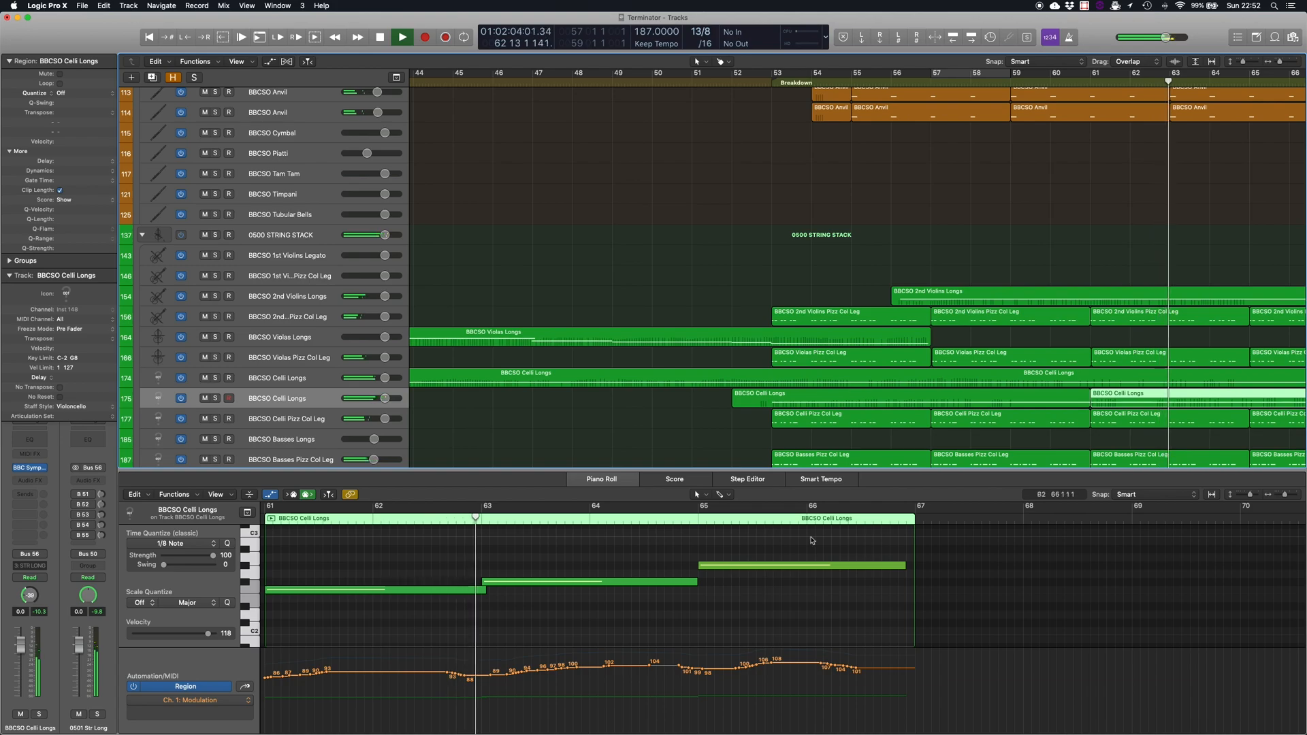
Follow playback through the Breakdown into Verse 3, examining the string, percussion, brass and woodwind regions.
scroll(856, 406, right, 2)
scroll(856, 406, right, 10)
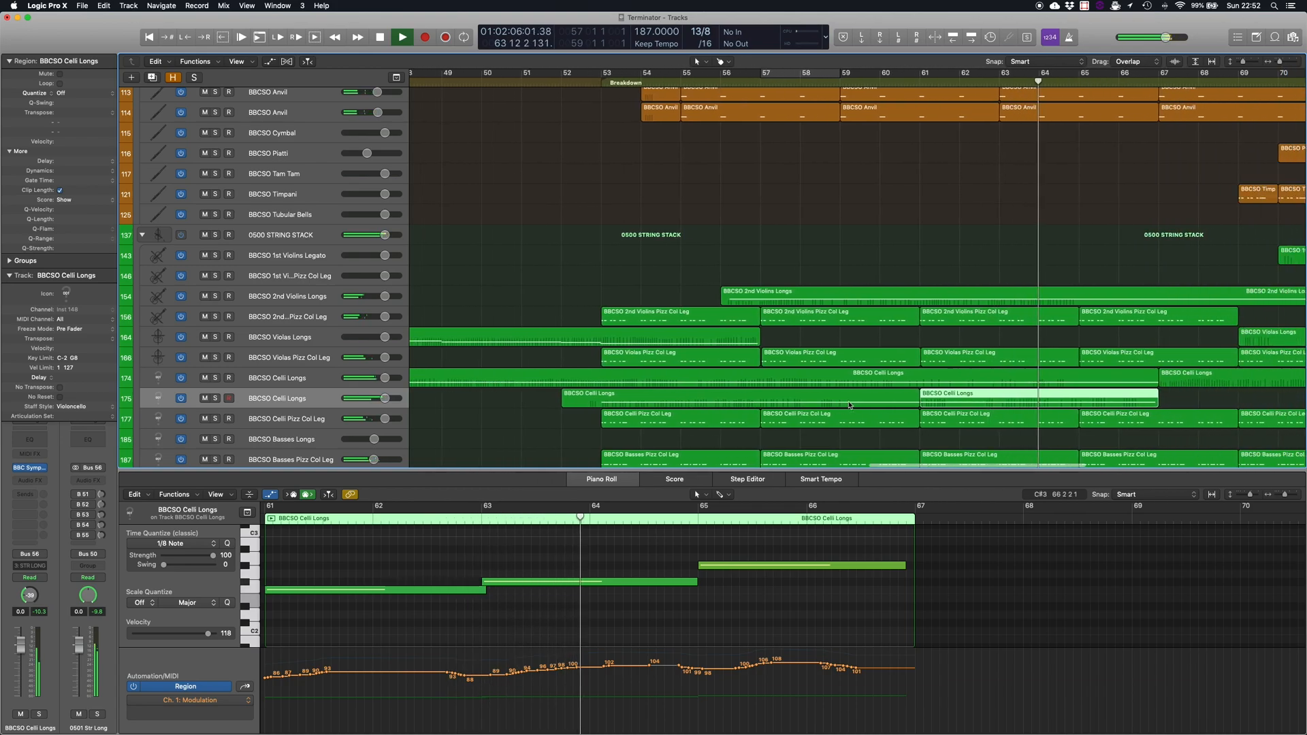
scroll(850, 406, up, 6)
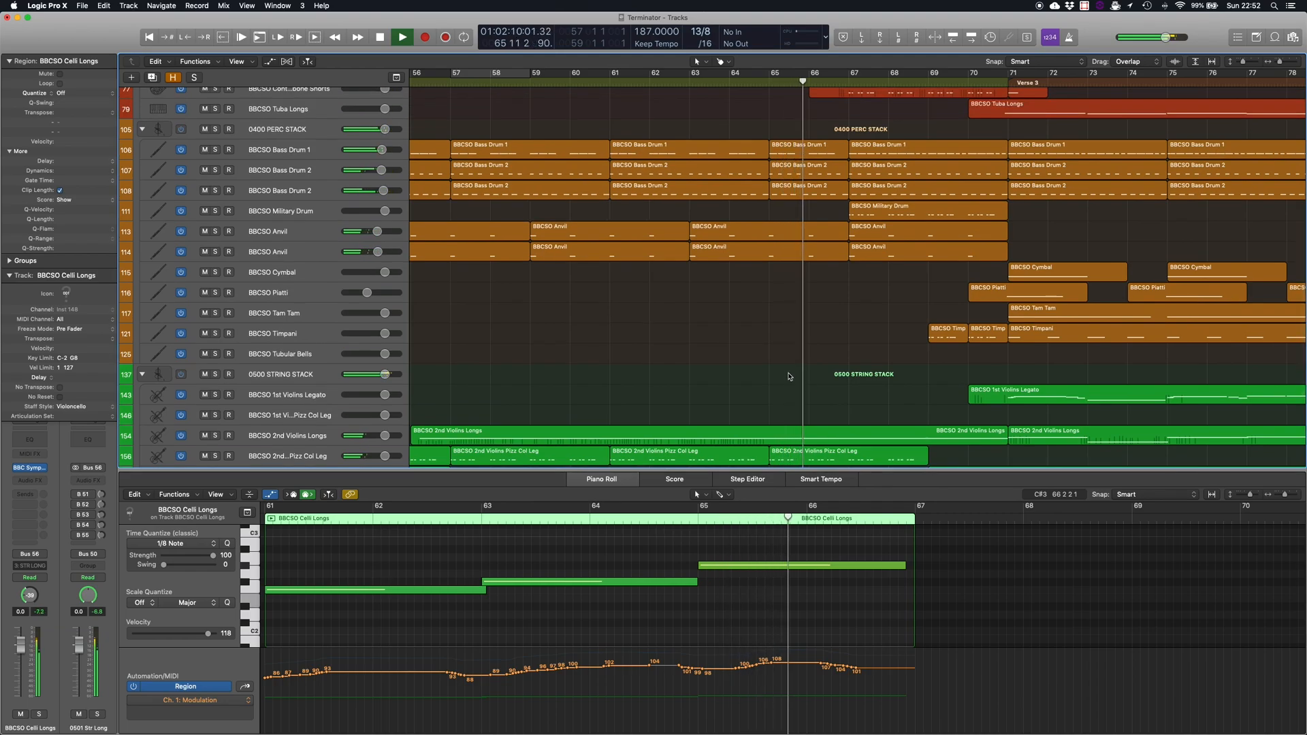
scroll(786, 372, up, 6)
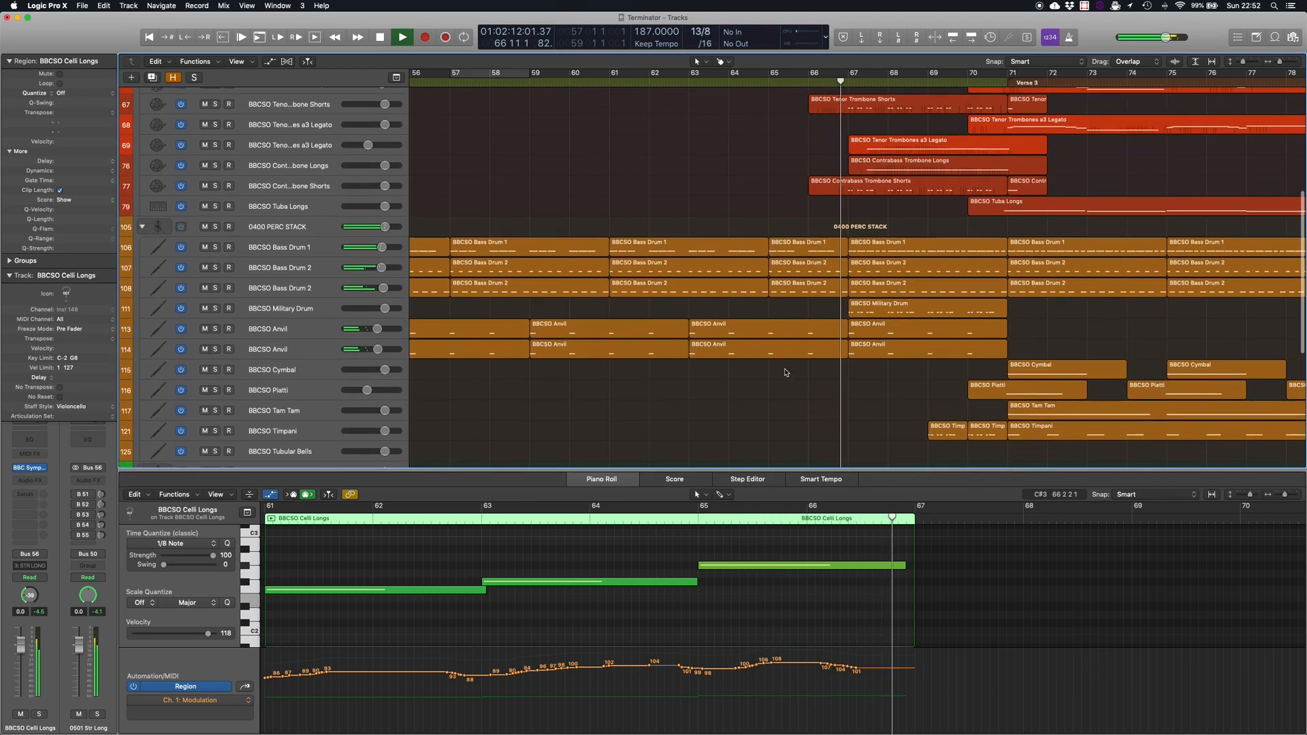
scroll(786, 373, up, 1)
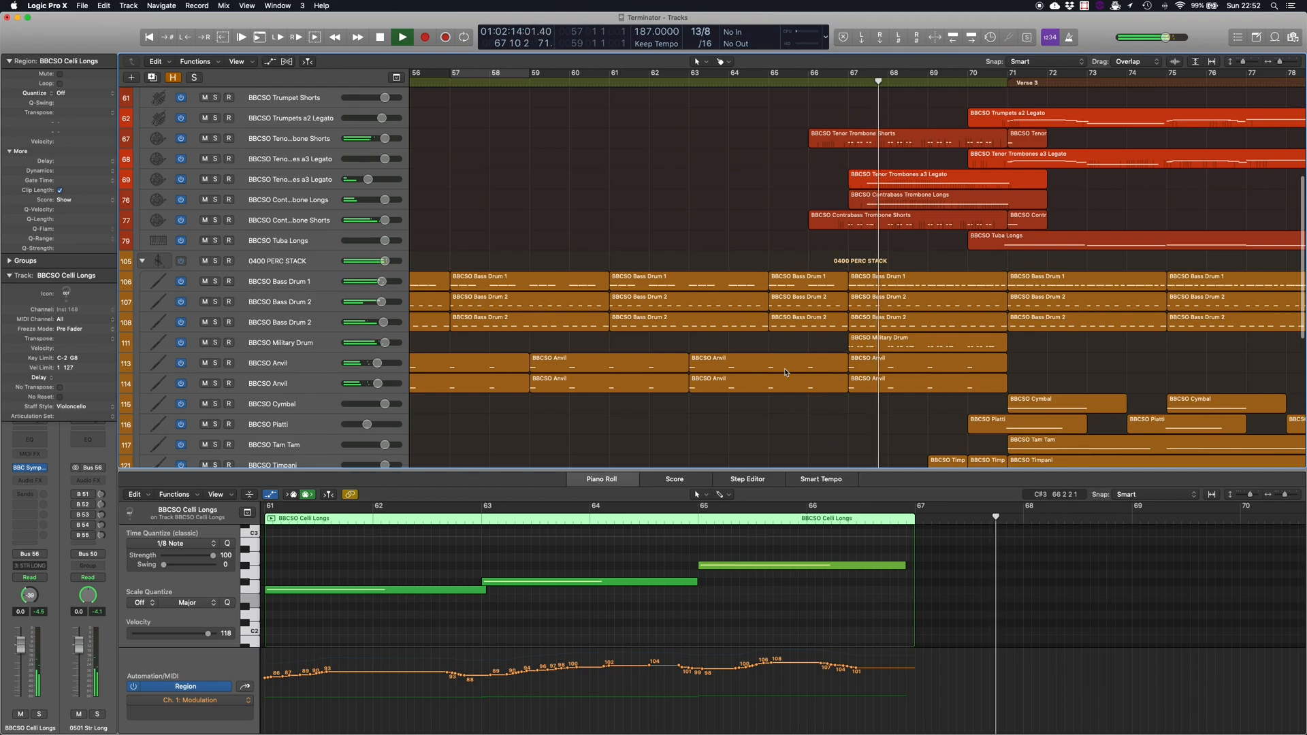
scroll(775, 367, right, 10)
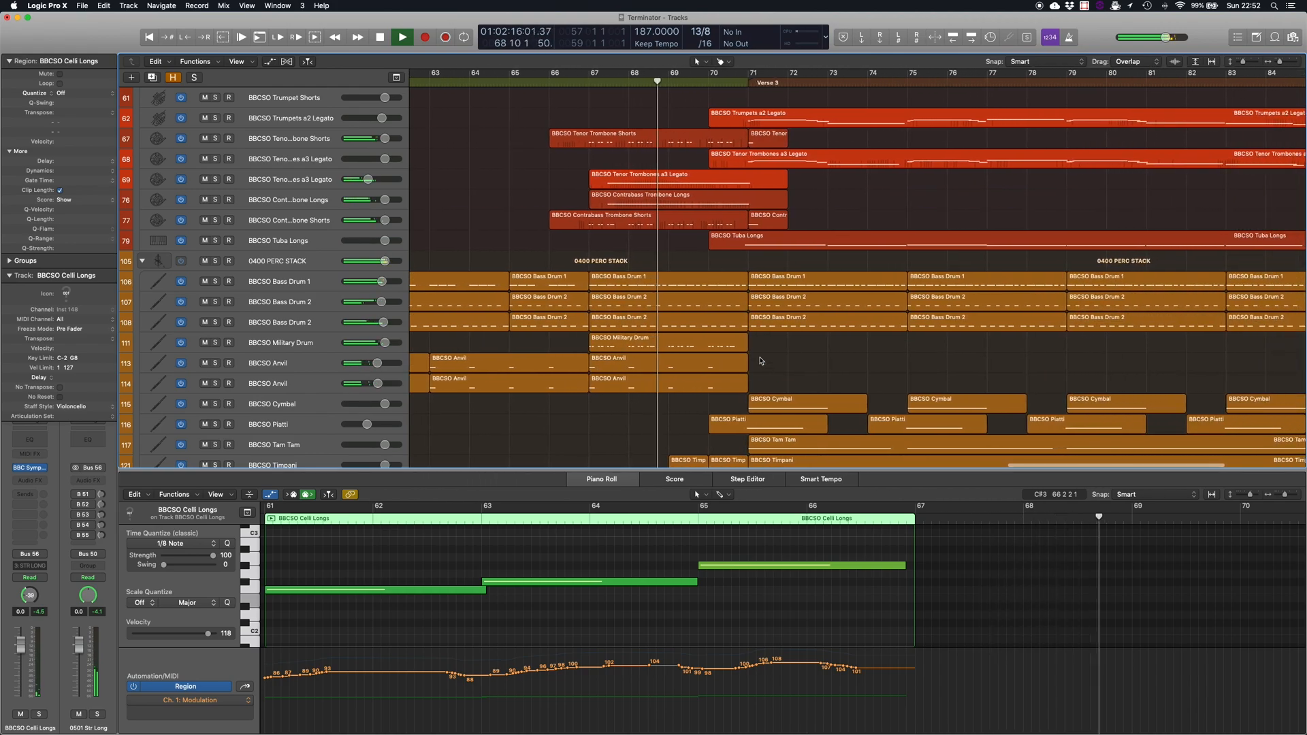
scroll(742, 354, up, 3)
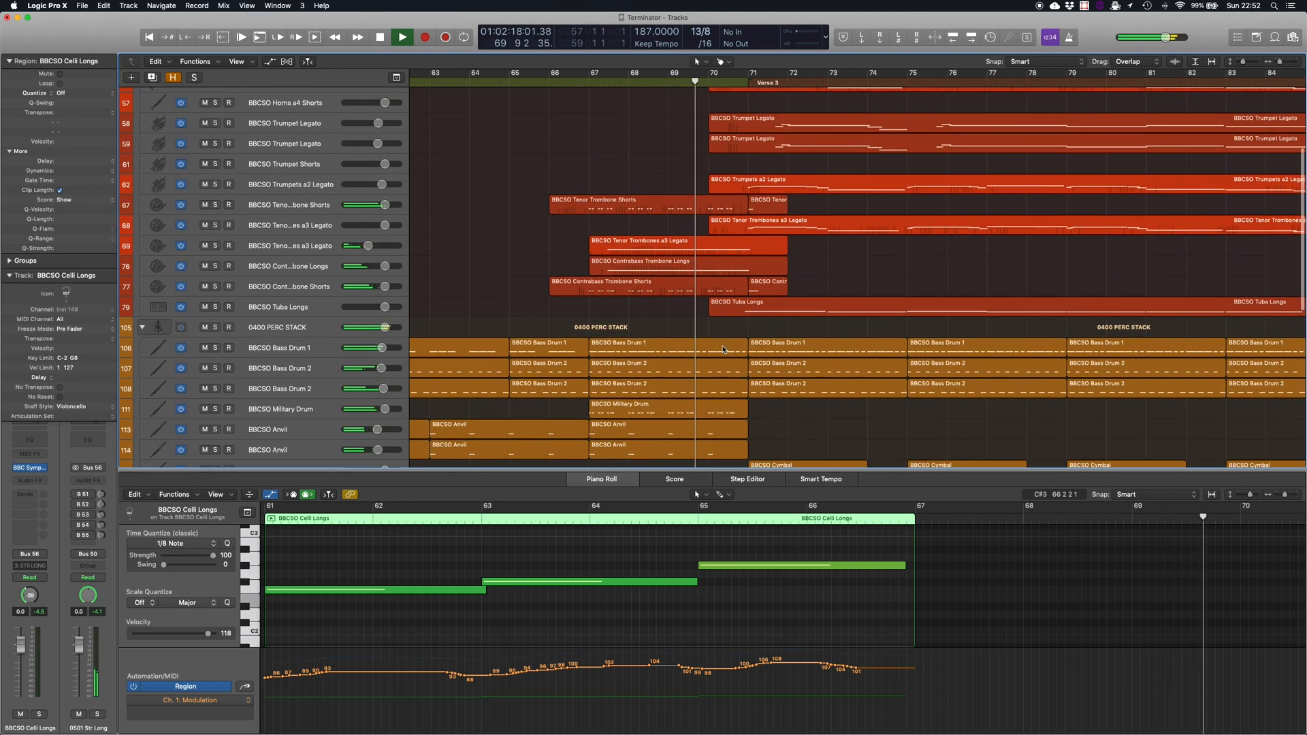
scroll(722, 349, up, 3)
scroll(727, 357, up, 1)
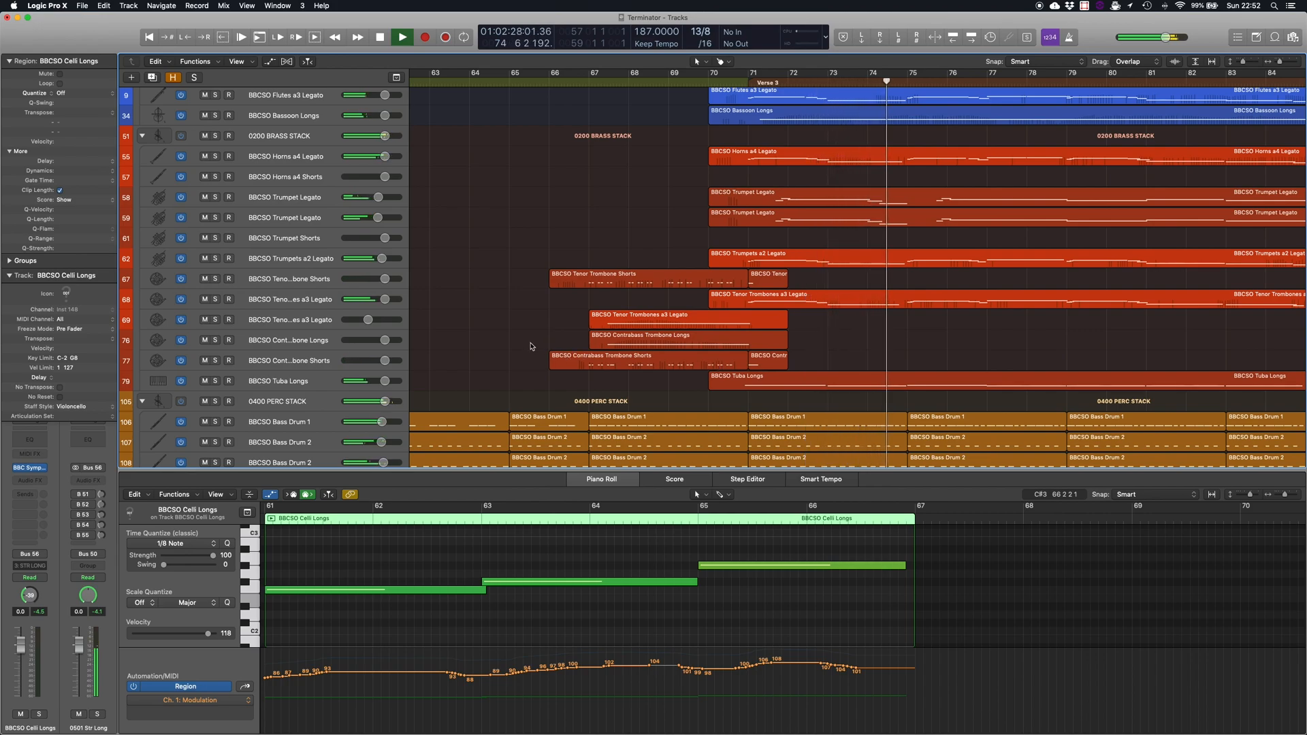
Examine the percussion and string regions of Verse 3 and inspect the notes of the long Timpani region.
scroll(534, 347, down, 14)
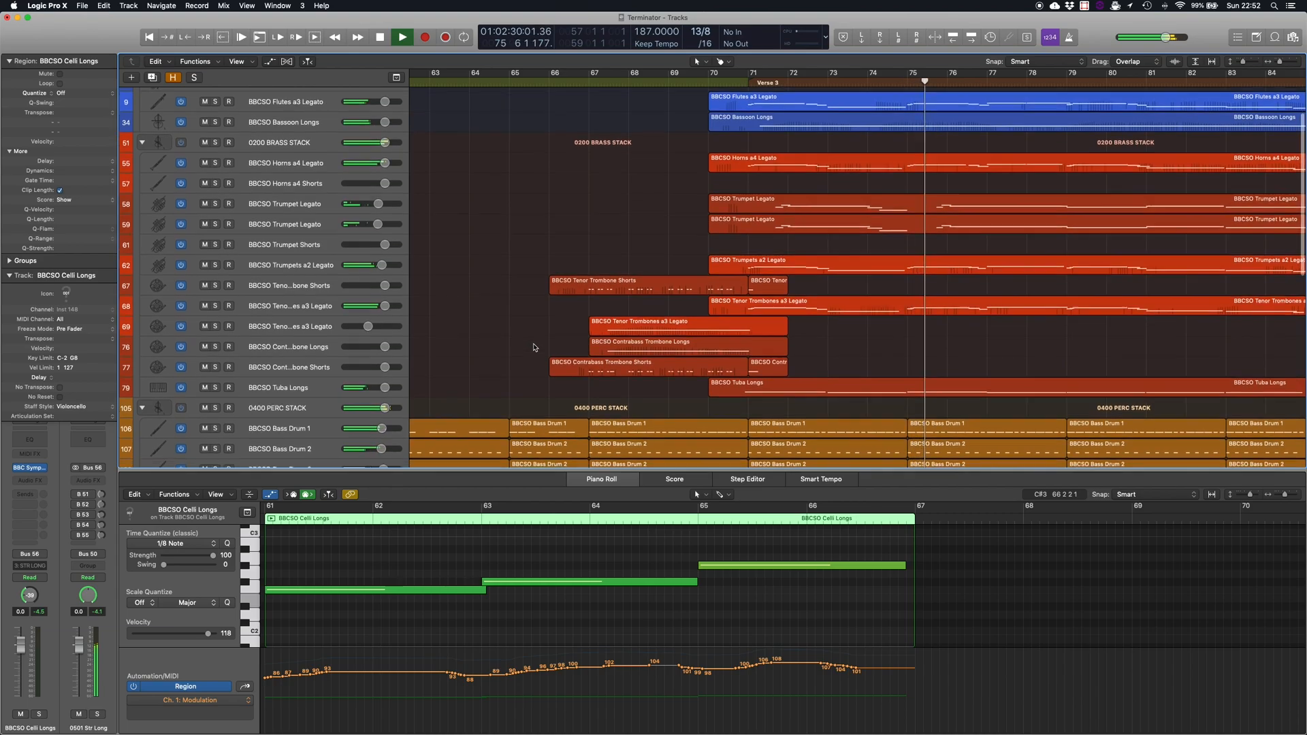
scroll(534, 347, right, 5)
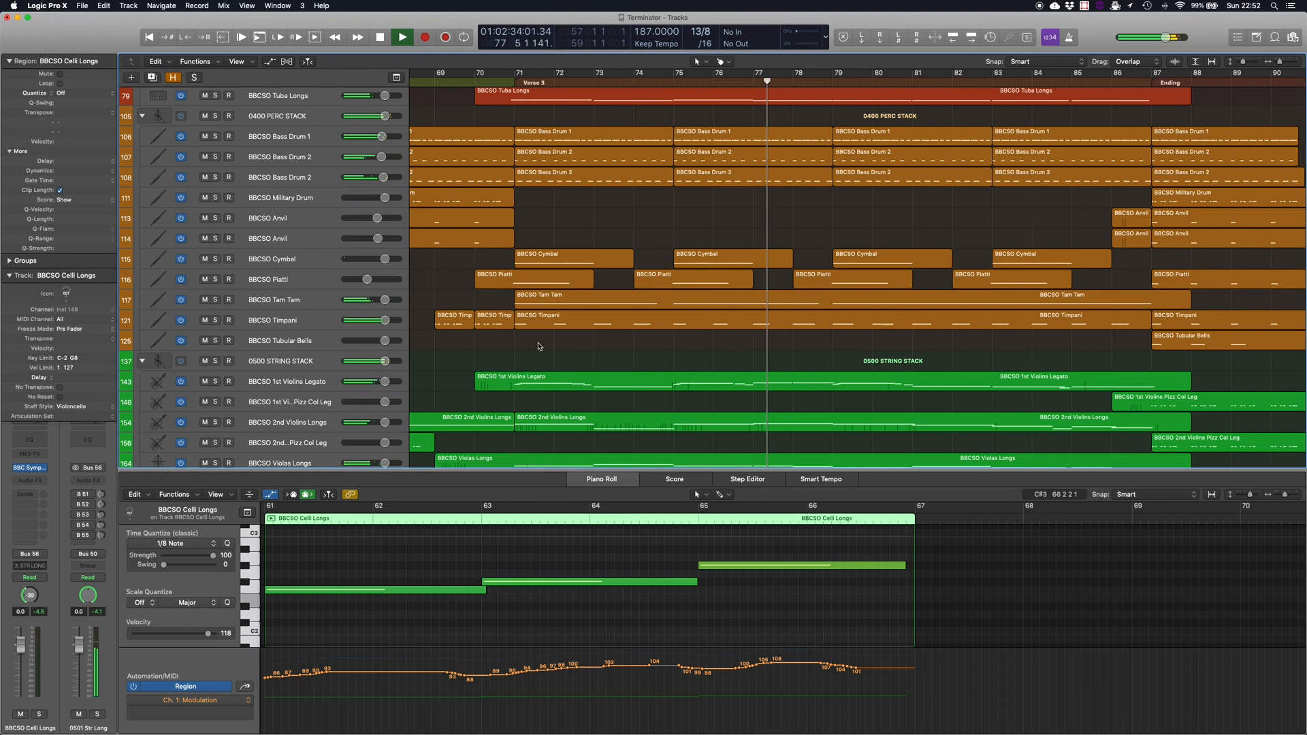
click(572, 316)
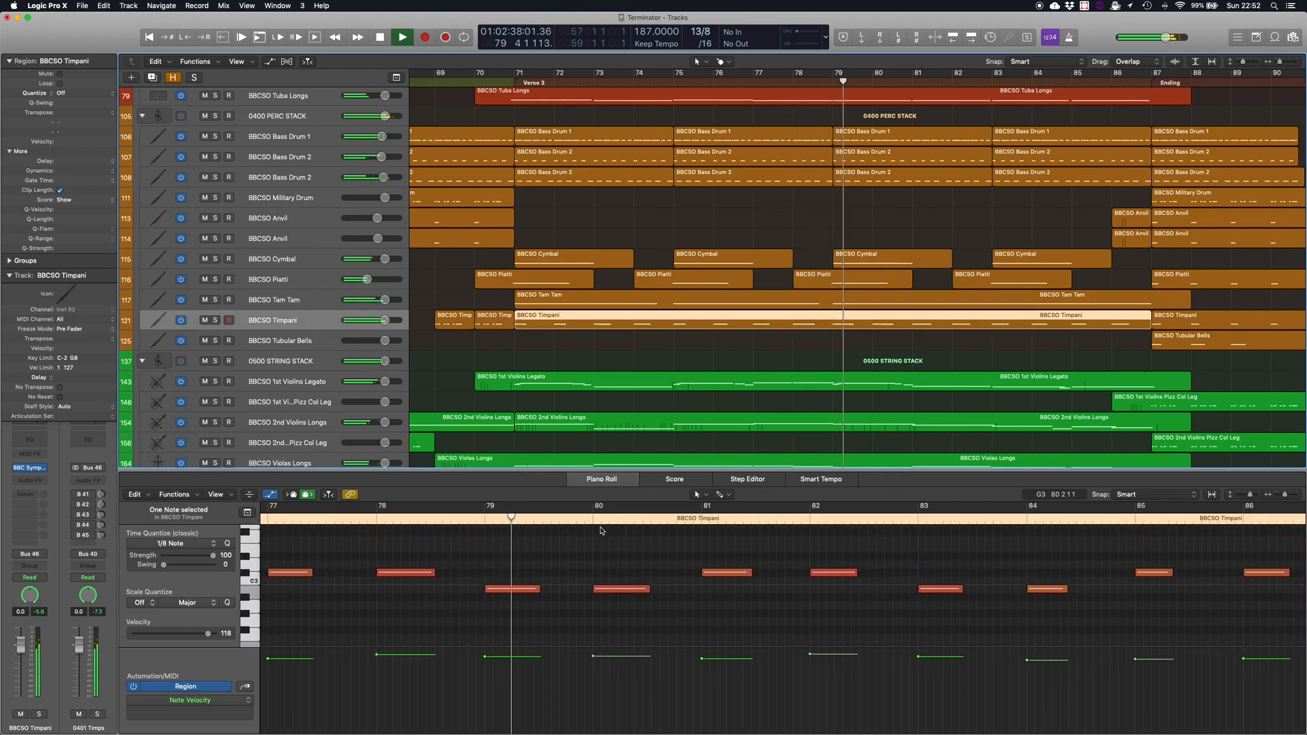
Inspect the 1st Violins Legato region's notes and the track's instrument during Verse 3.
click(659, 388)
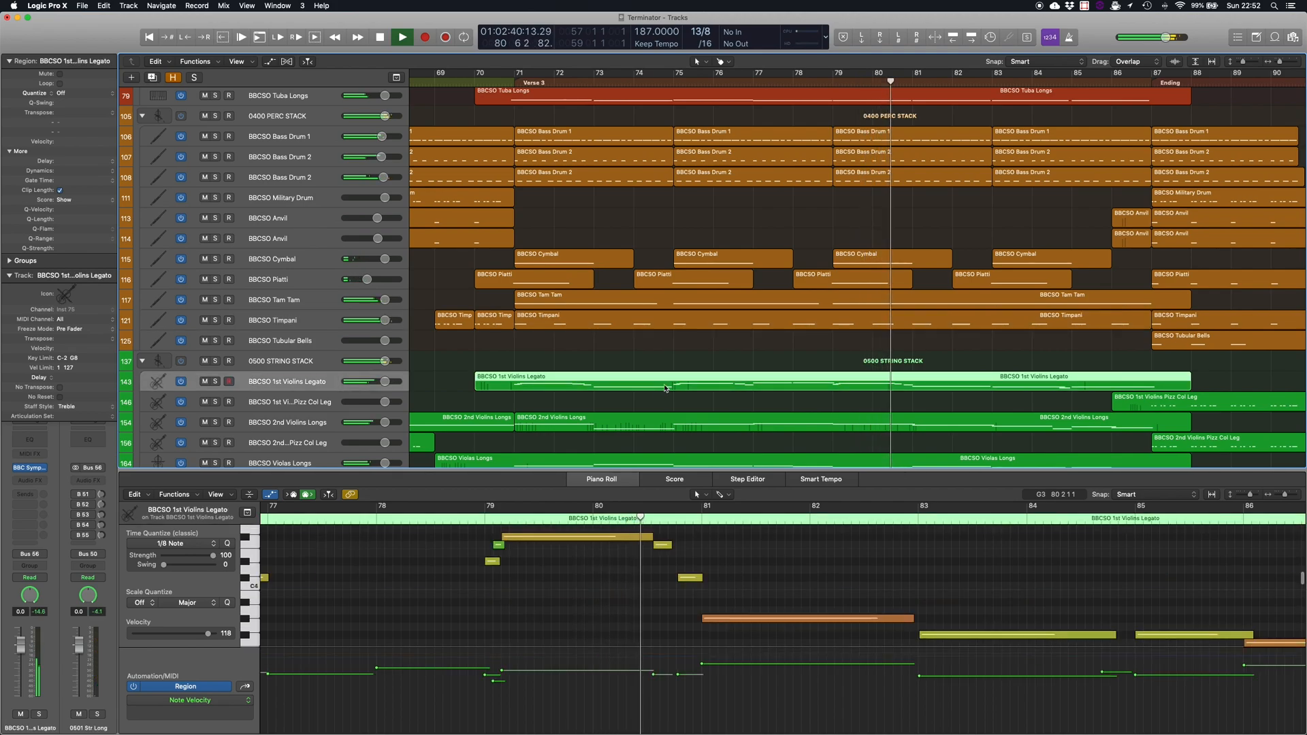
click(30, 467)
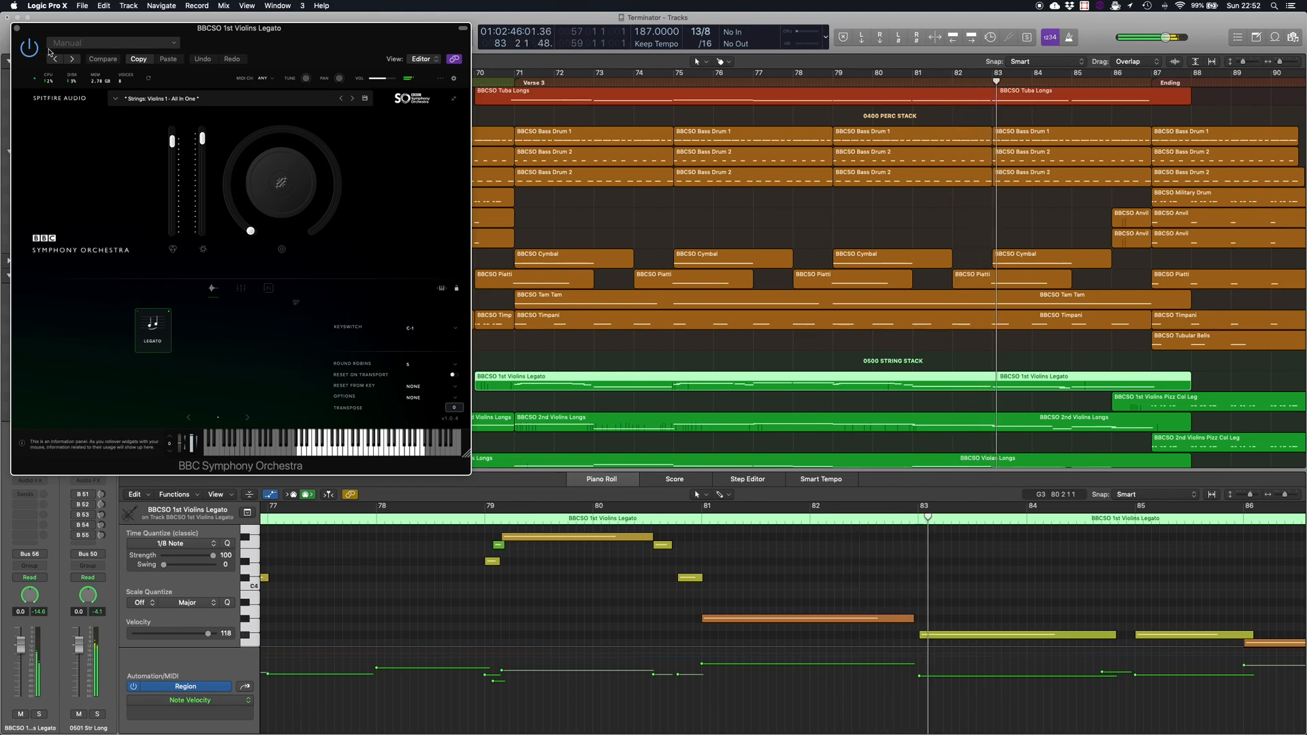
click(16, 29)
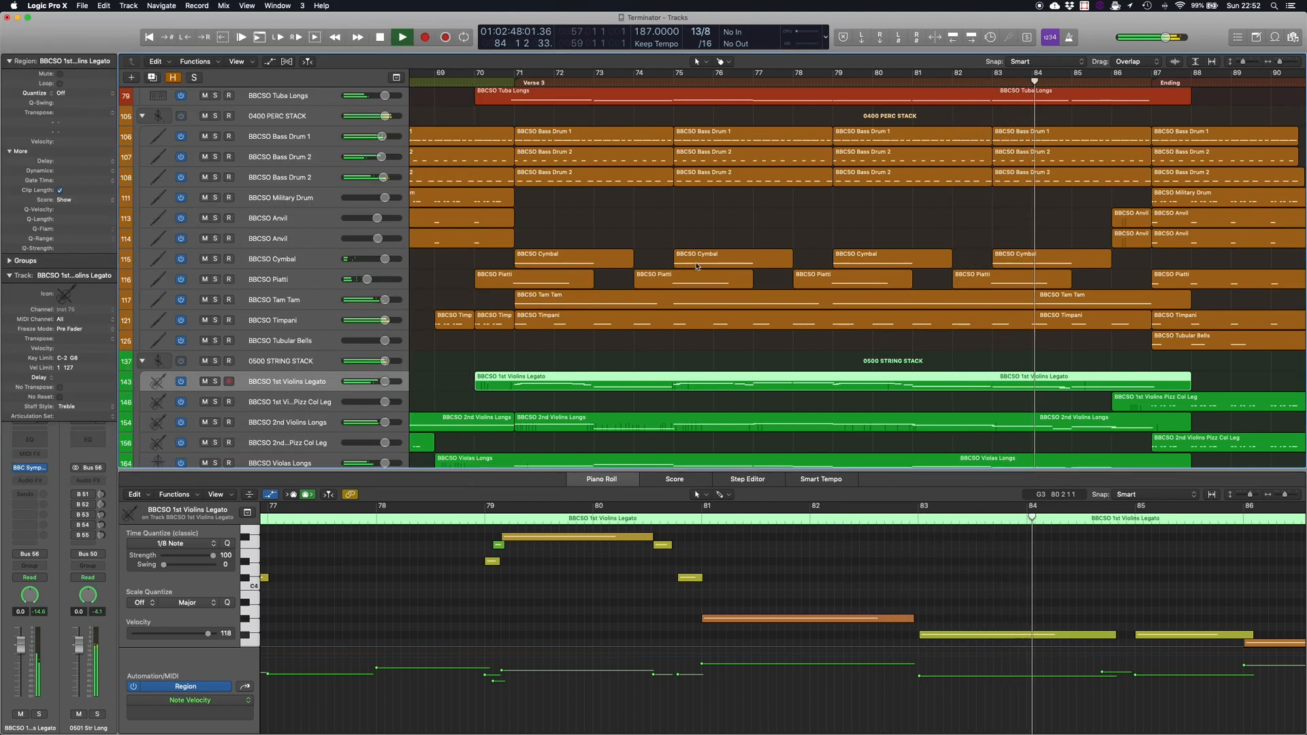
Collapse the Piano Roll to view more of the arrangement through the Ending, and stop playback once the piece is over.
scroll(662, 278, right, 5)
scroll(662, 278, up, 2)
scroll(662, 277, down, 2)
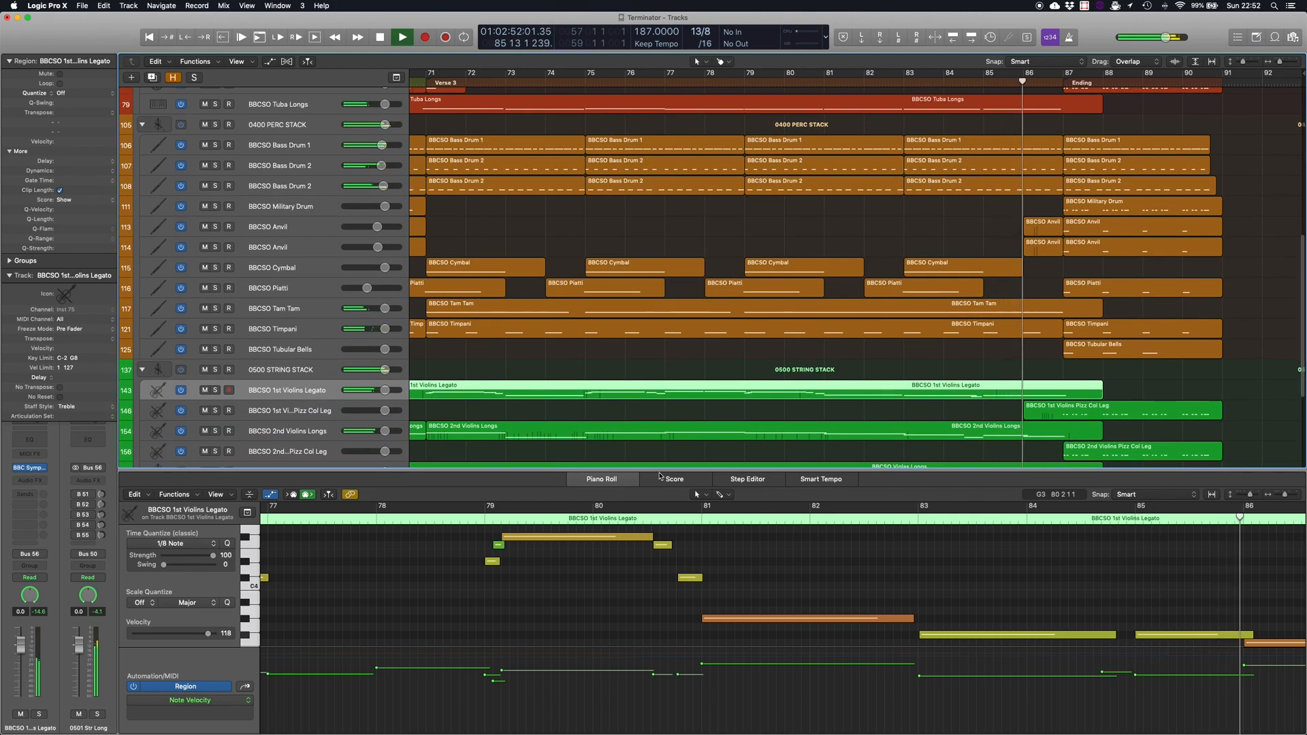
drag(677, 471, 681, 732)
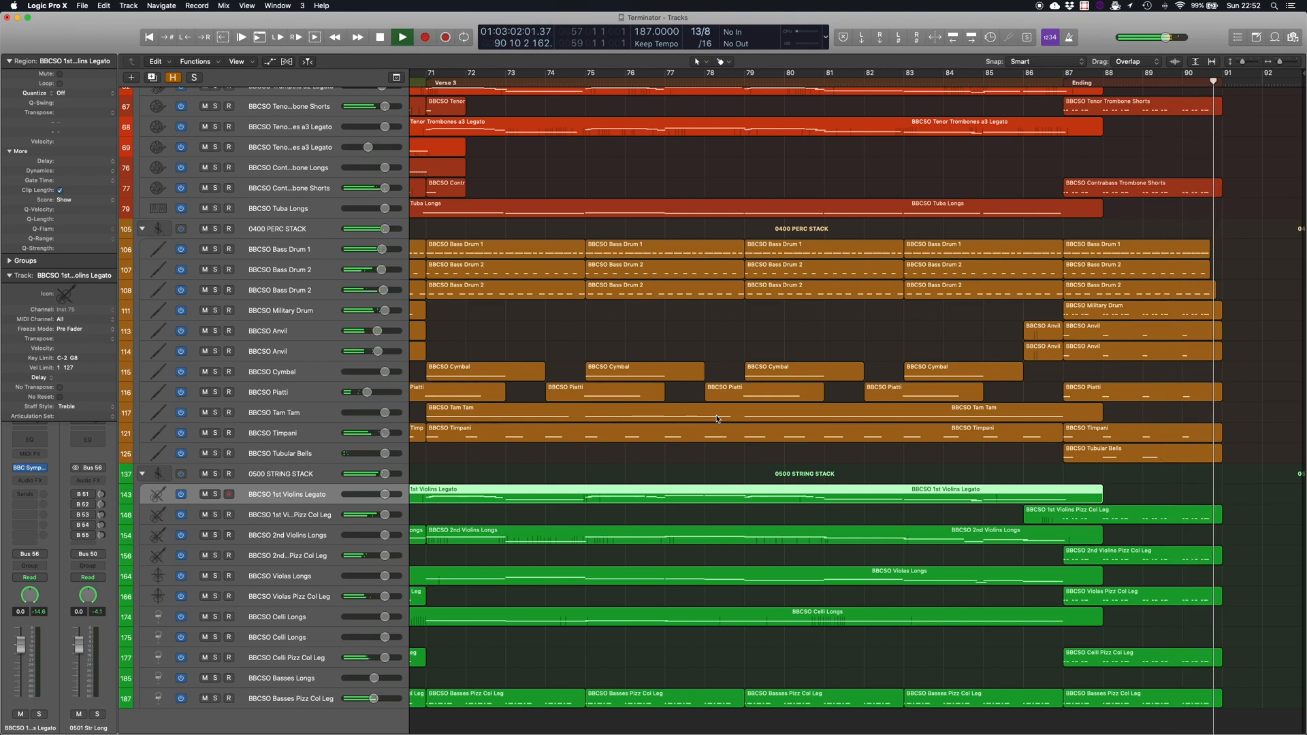
key(space)
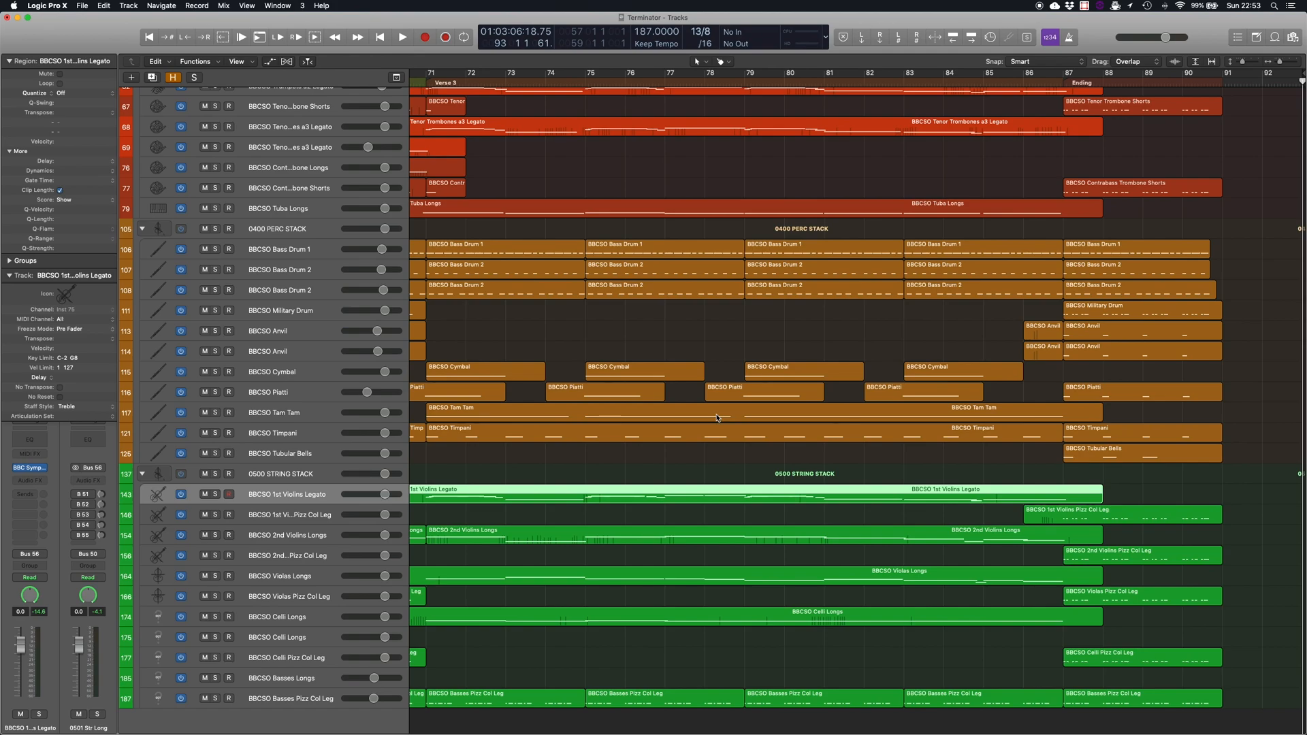